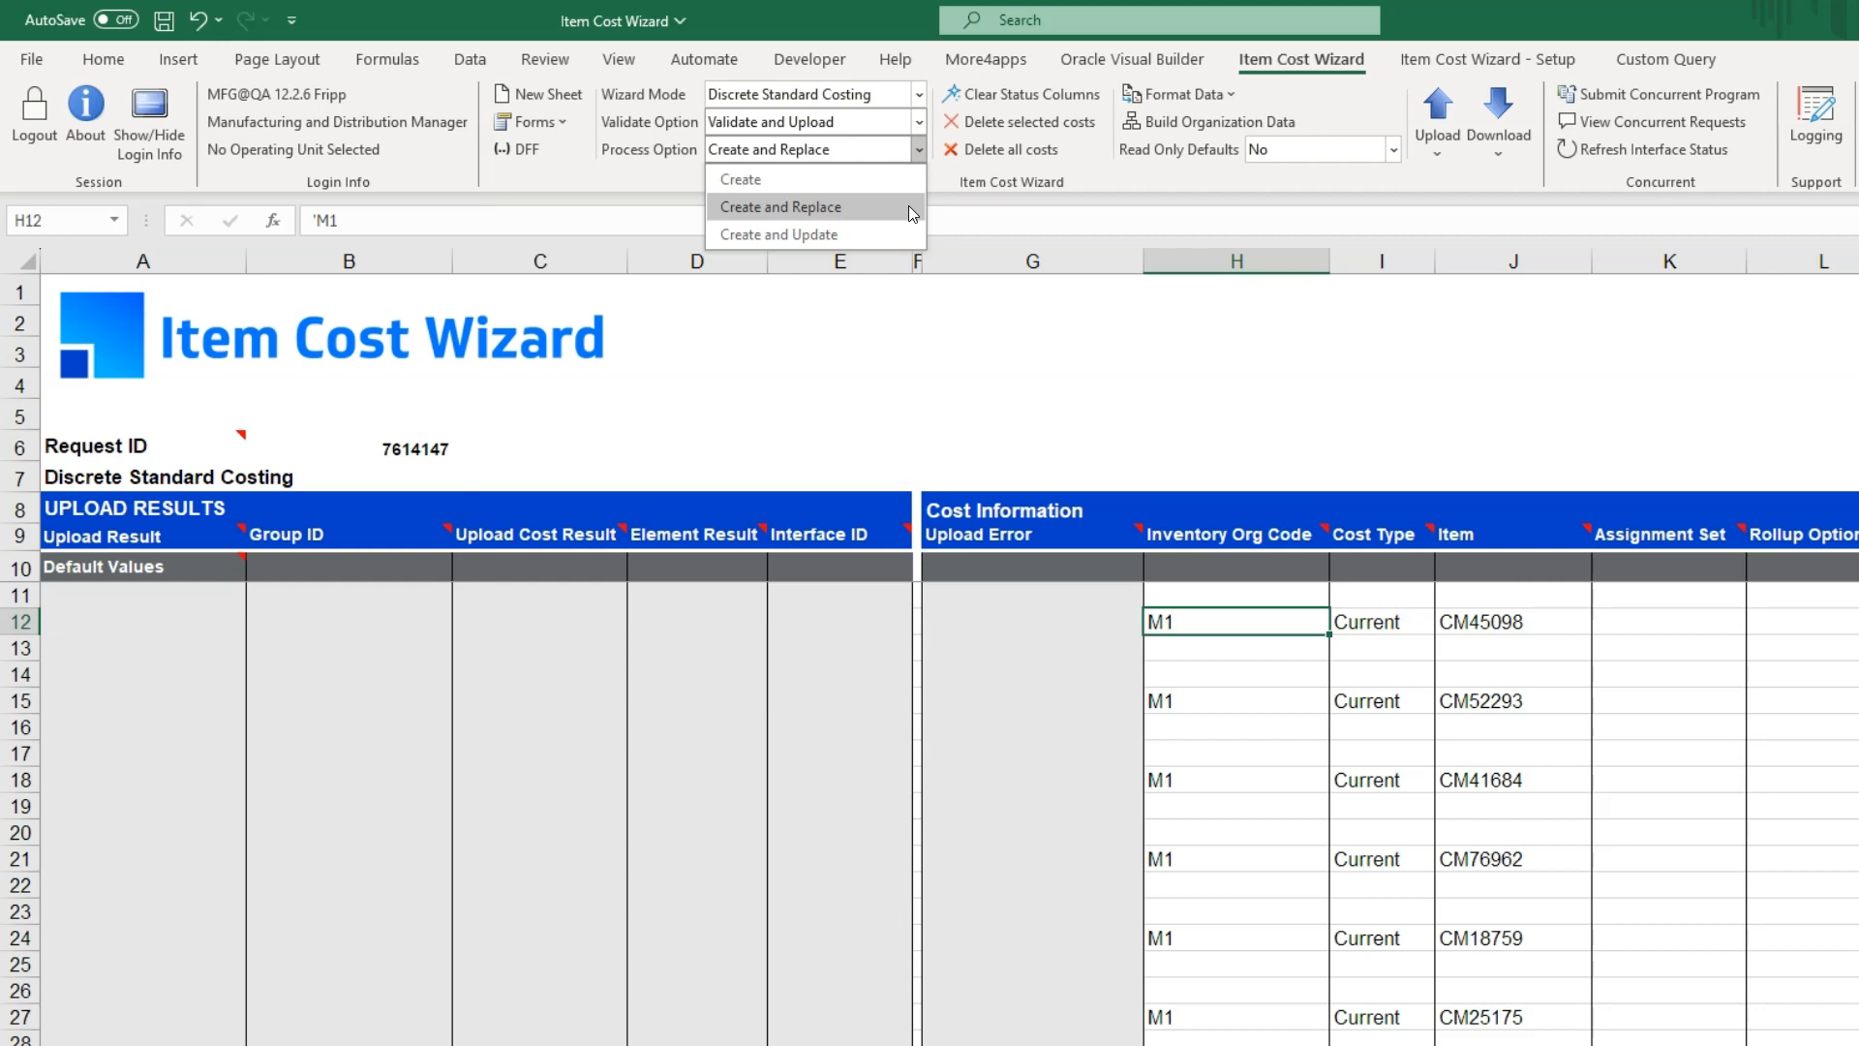
# Step: Keep the process option at Create and Replace and delete all cost records from the CST_ITEM_CST_DTLS_INTERFACE interface table
pyautogui.click(910, 235)
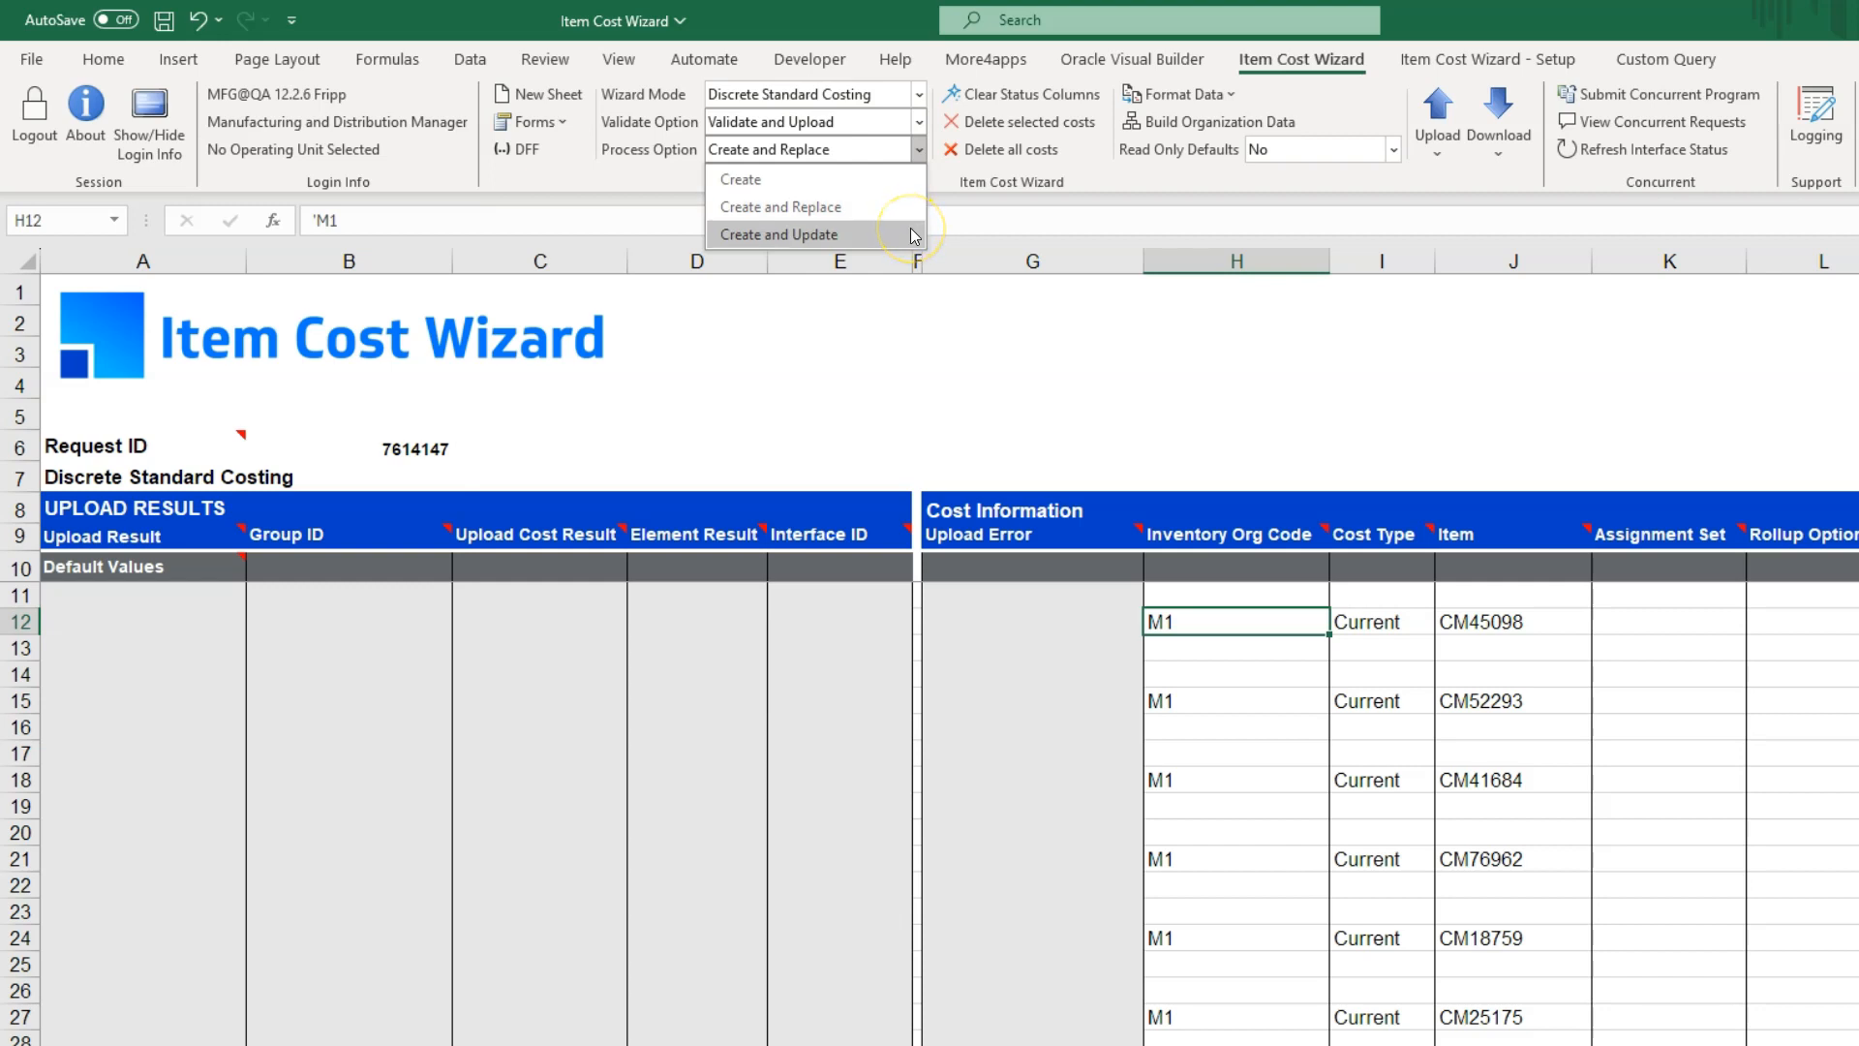
pyautogui.click(919, 153)
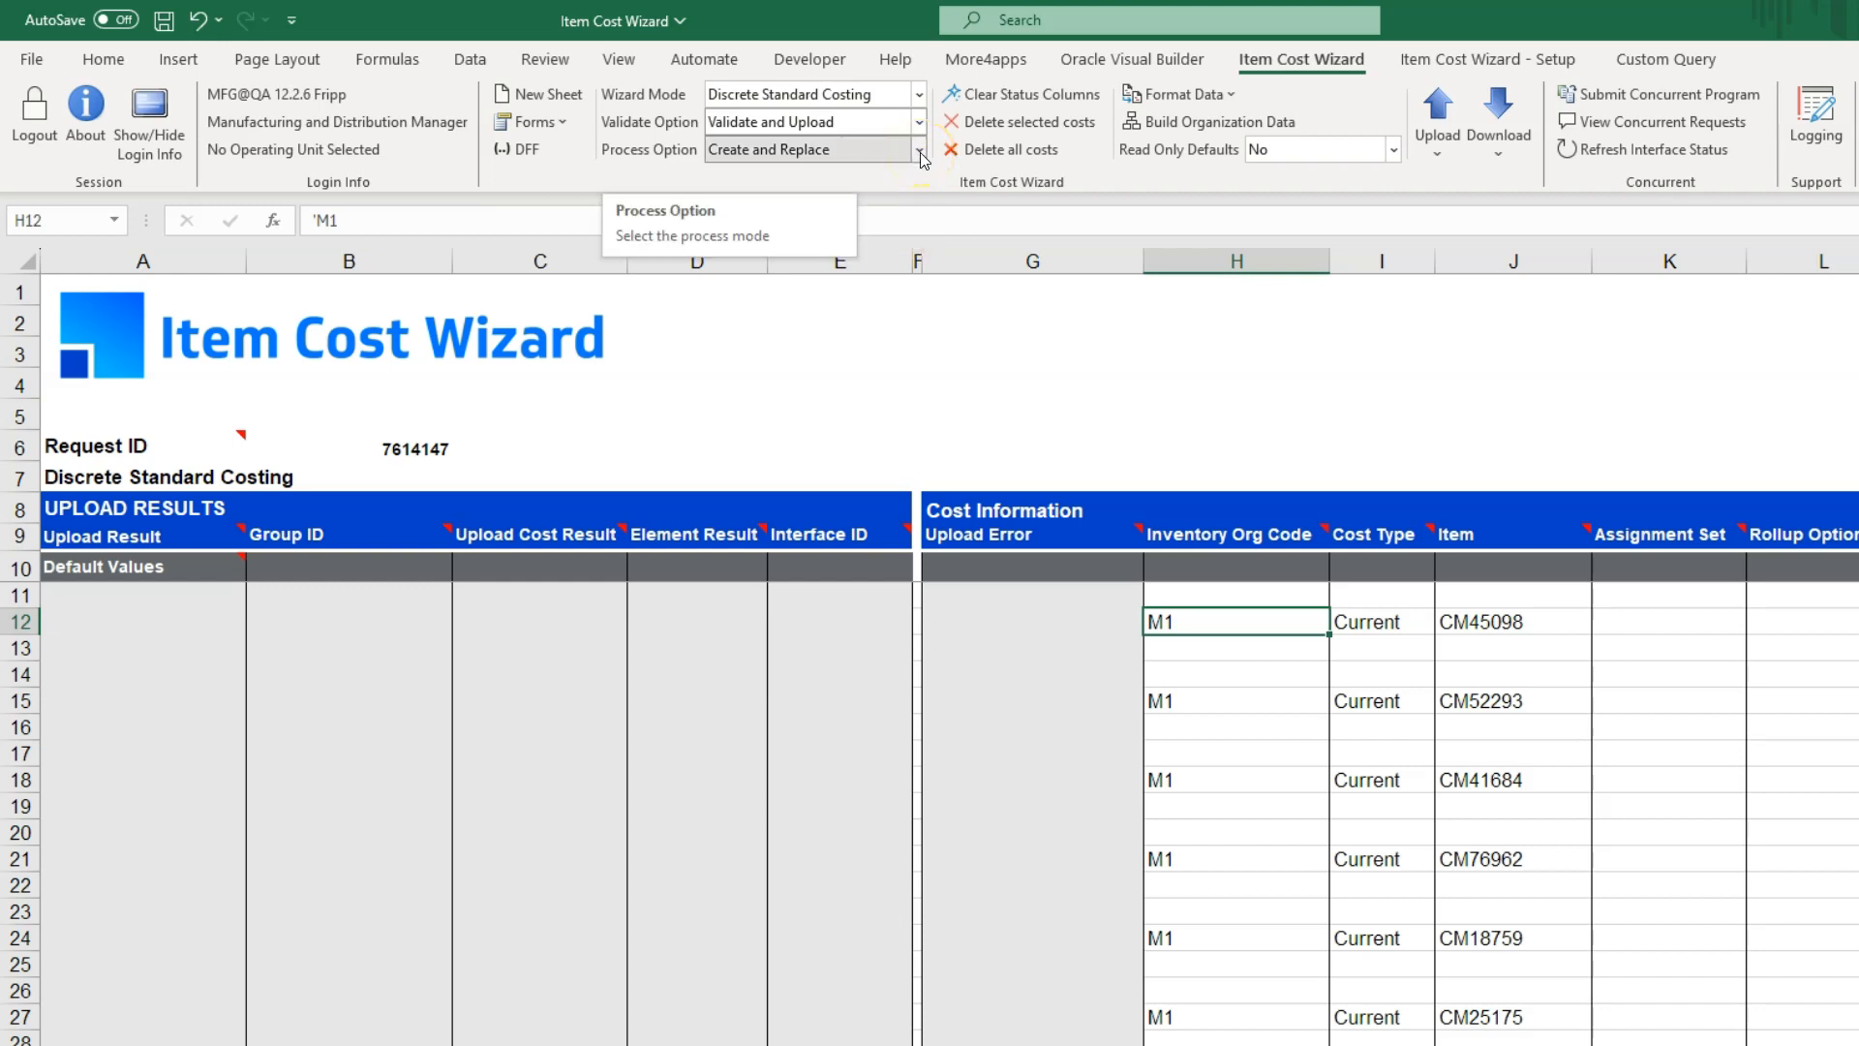
pyautogui.click(978, 157)
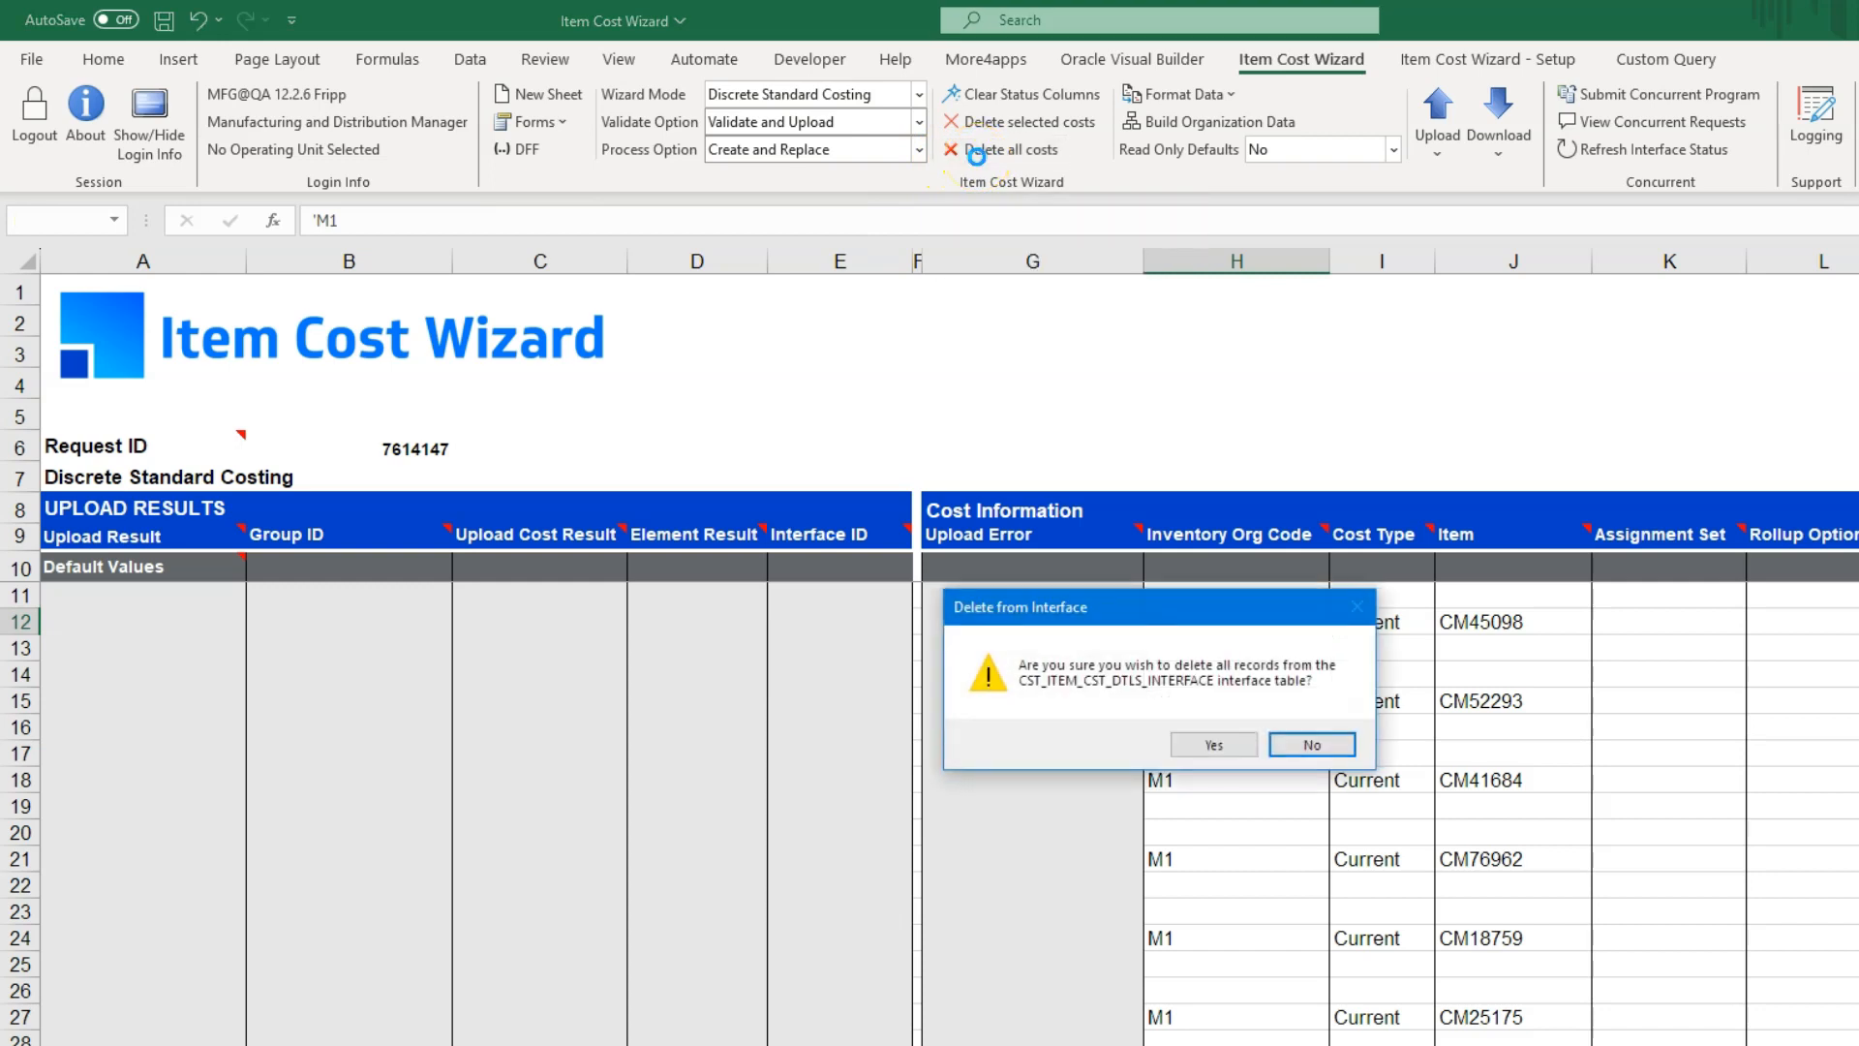
pyautogui.click(1190, 746)
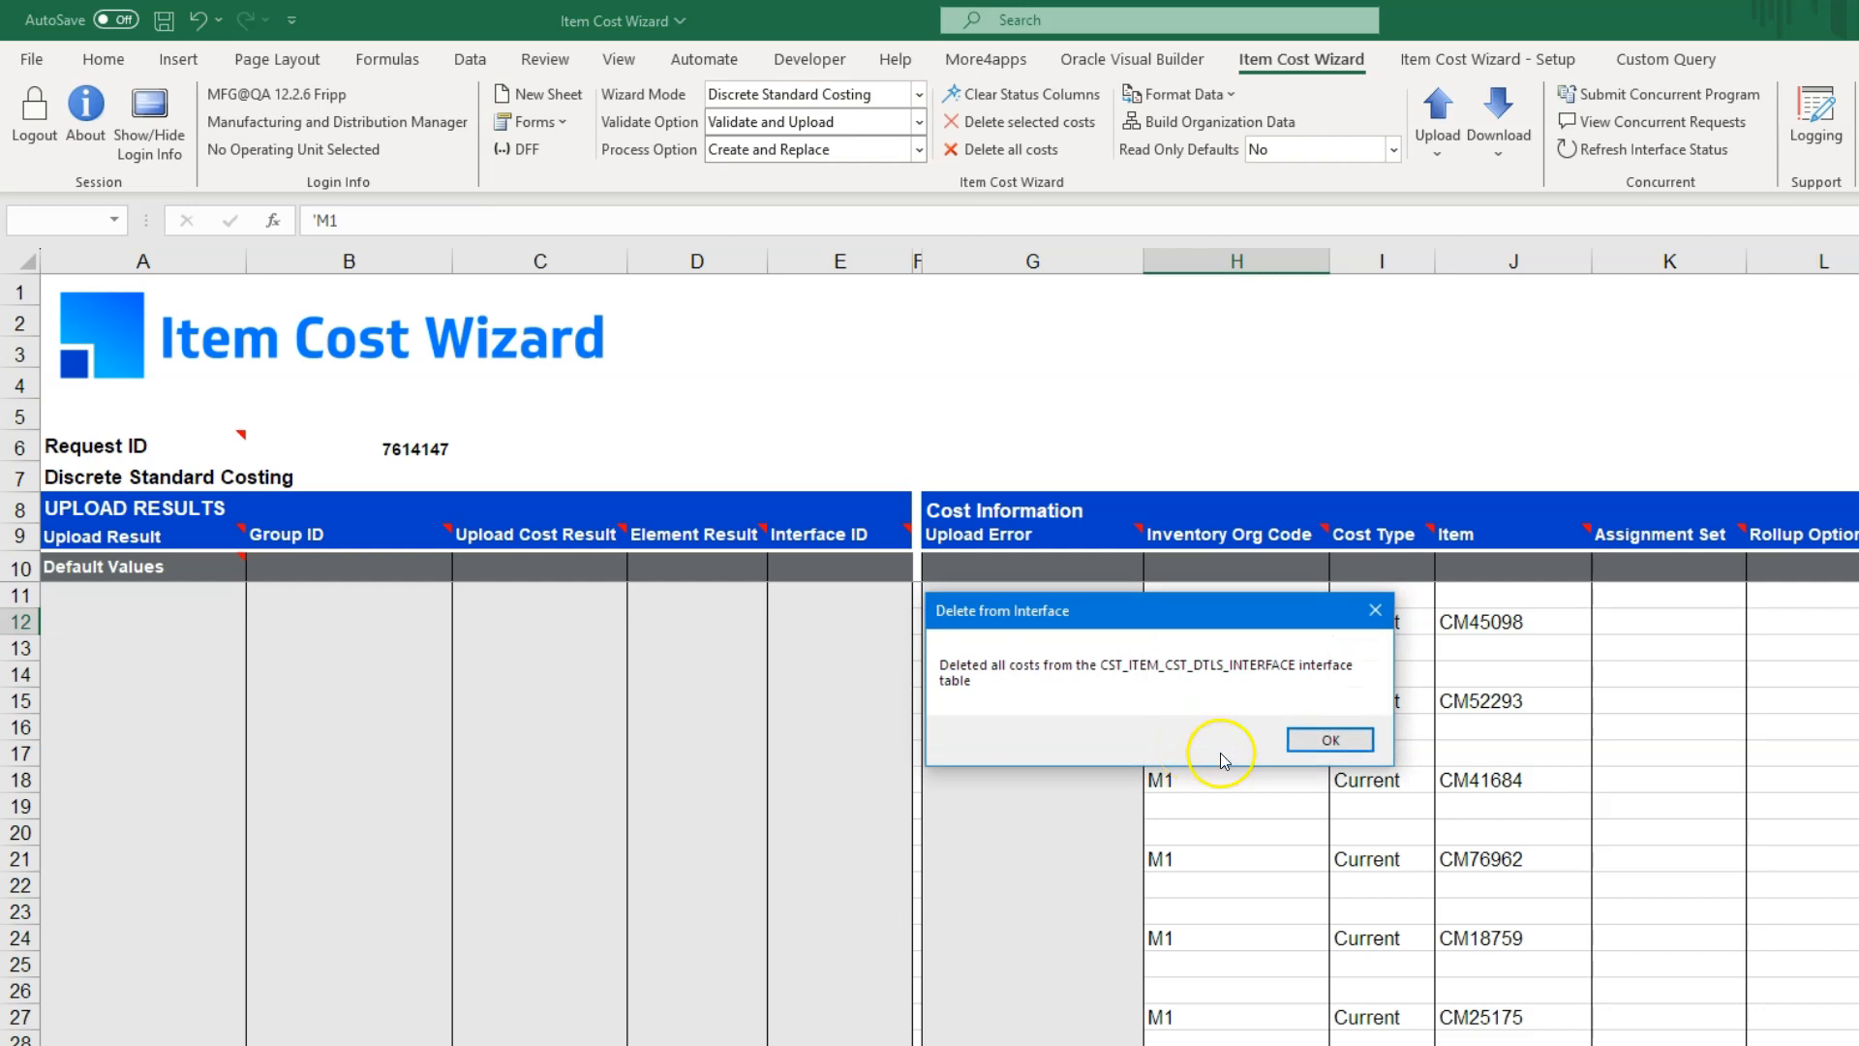
pyautogui.click(1330, 741)
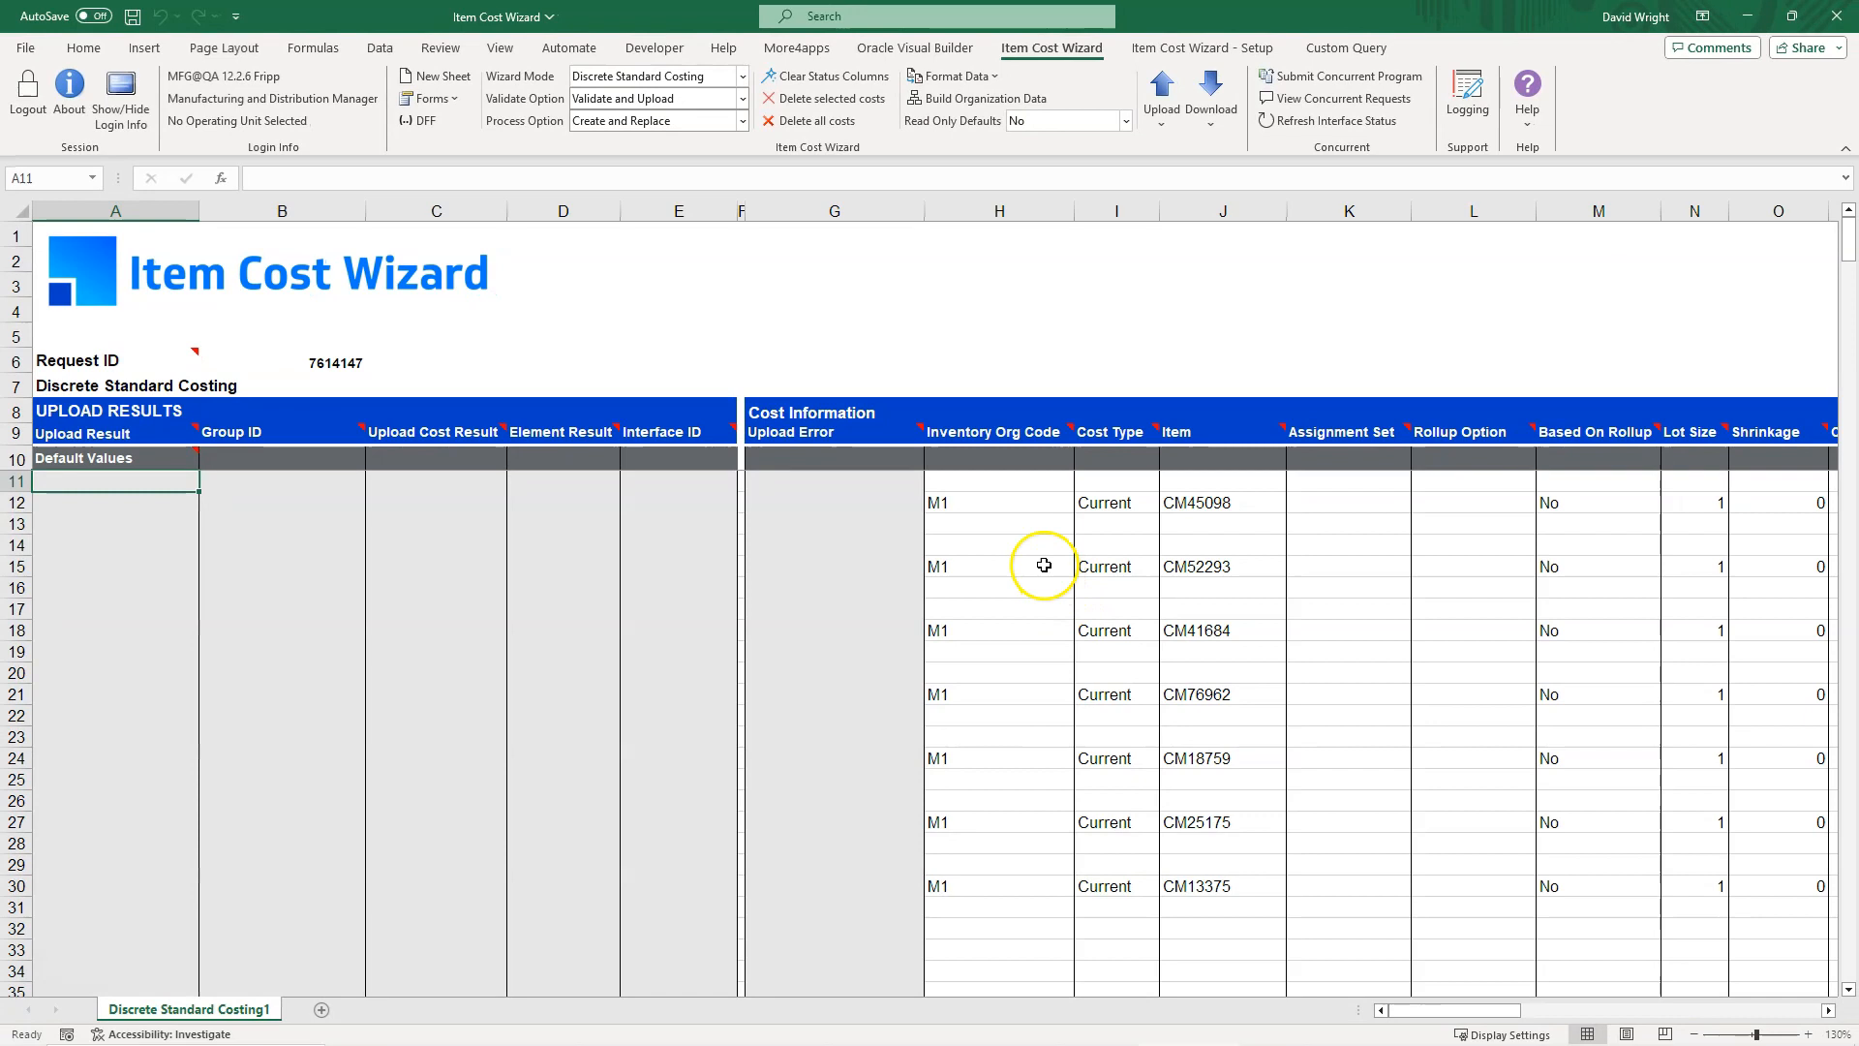
# Step: Delete the unused Copy Costs section, columns Q to T, from the costing sheet
pyautogui.moveTo(1409, 1010); pyautogui.dragTo(1534, 1020)
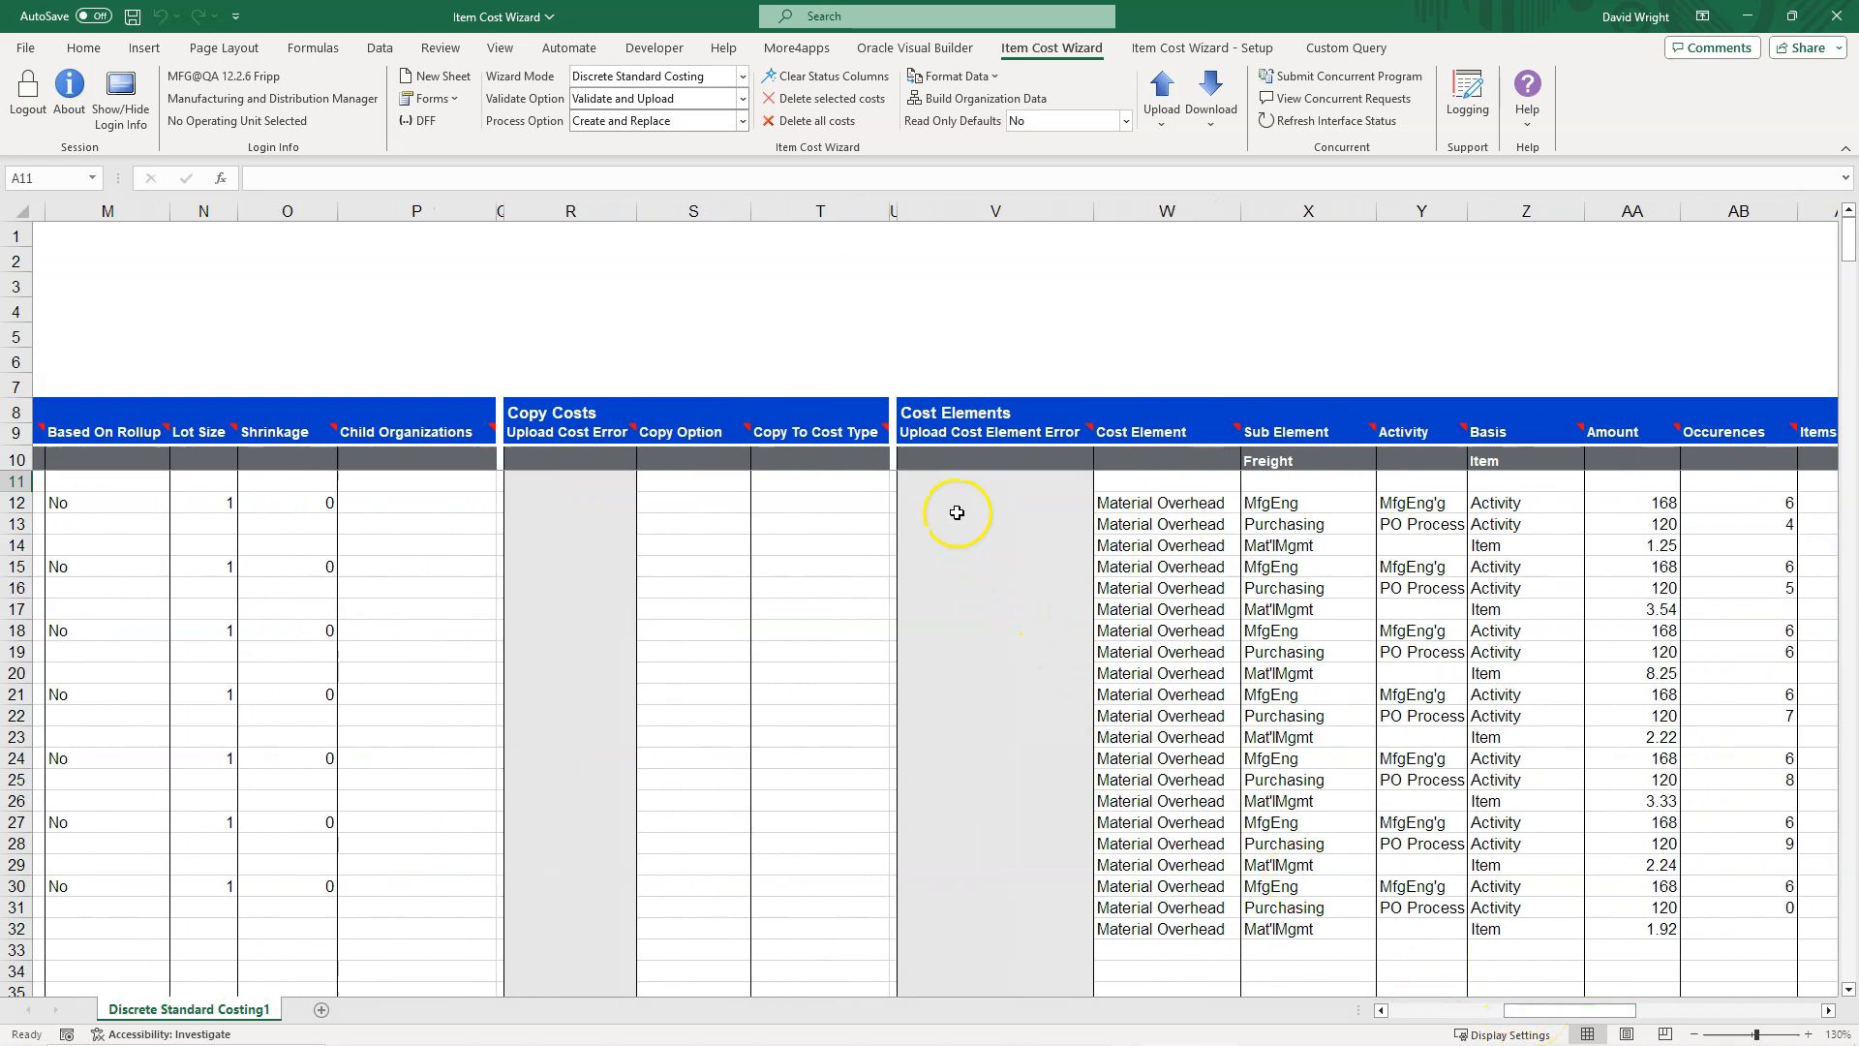
pyautogui.moveTo(819, 210); pyautogui.dragTo(504, 211)
pyautogui.rightClick(504, 210)
pyautogui.click(614, 433)
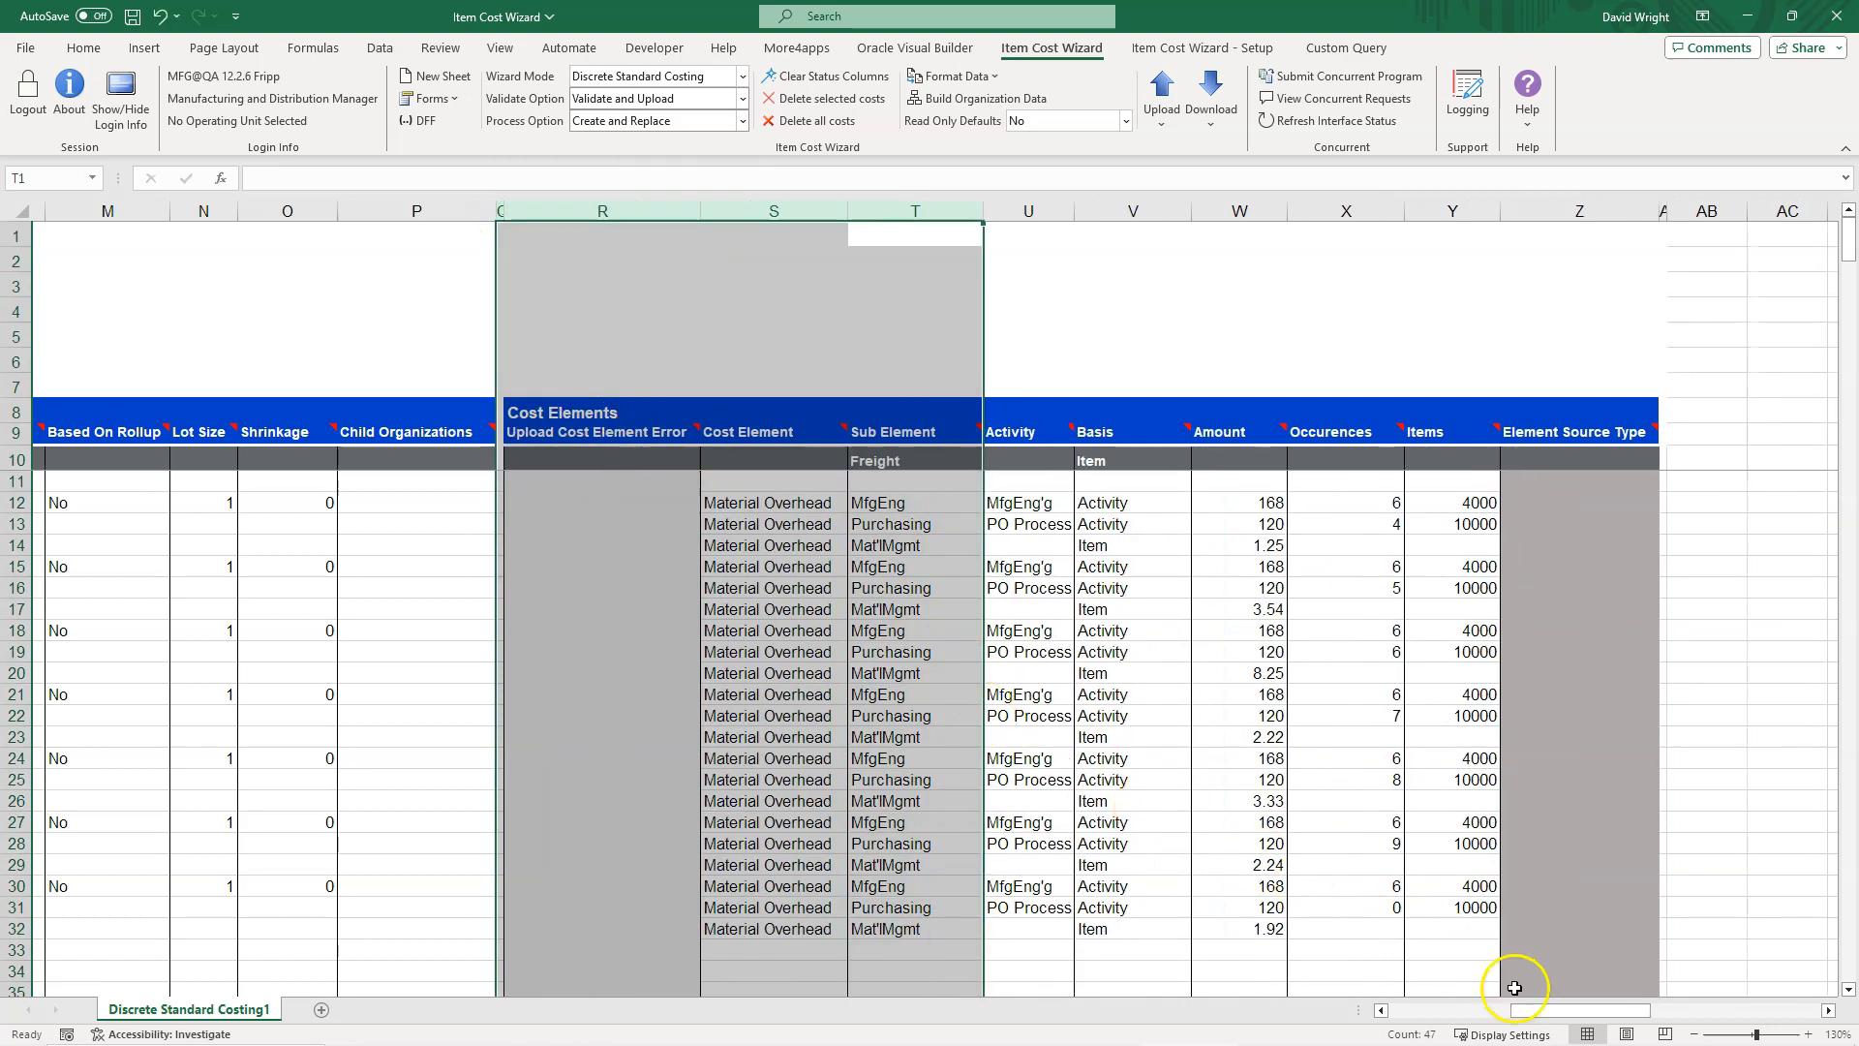
# Step: Validate and upload all item cost rows in the sheet to Oracle, and dismiss the finished processing report
pyautogui.moveTo(1537, 1017); pyautogui.dragTo(1416, 1011)
pyautogui.click(972, 507)
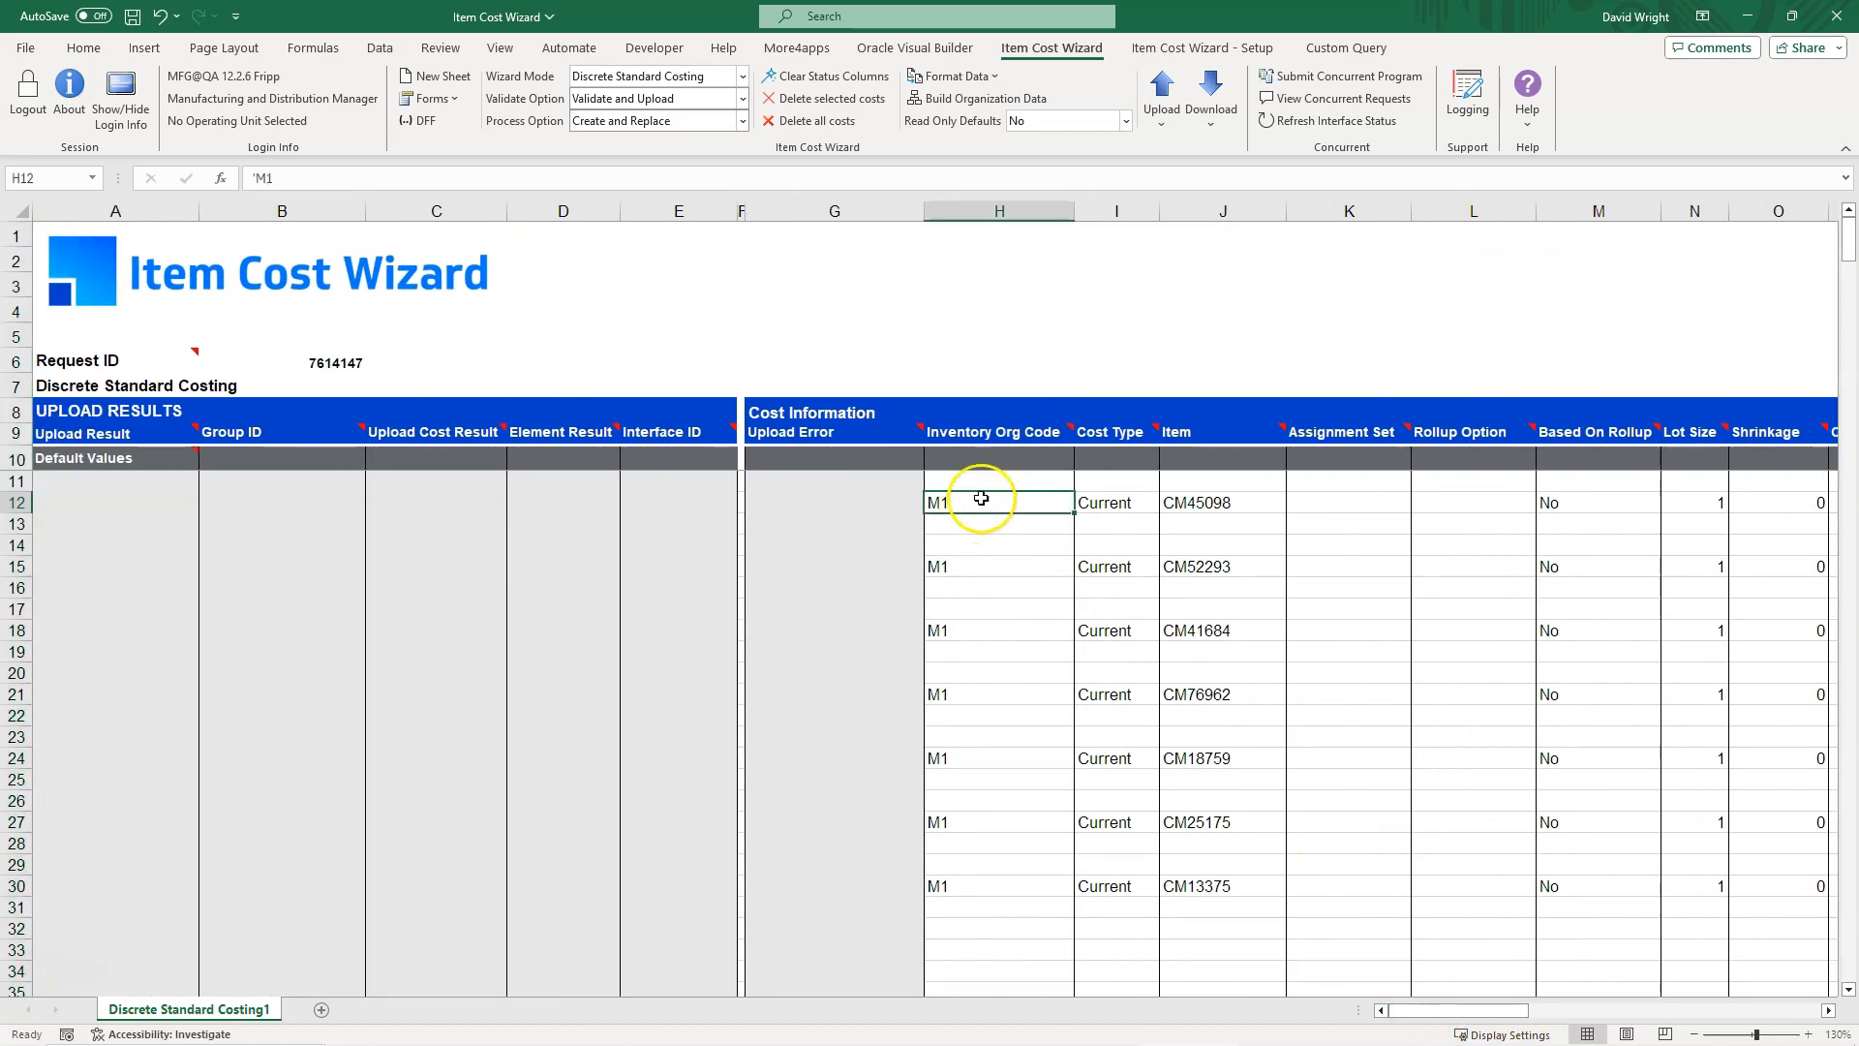
pyautogui.click(1162, 112)
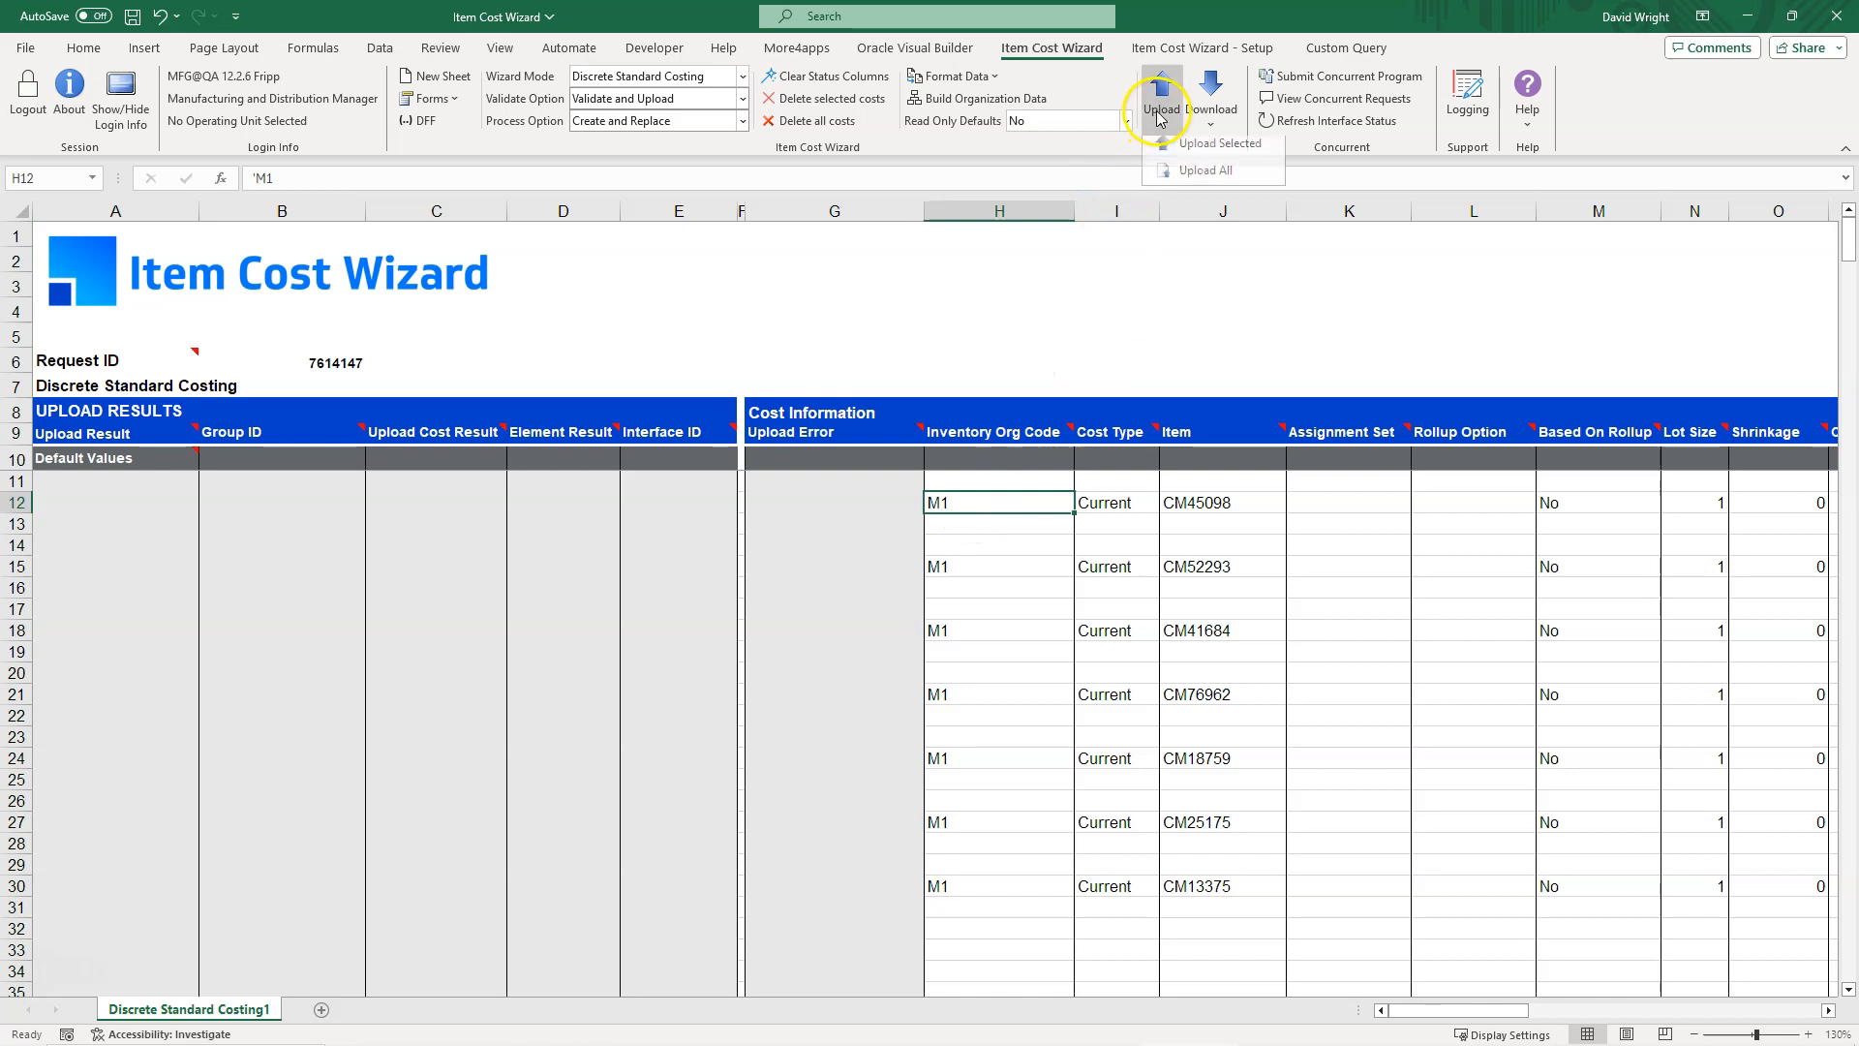
pyautogui.click(1190, 180)
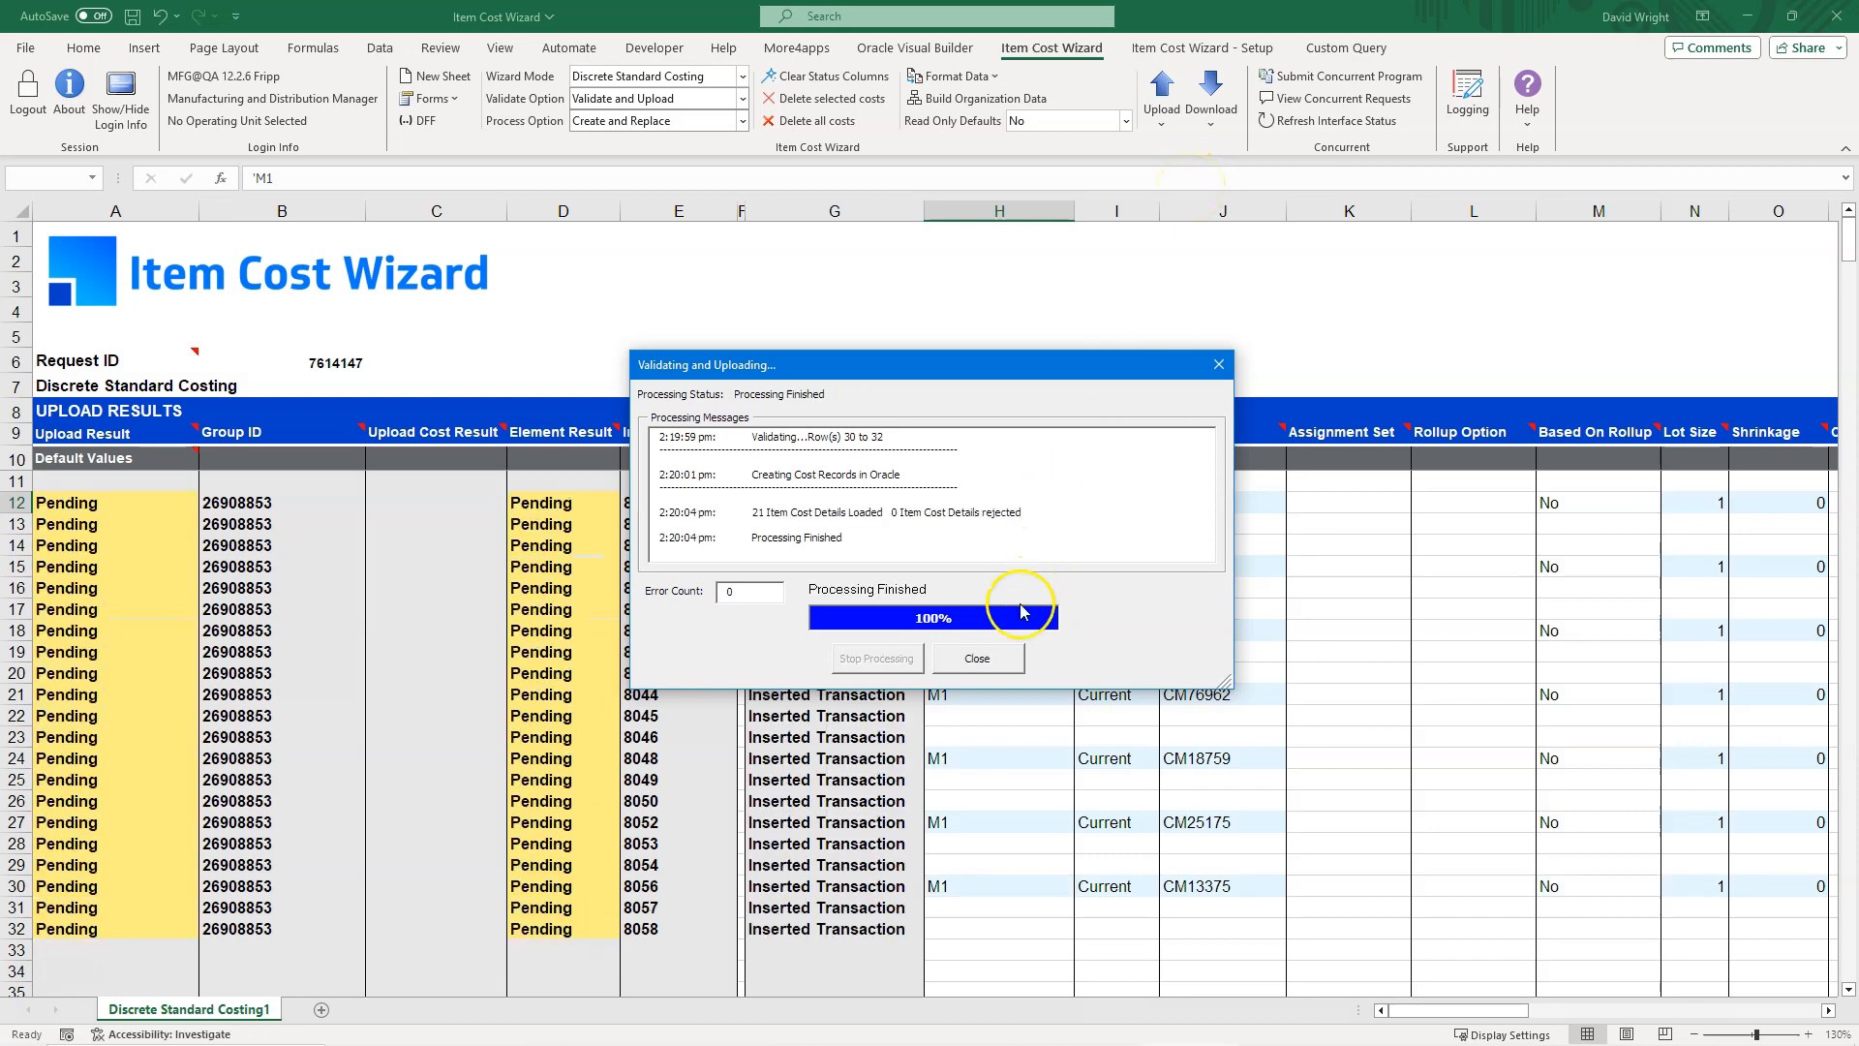
pyautogui.click(1088, 657)
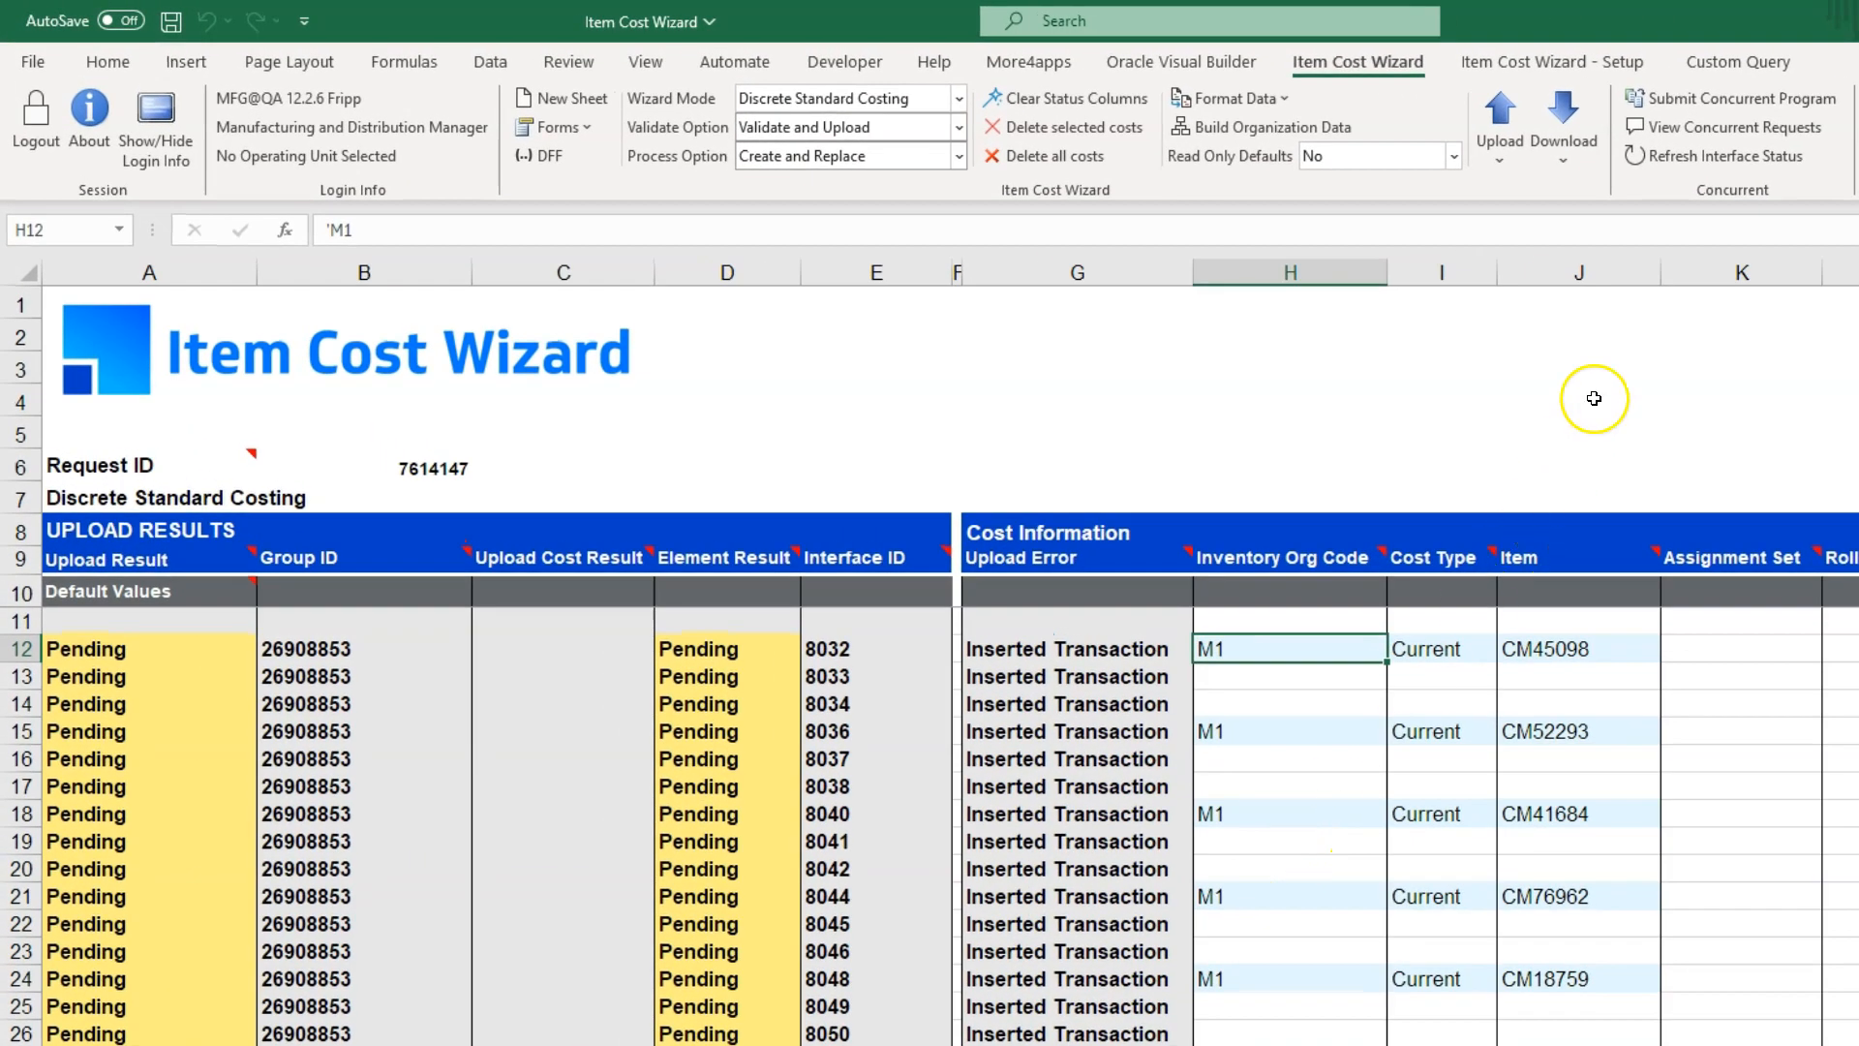
# Step: Submit the Import Standard Costs concurrent request for the uploaded group, with cost type Current
pyautogui.click(1683, 97)
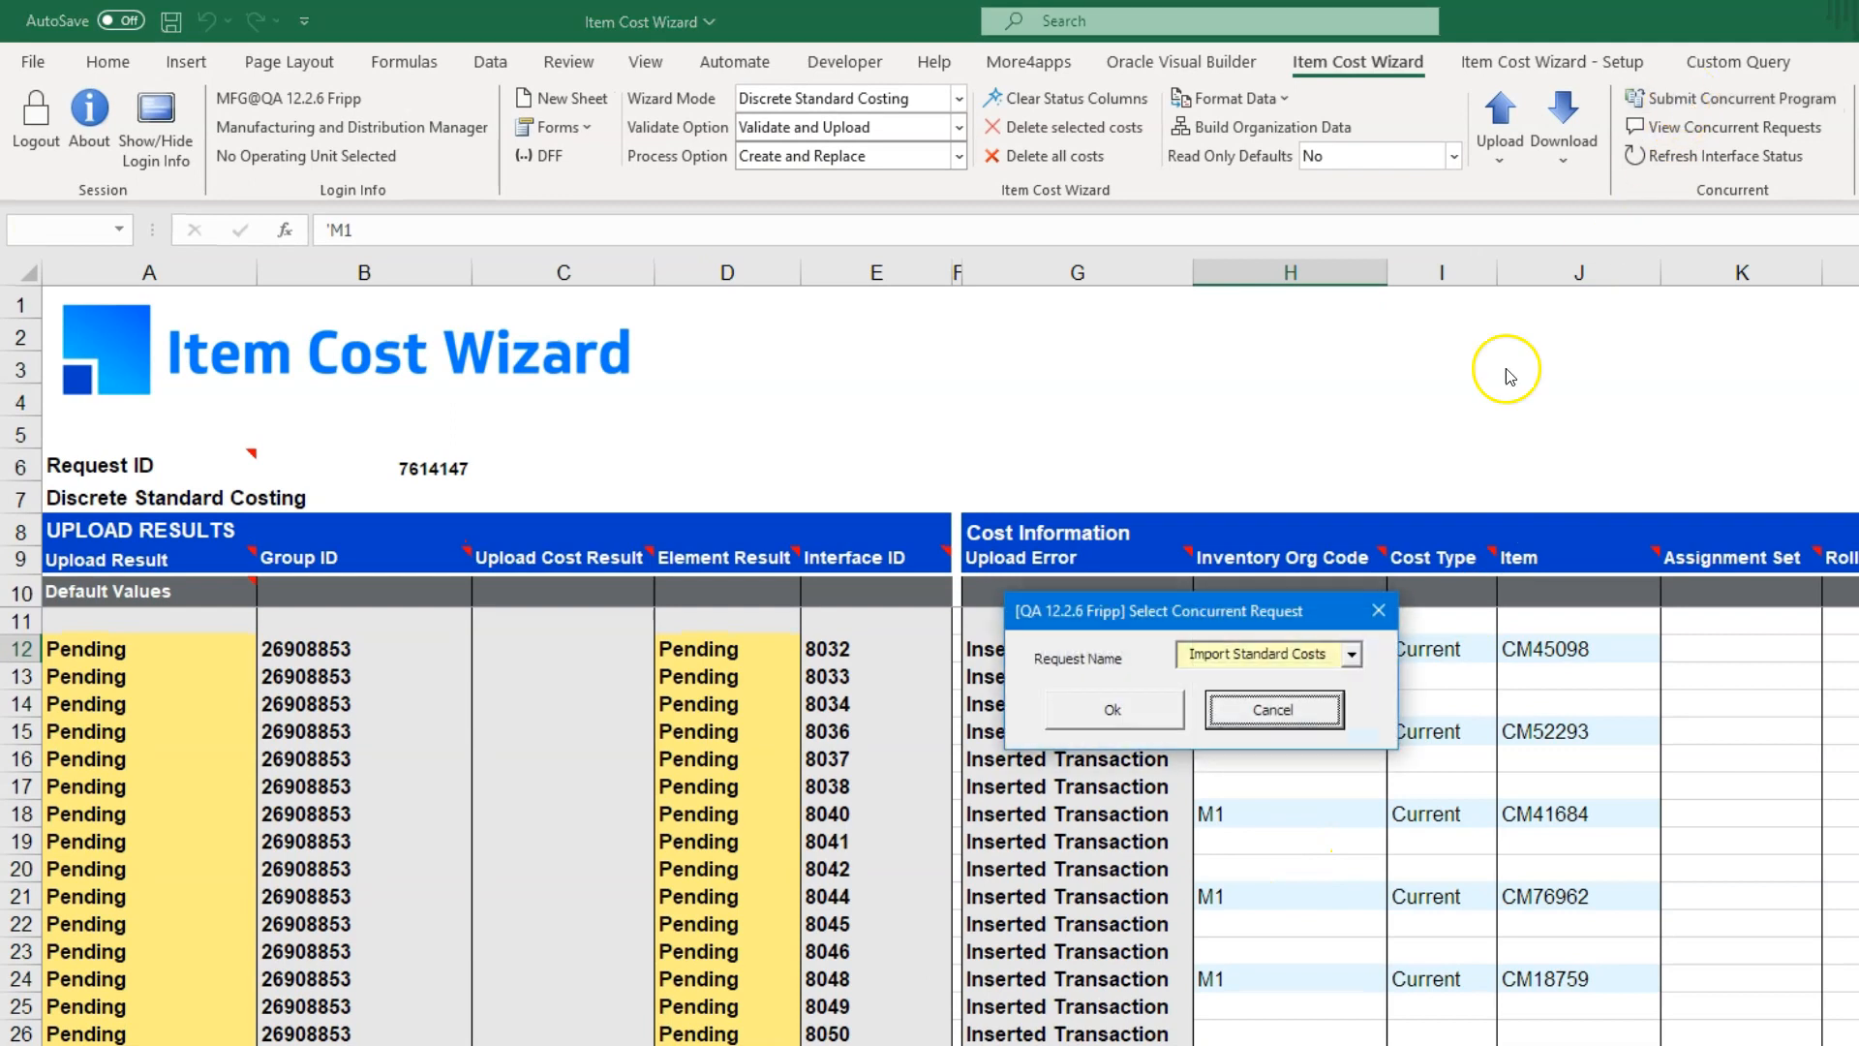
pyautogui.click(1157, 717)
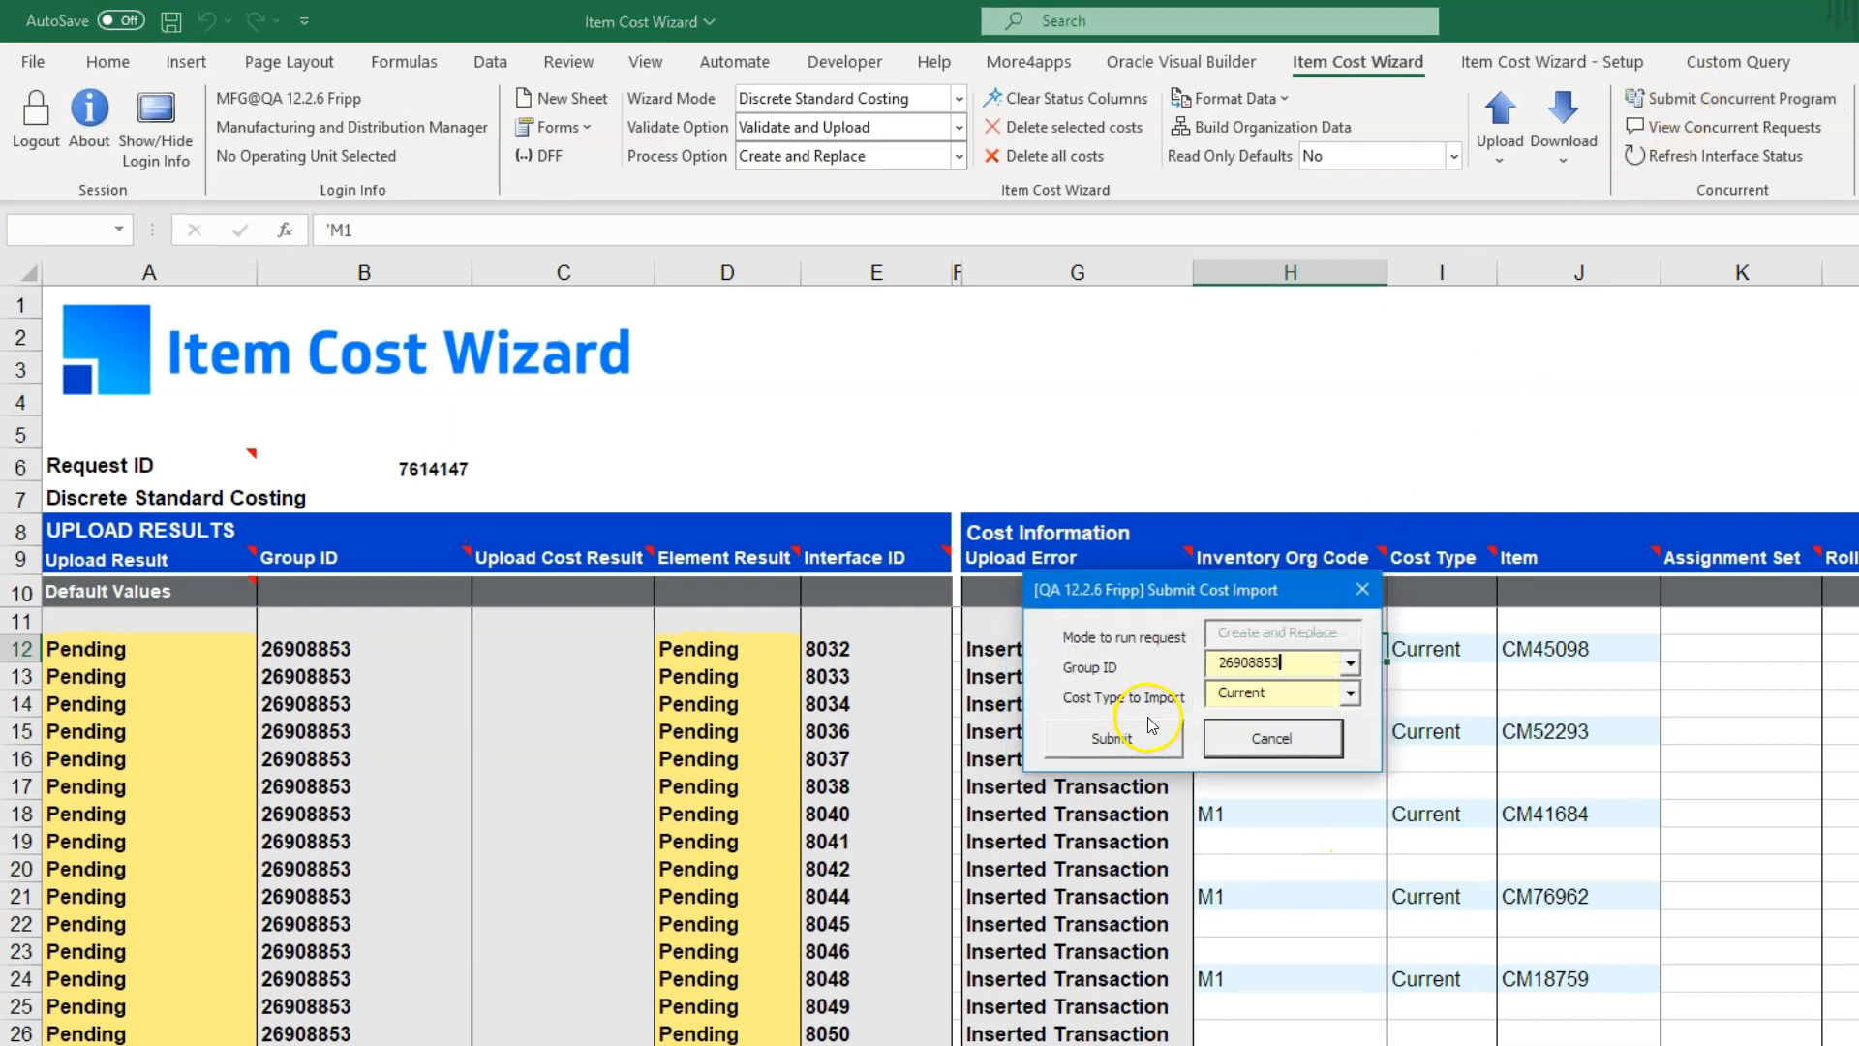
pyautogui.click(1152, 726)
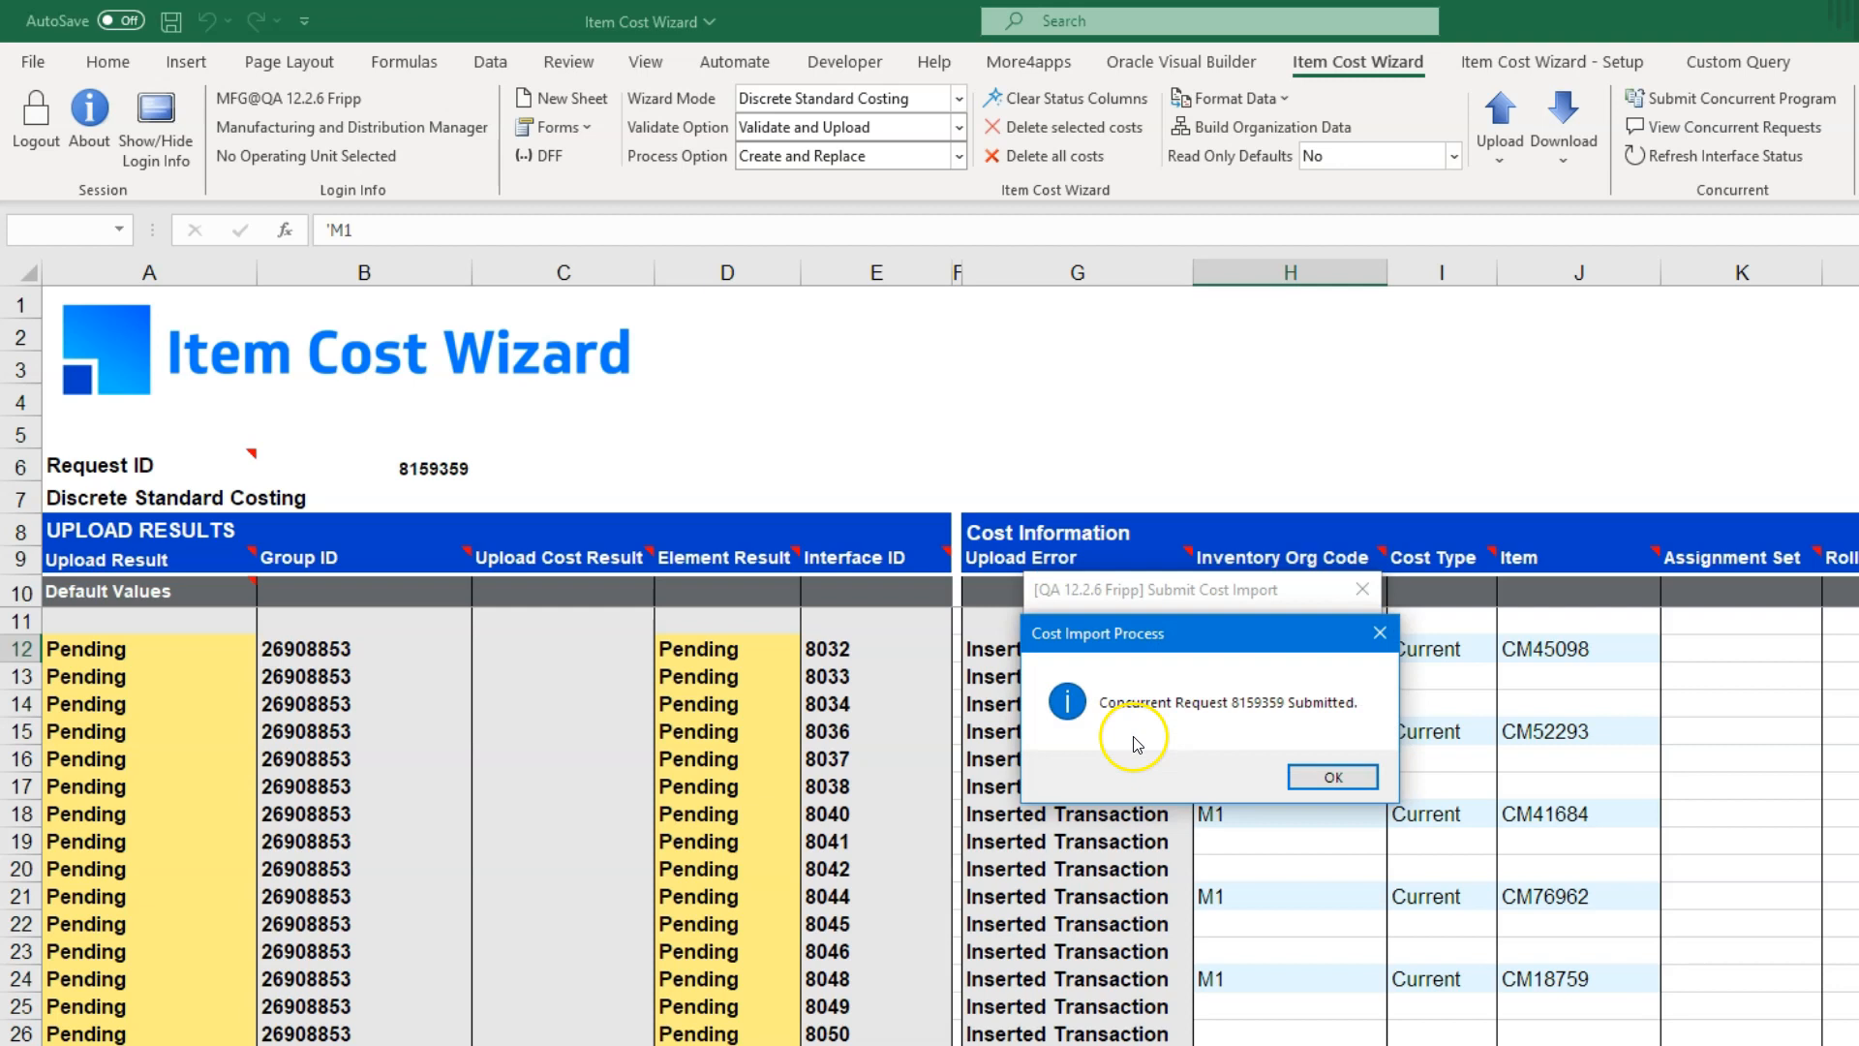
pyautogui.click(1291, 781)
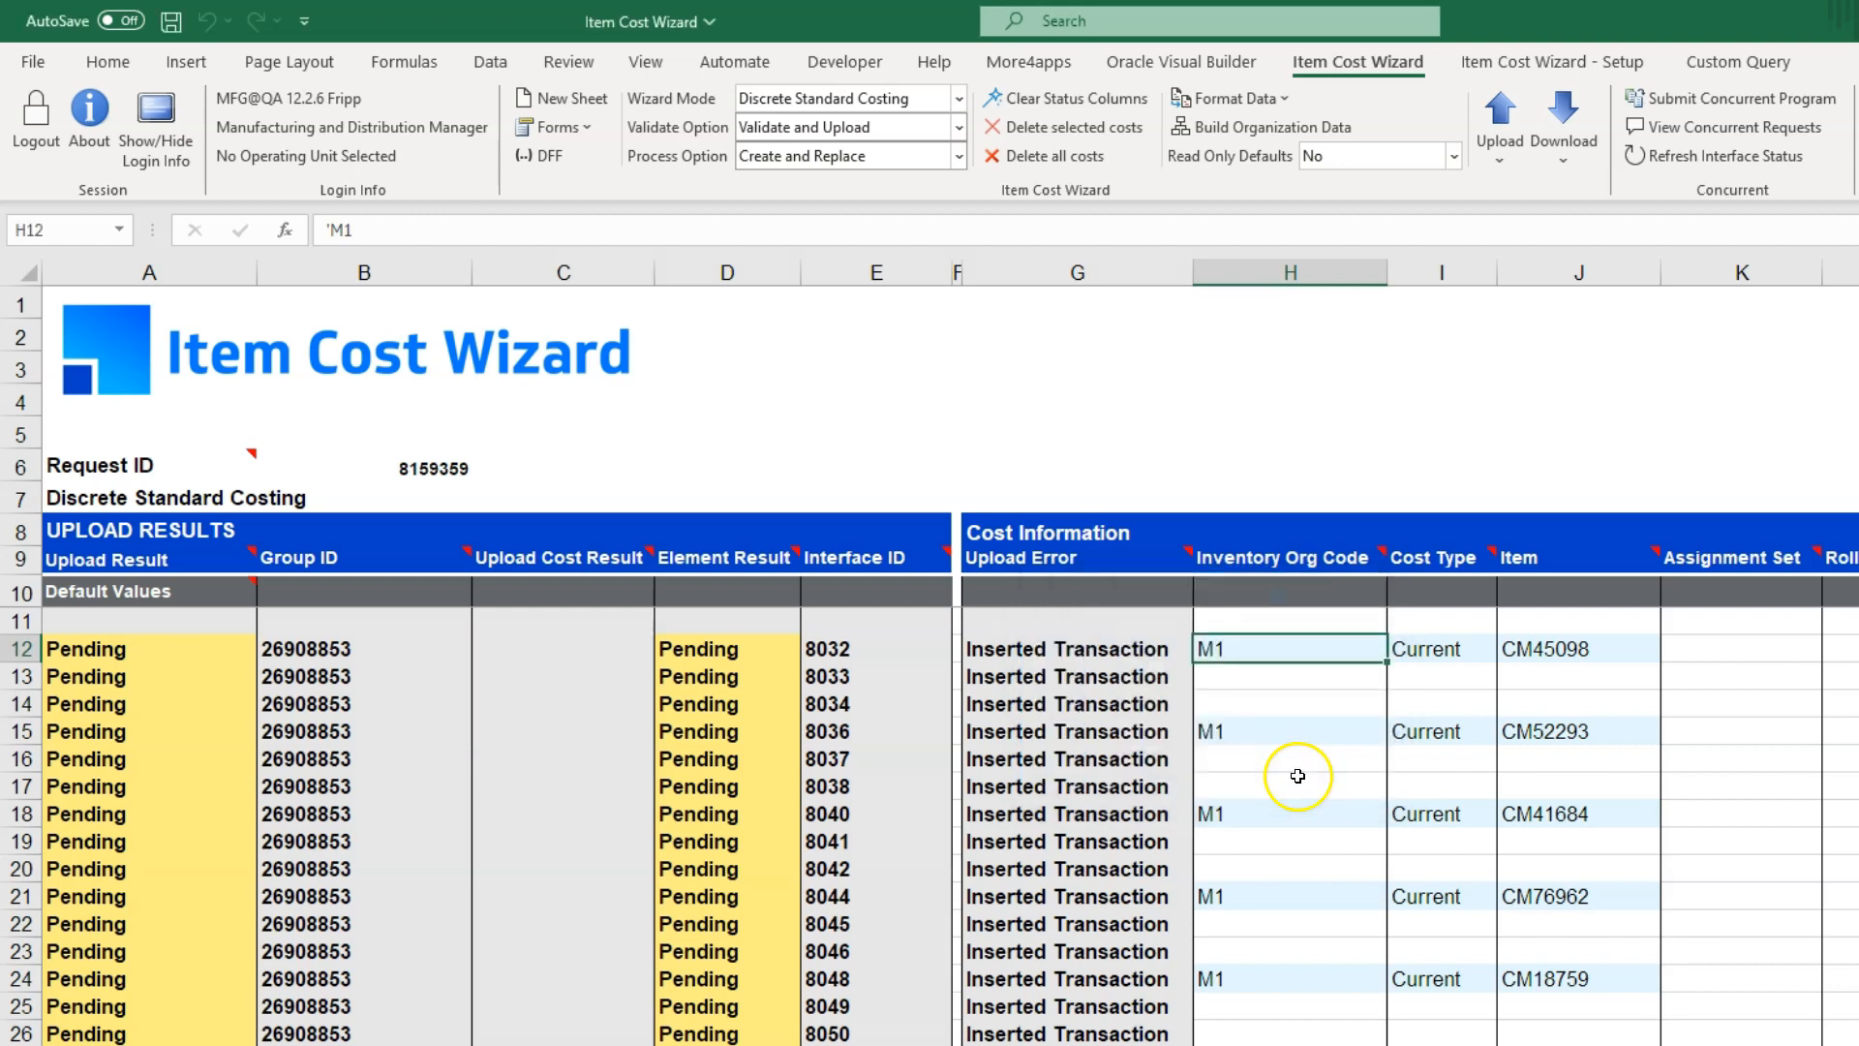
# Step: Check the cost import's progress in the concurrent requests list and refresh the interface status of the uploaded rows
pyautogui.click(1664, 130)
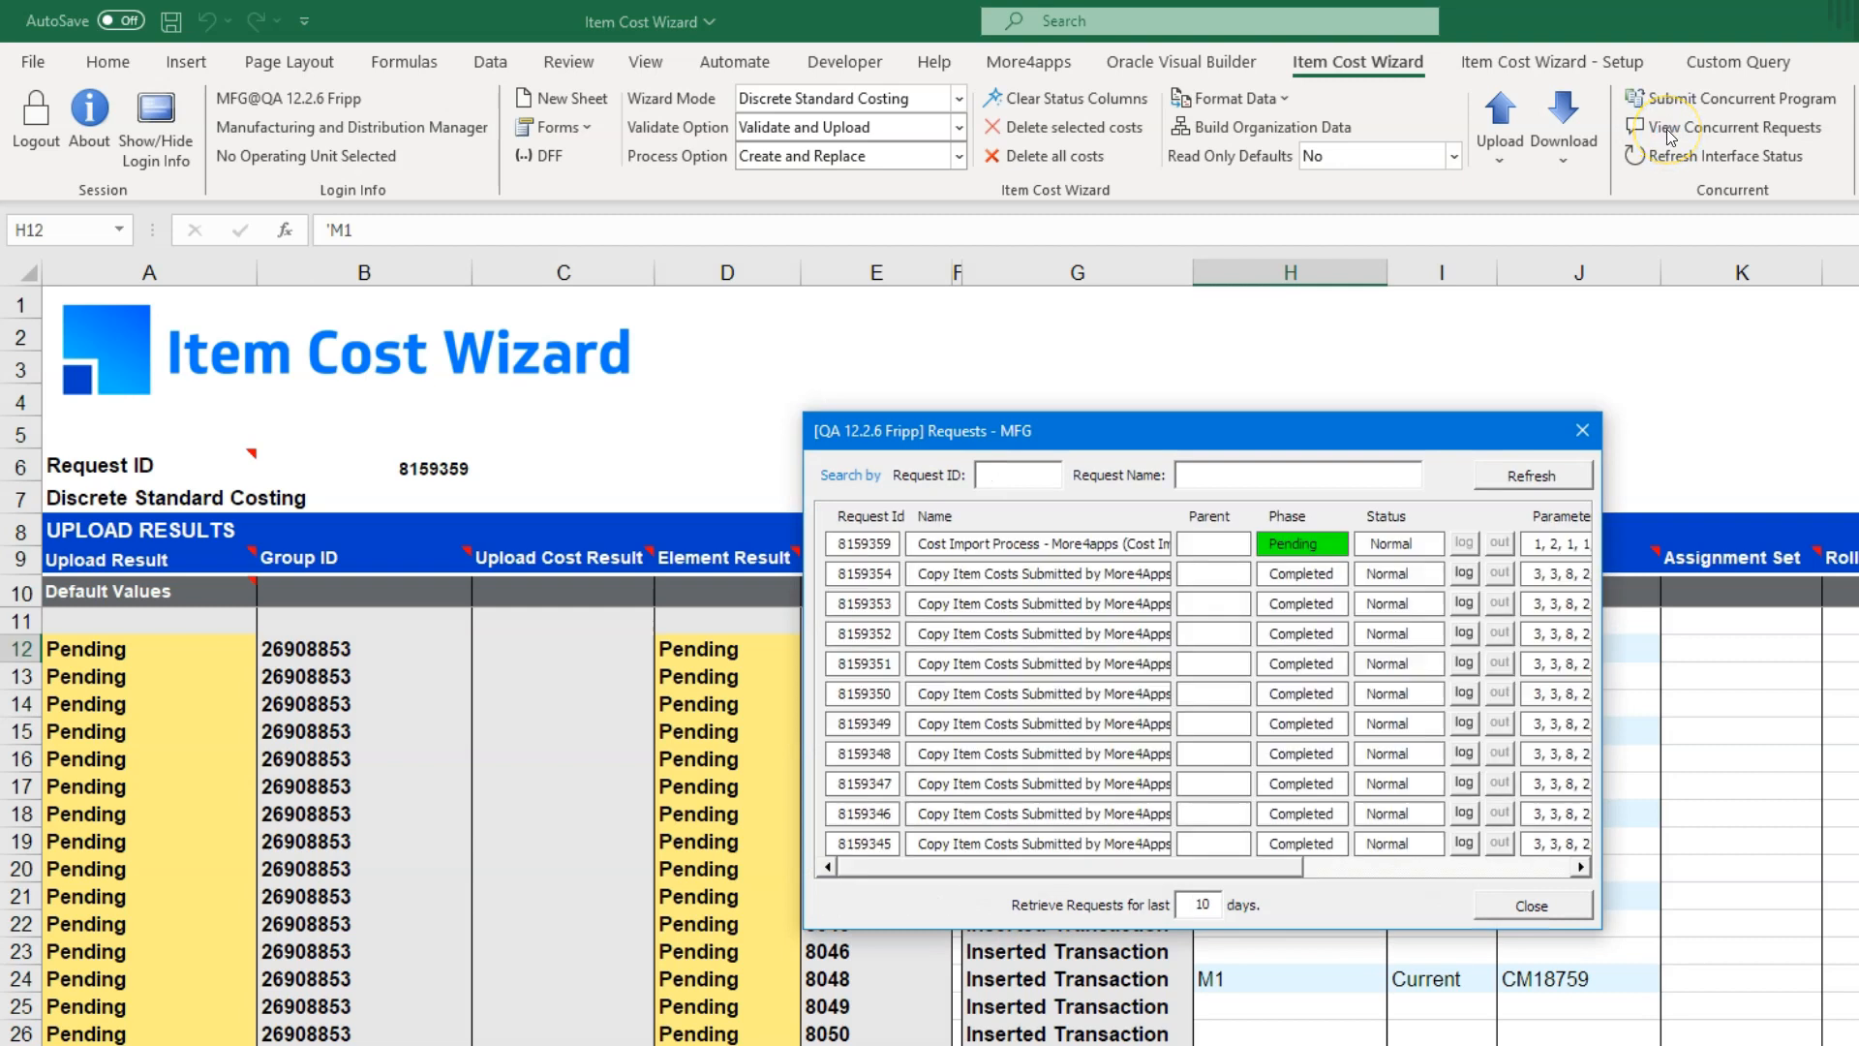
pyautogui.click(1571, 479)
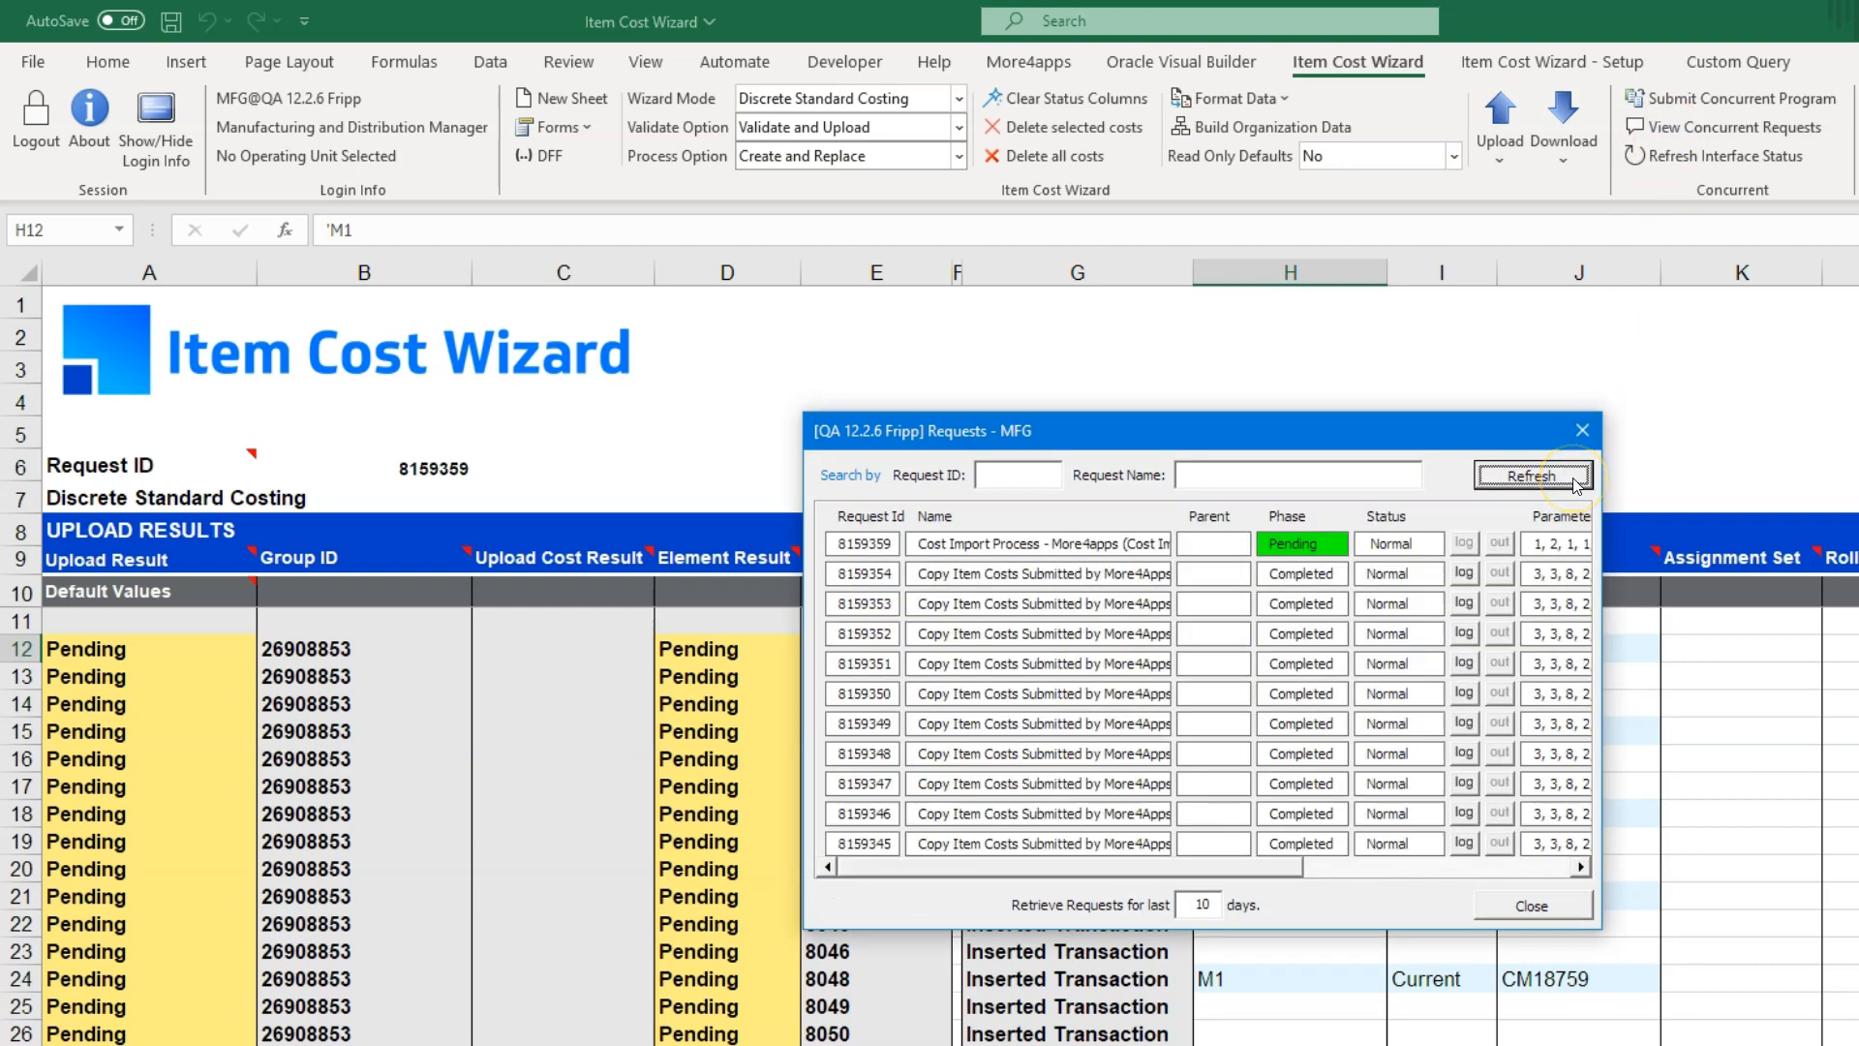
pyautogui.click(1573, 481)
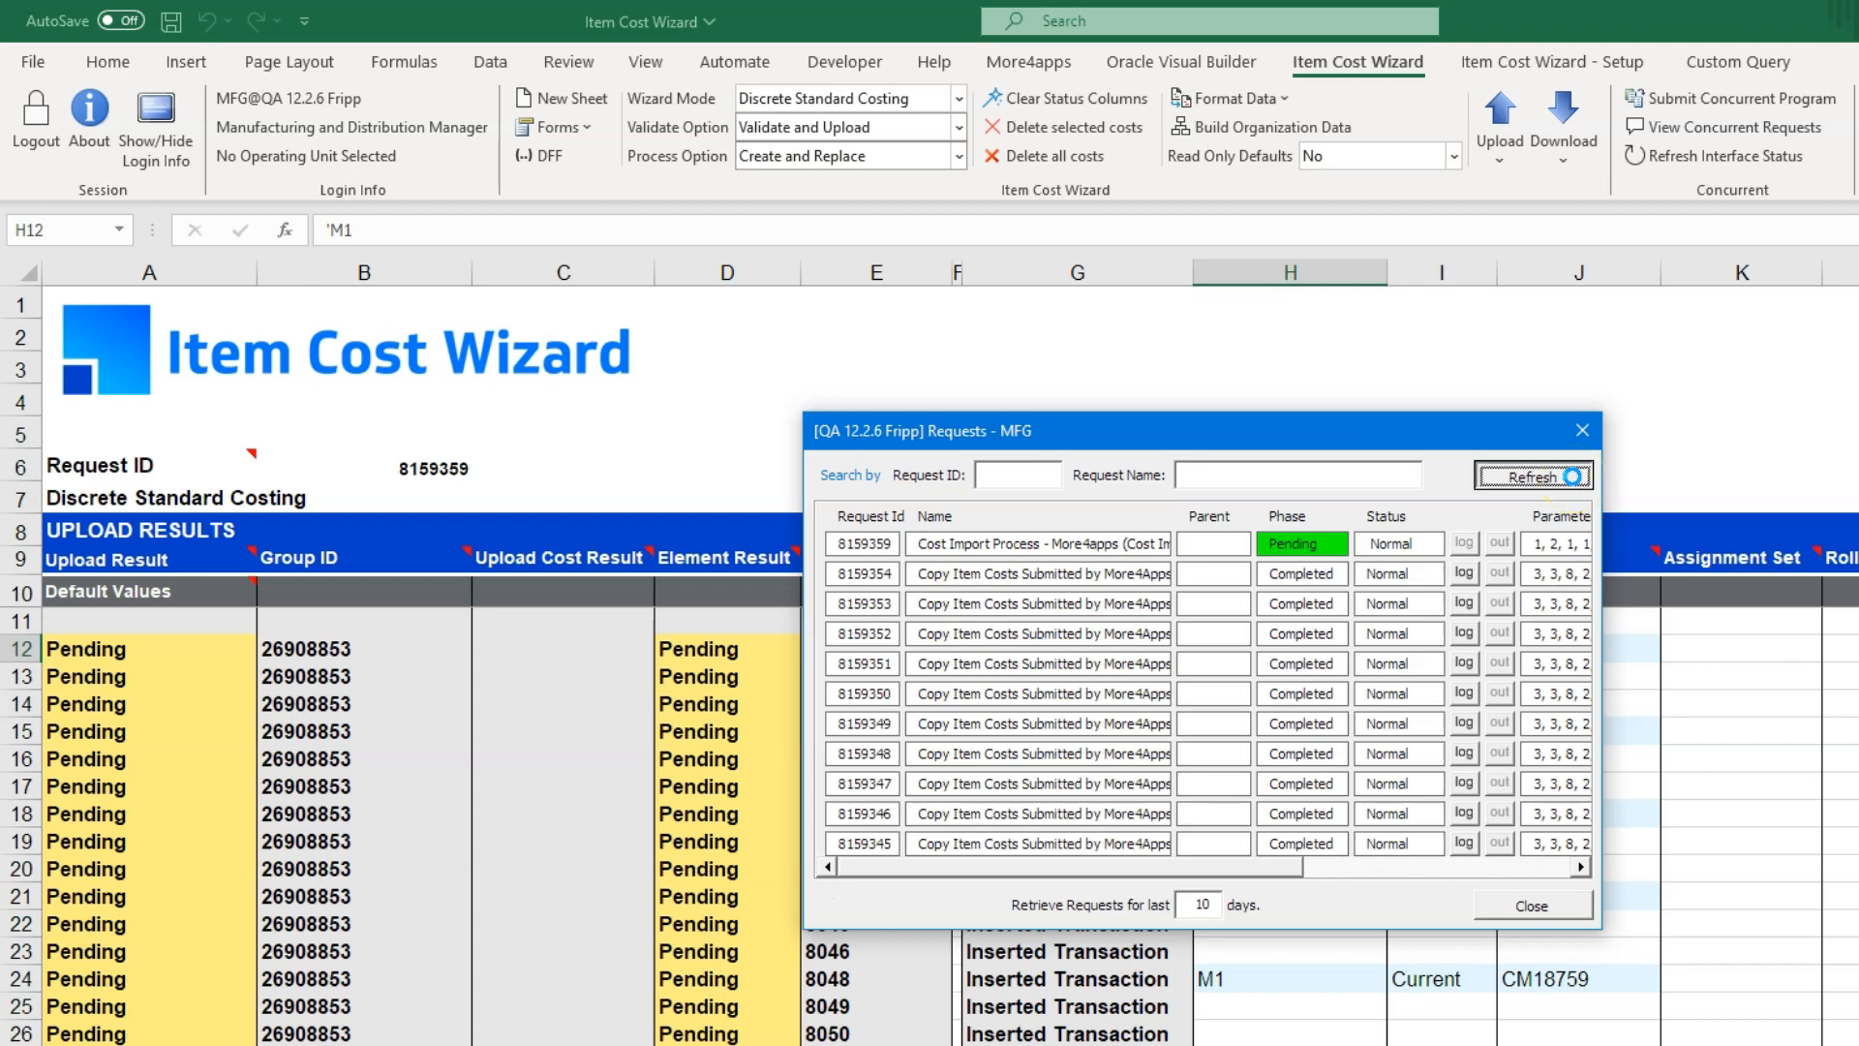
pyautogui.click(1504, 902)
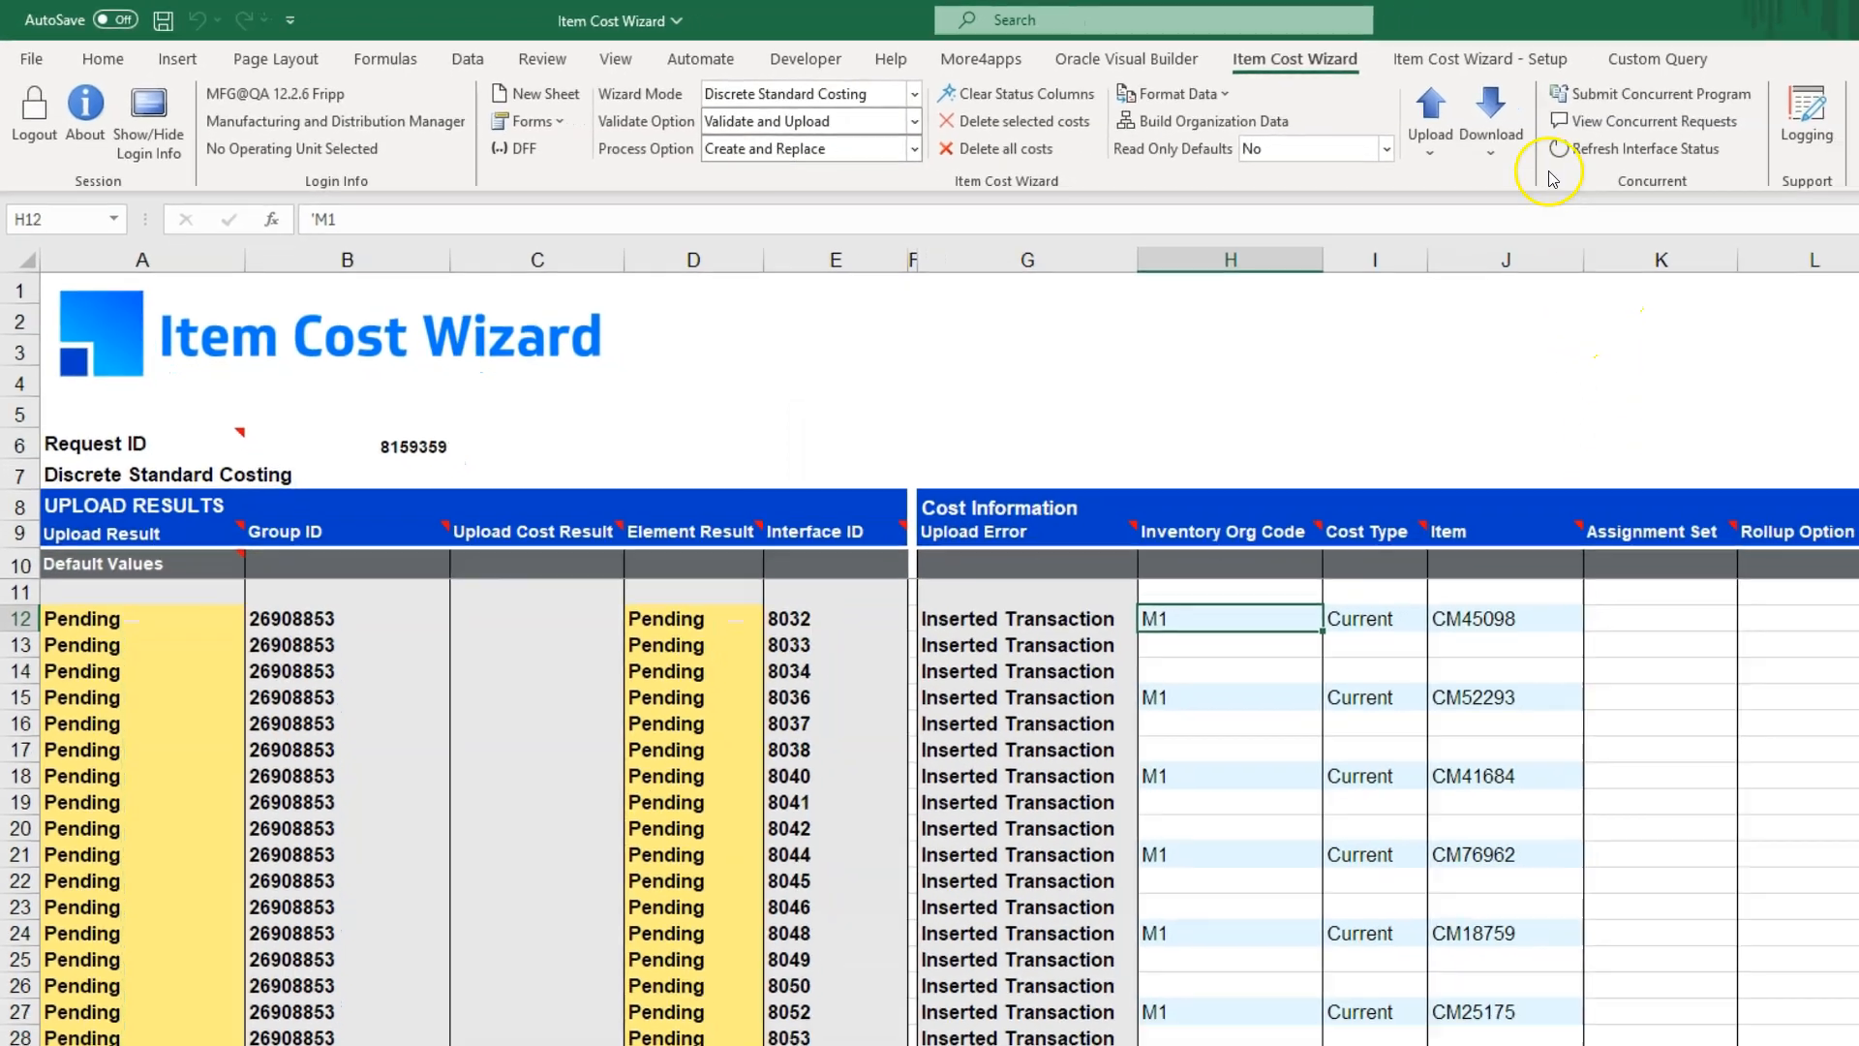
pyautogui.click(1561, 150)
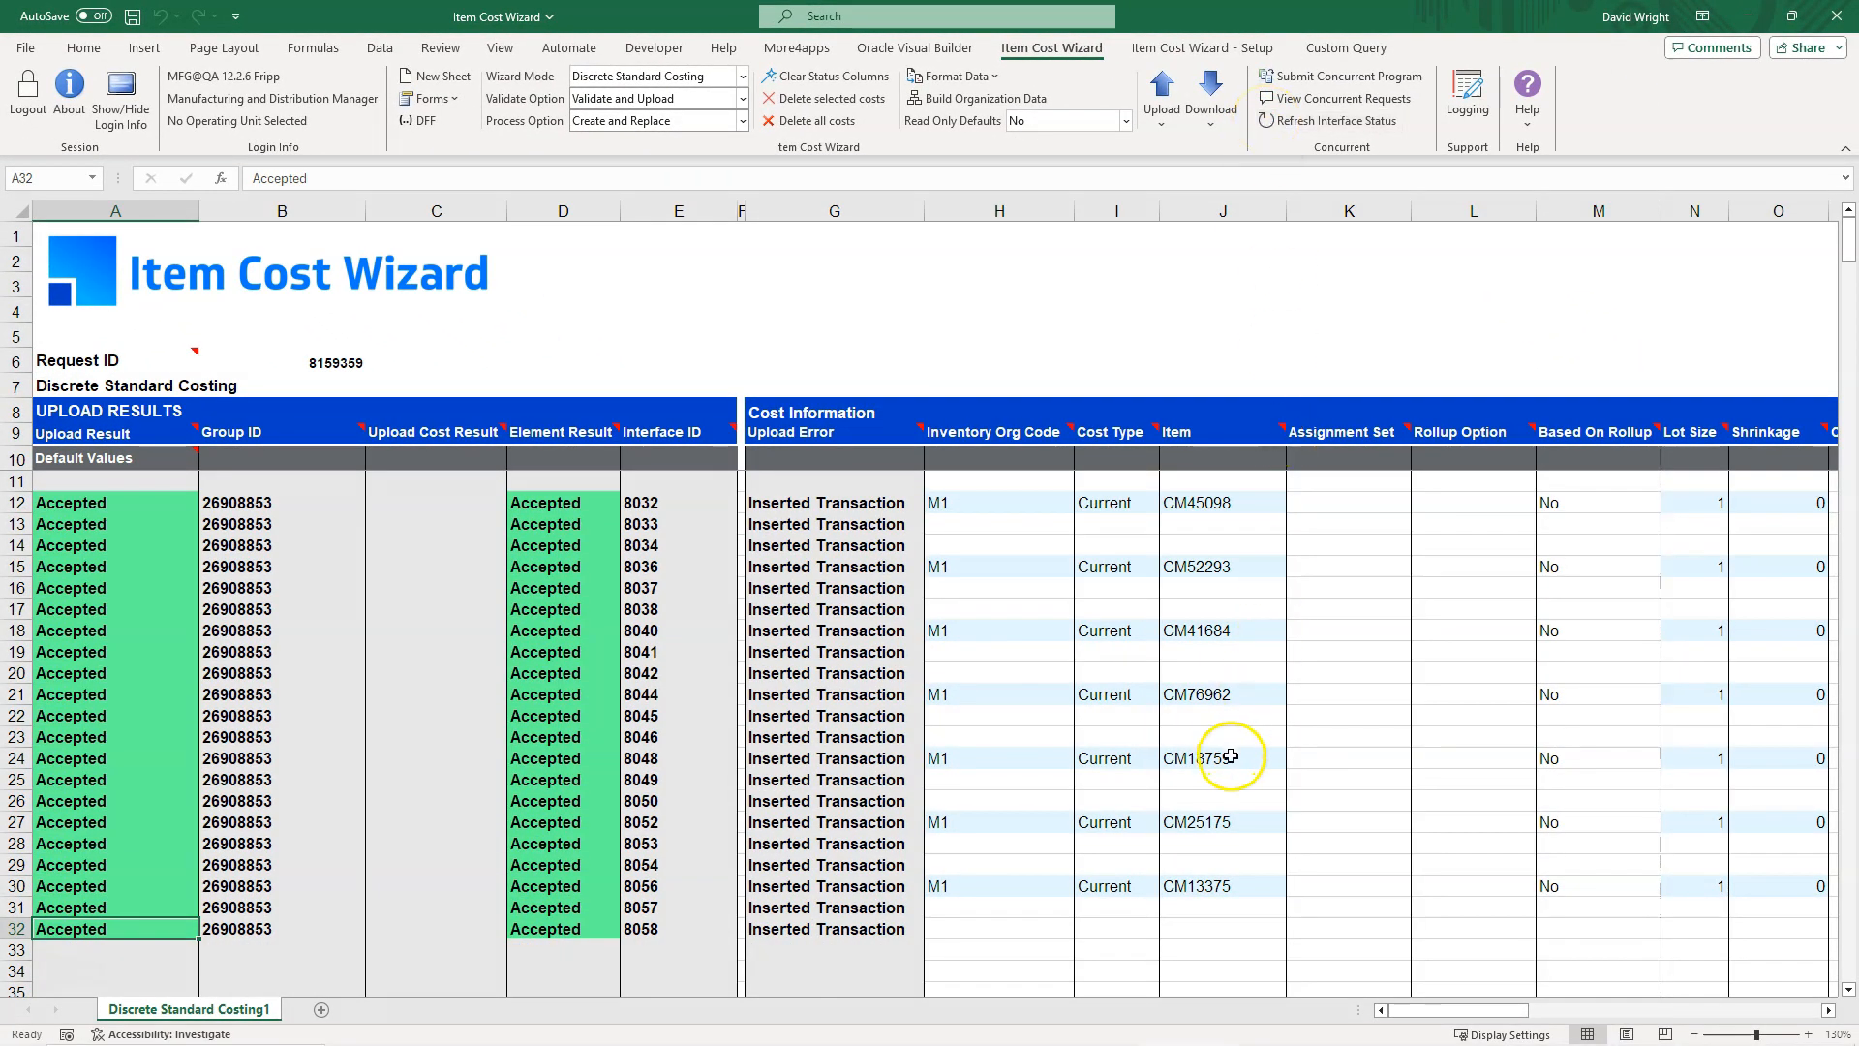
# Step: Copy the inventory org codes, cost types and items in H12:J30 to the empty rows starting at H34
pyautogui.moveTo(980, 502); pyautogui.dragTo(1201, 884)
pyautogui.hotkey('ctrl', 'c')
pyautogui.click(1029, 963)
pyautogui.hotkey('ctrl', 'v')
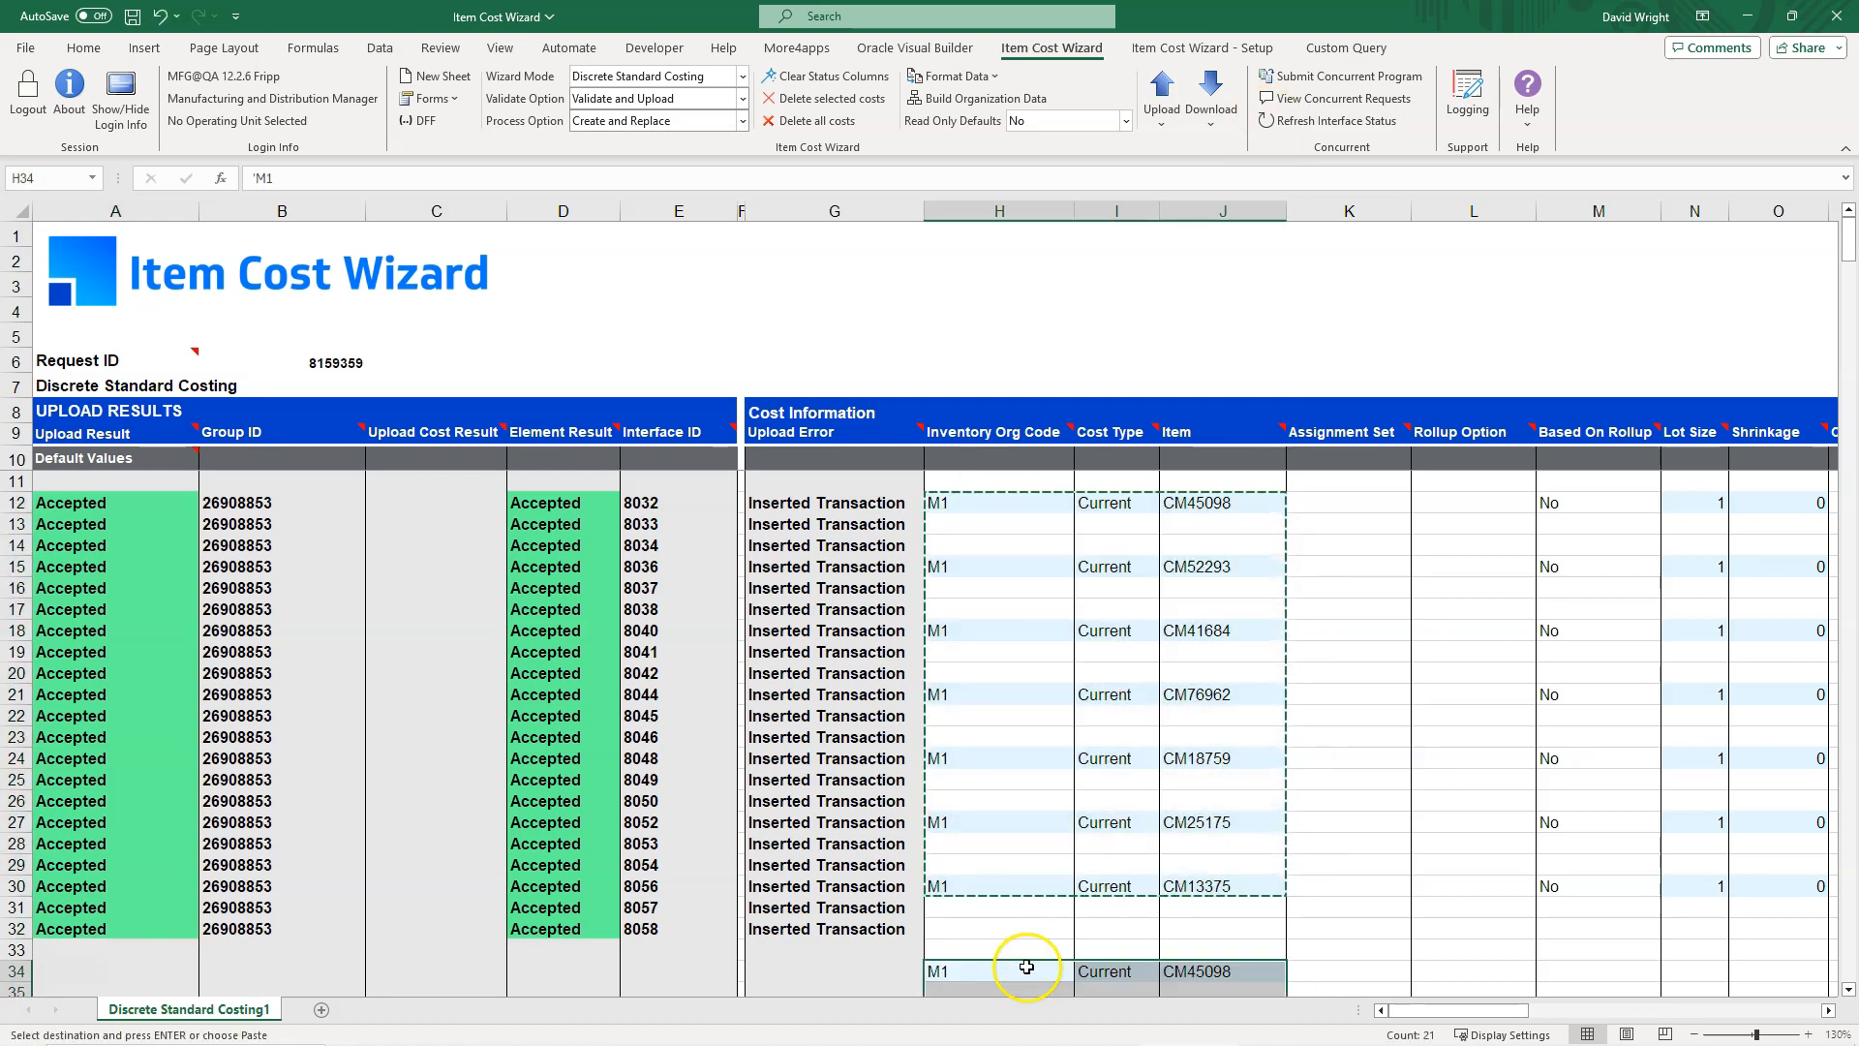
# Step: Download the current item costs using the copied sheet data, and dismiss the finished processing report
pyautogui.click(1211, 124)
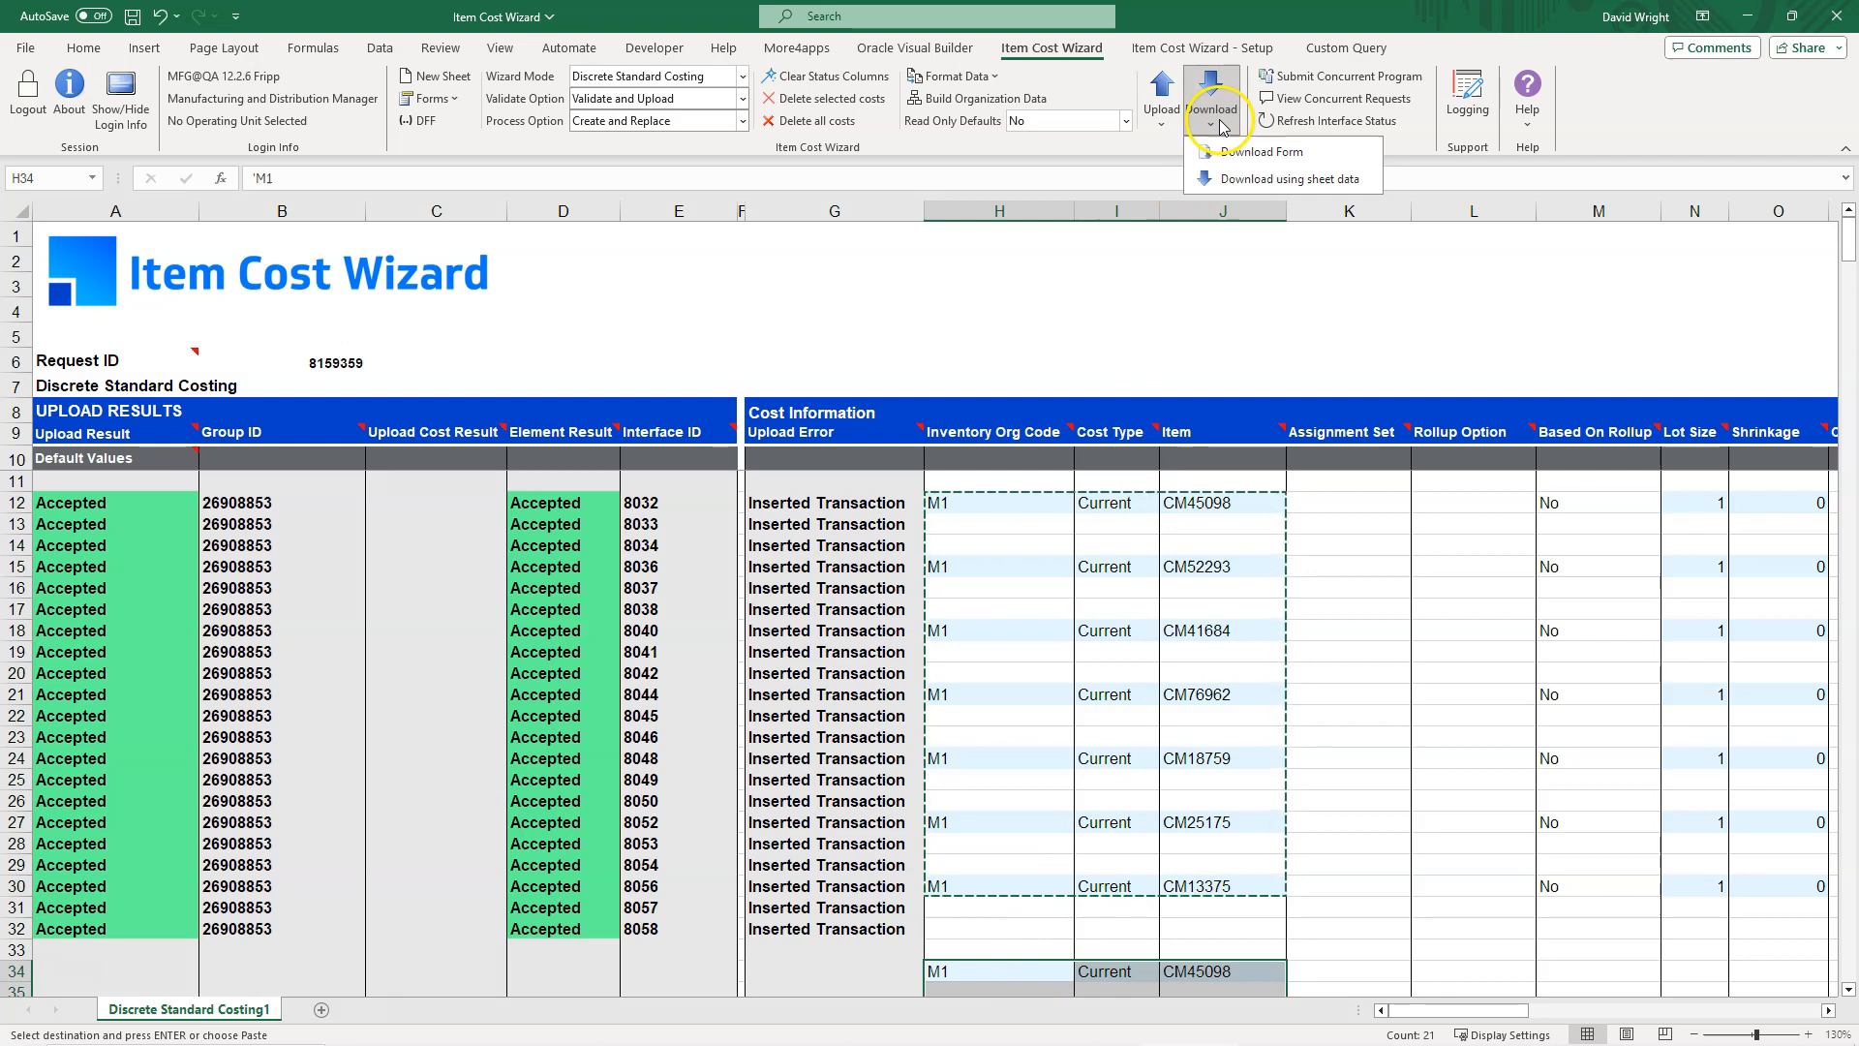
pyautogui.click(1228, 174)
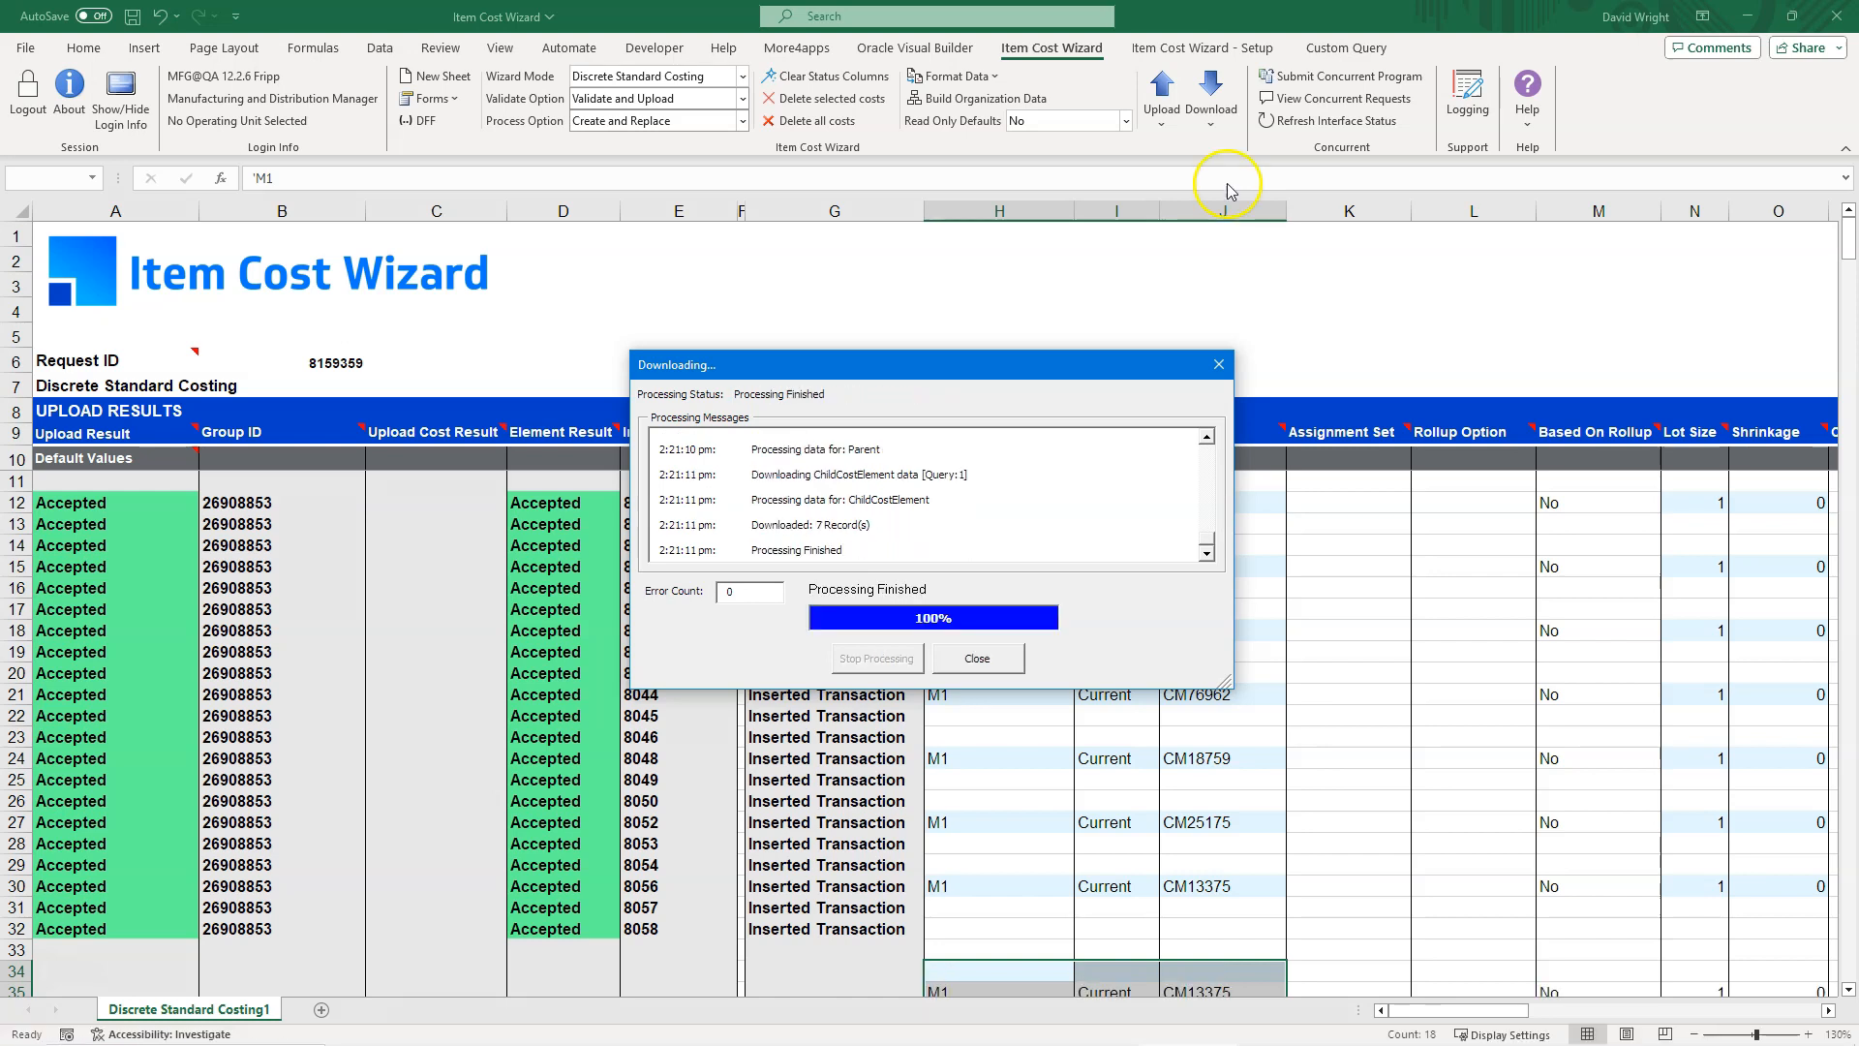
pyautogui.click(978, 659)
# Step: Clear the downloaded cost element details in S35:Z55
pyautogui.scroll(-7, 996, 677)
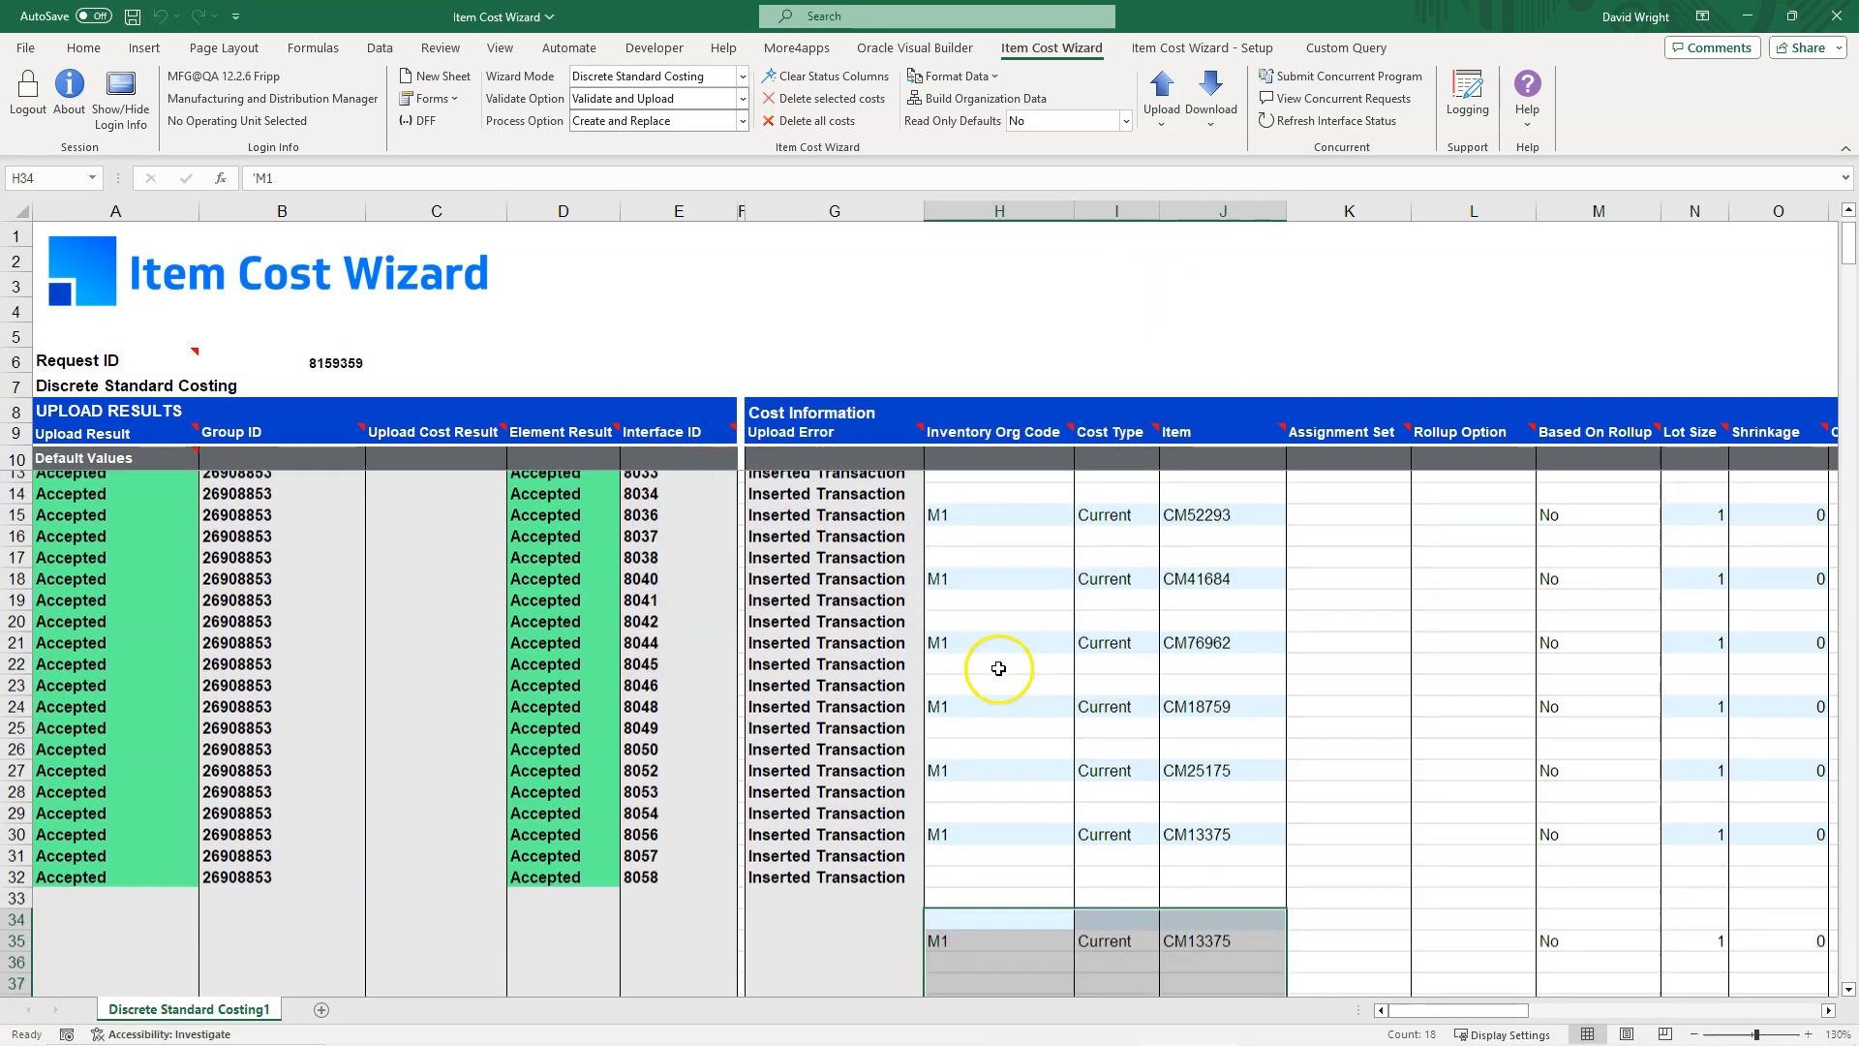
pyautogui.moveTo(1408, 1010); pyautogui.dragTo(1525, 1035)
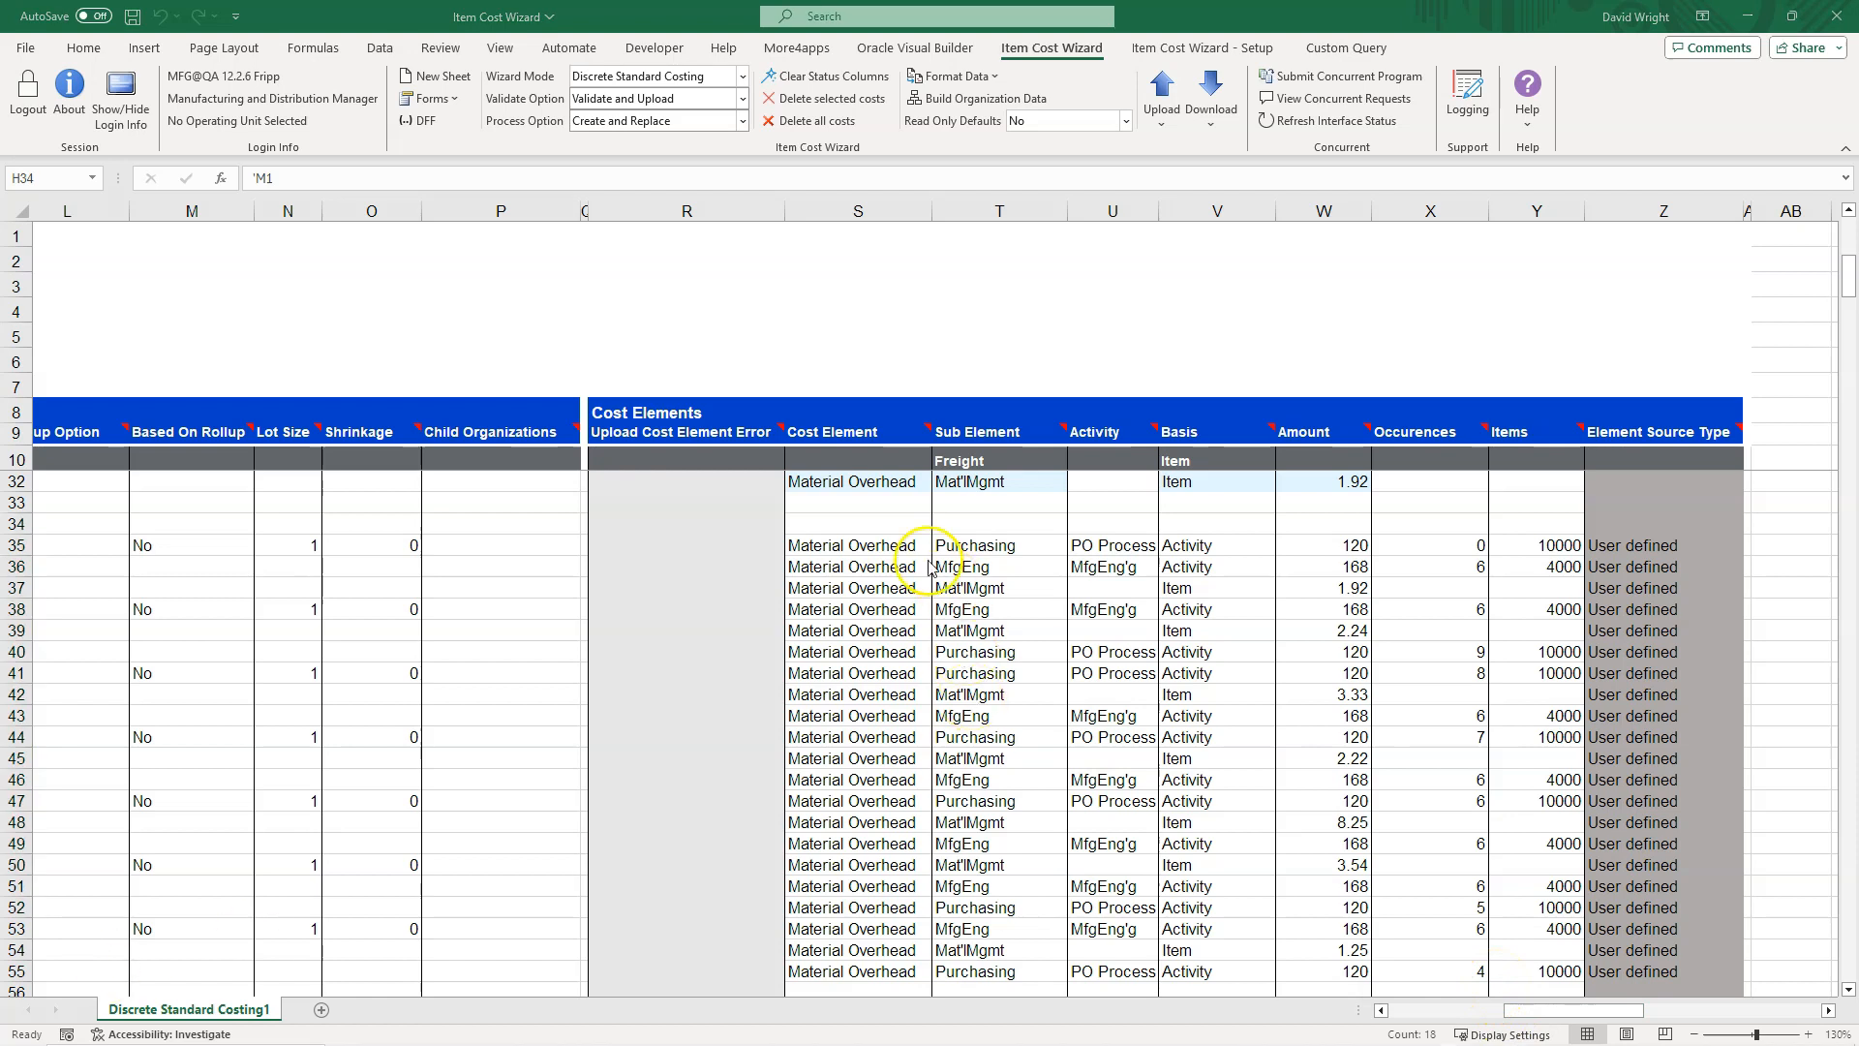
pyautogui.moveTo(907, 551); pyautogui.dragTo(1659, 974)
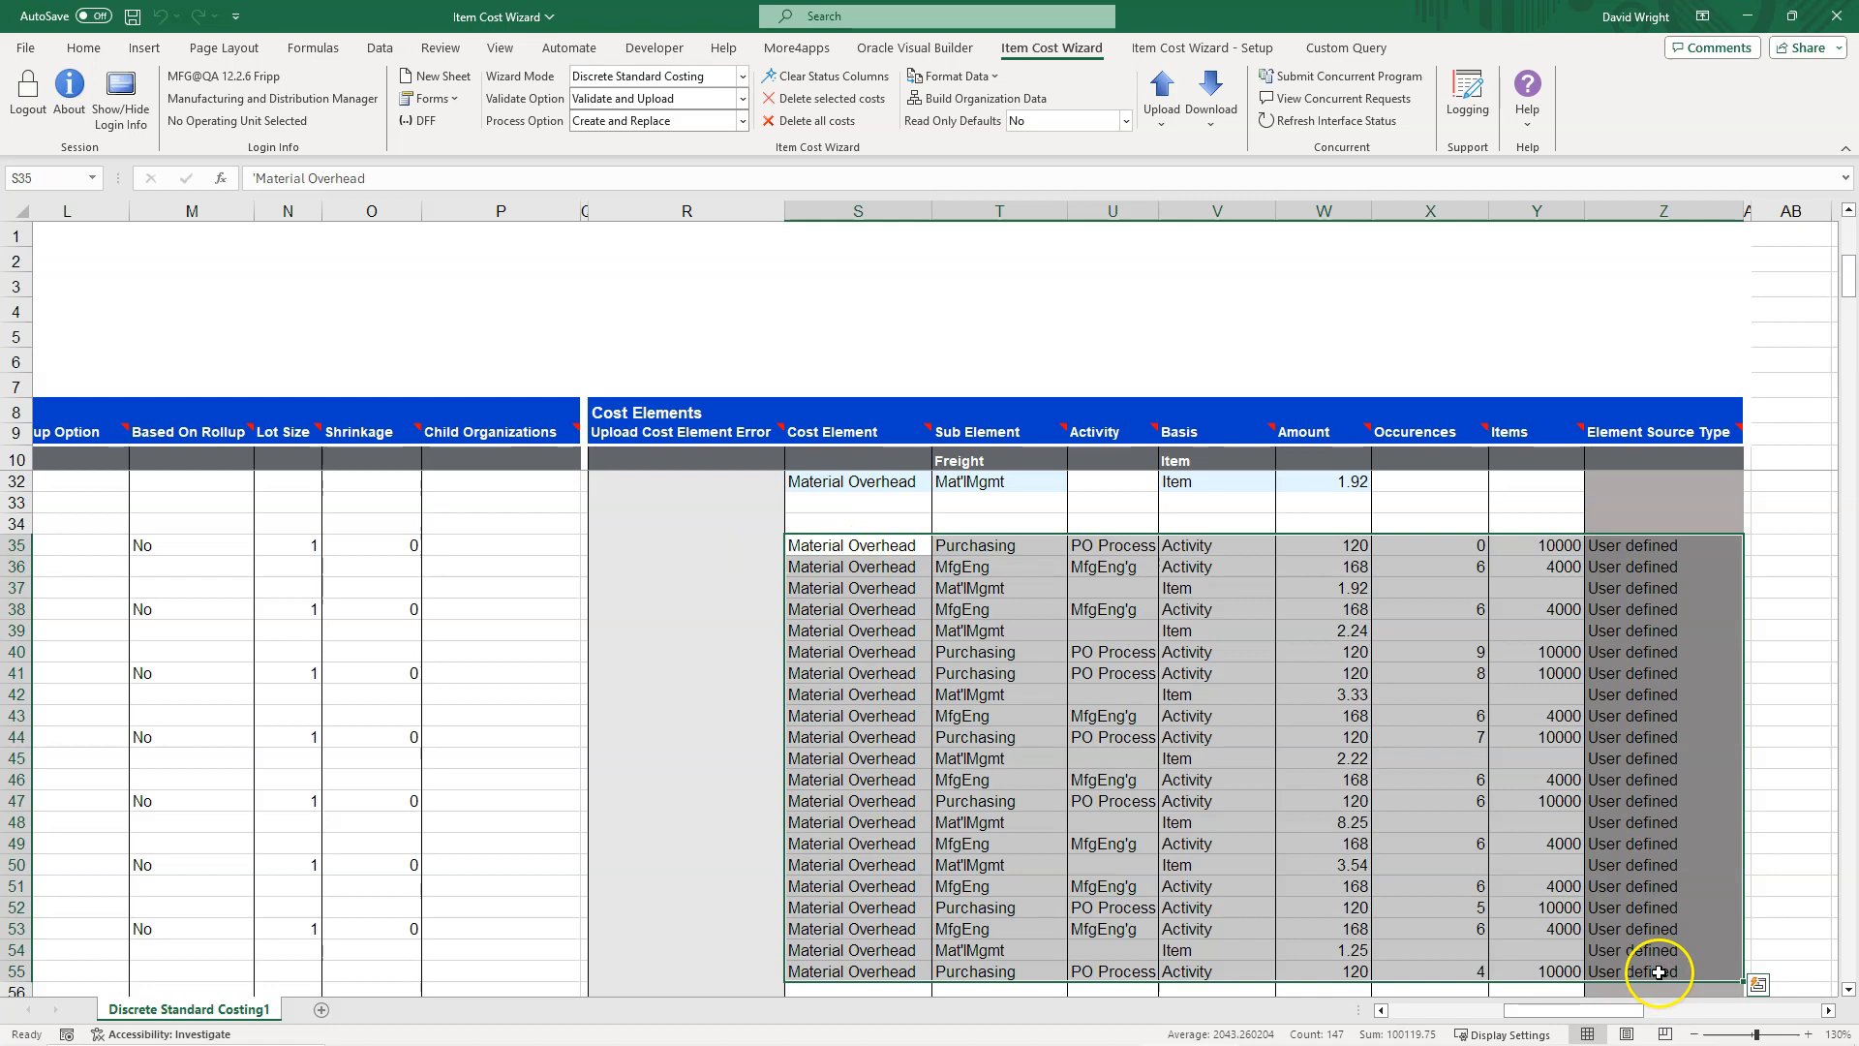
pyautogui.press('Delete')
# Step: Add a cost element in row 35 through its entry form: Material, sub element Labor, basis Item, rate or amount 2.25
pyautogui.click(853, 548)
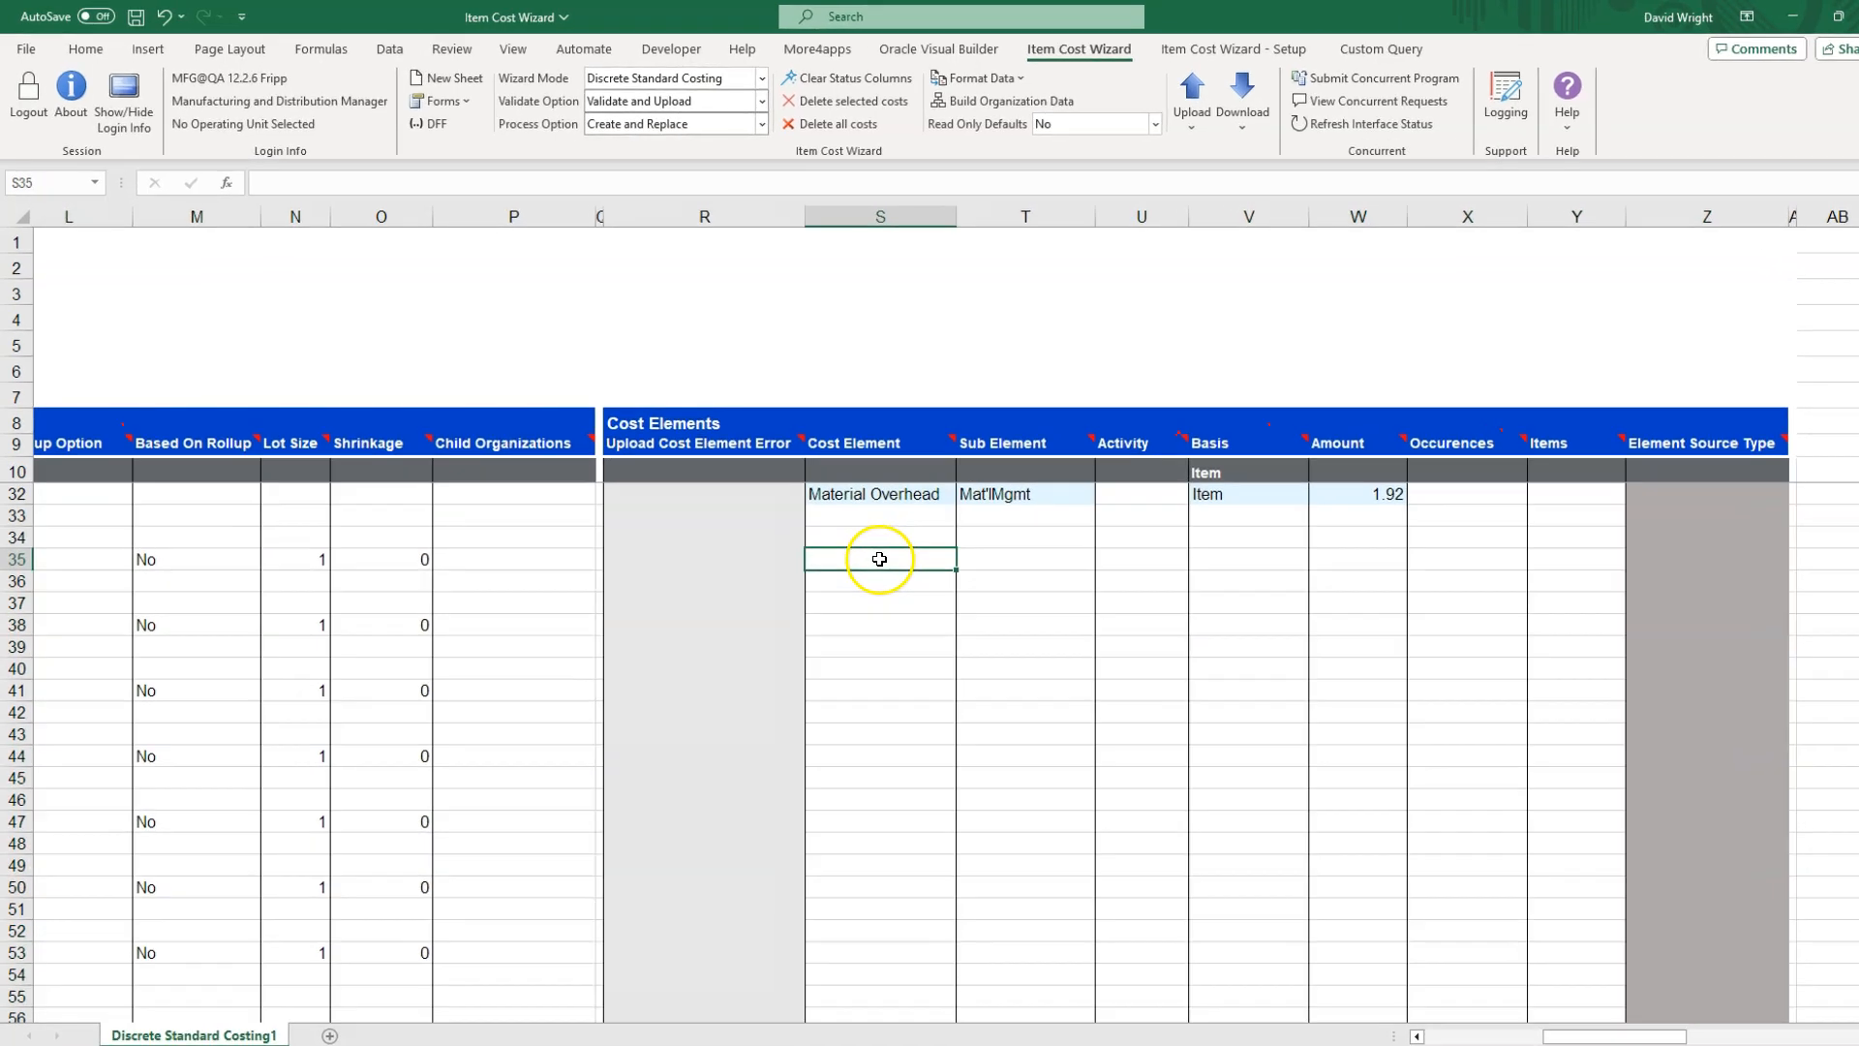
pyautogui.doubleClick(857, 546)
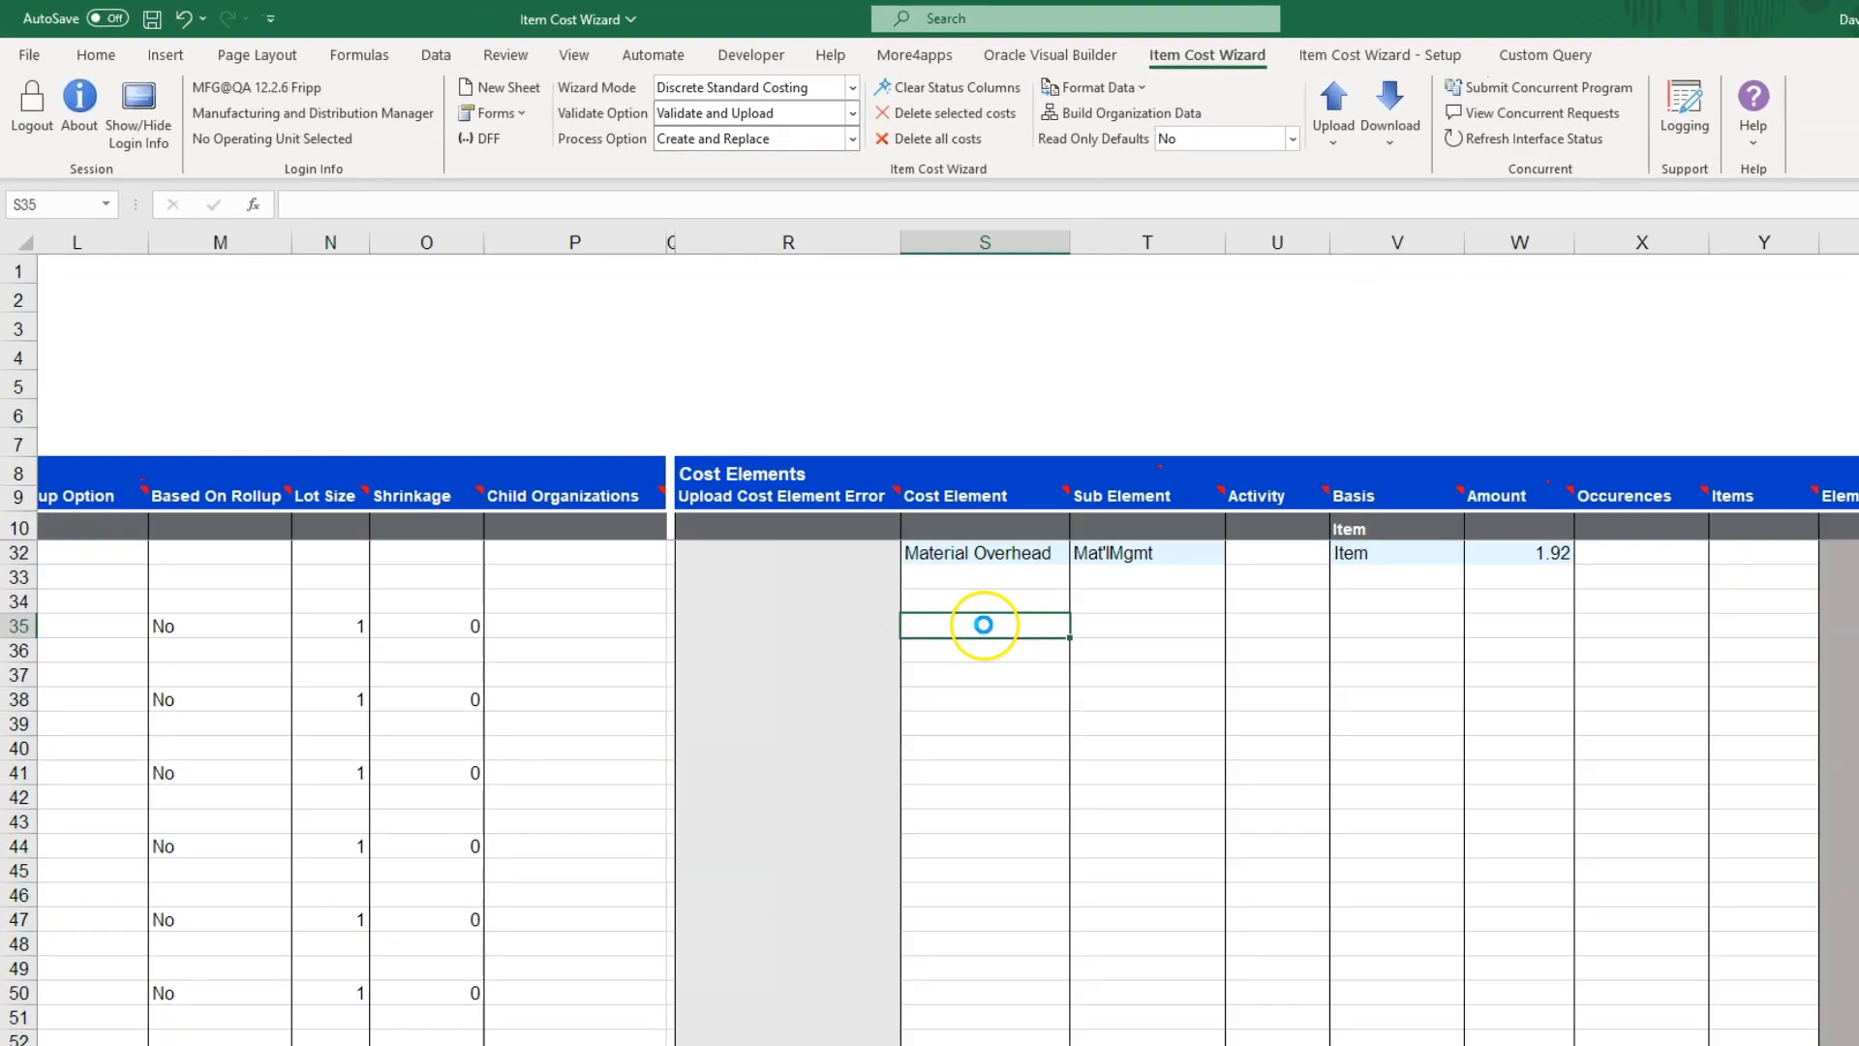
pyautogui.click(1046, 564)
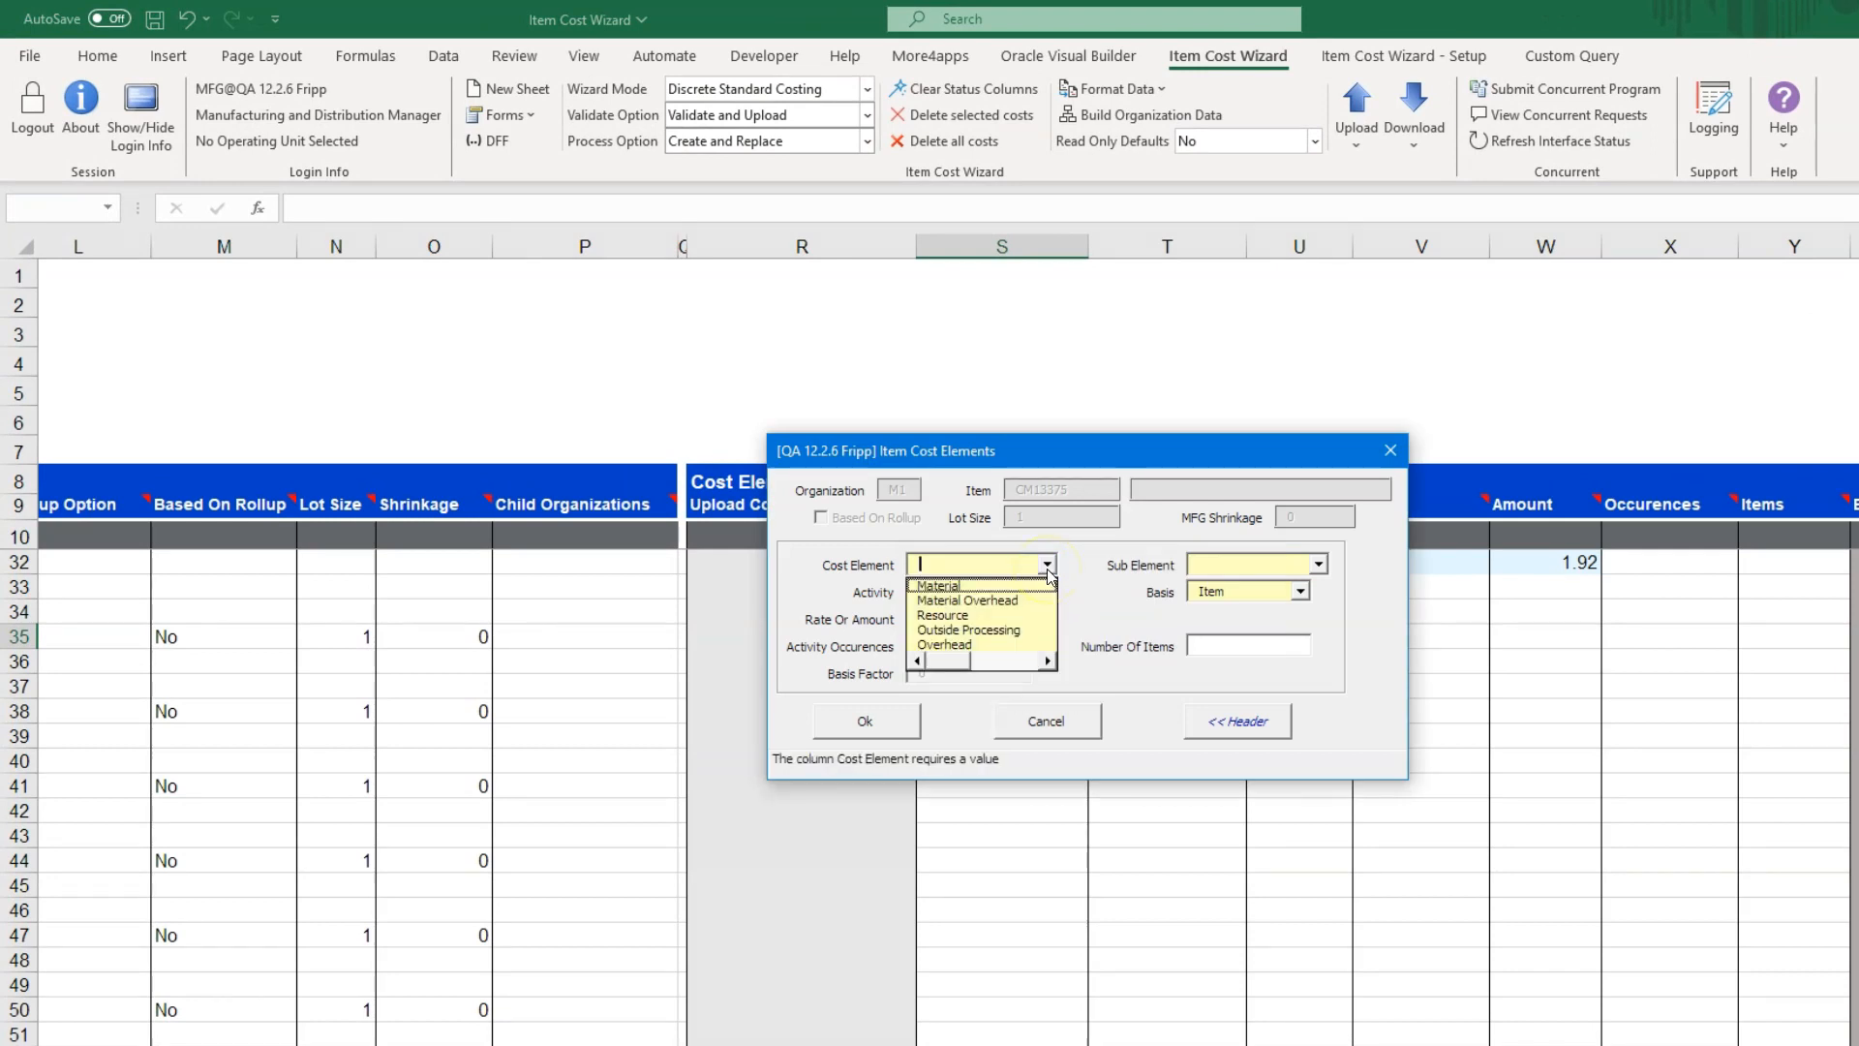
pyautogui.click(1034, 585)
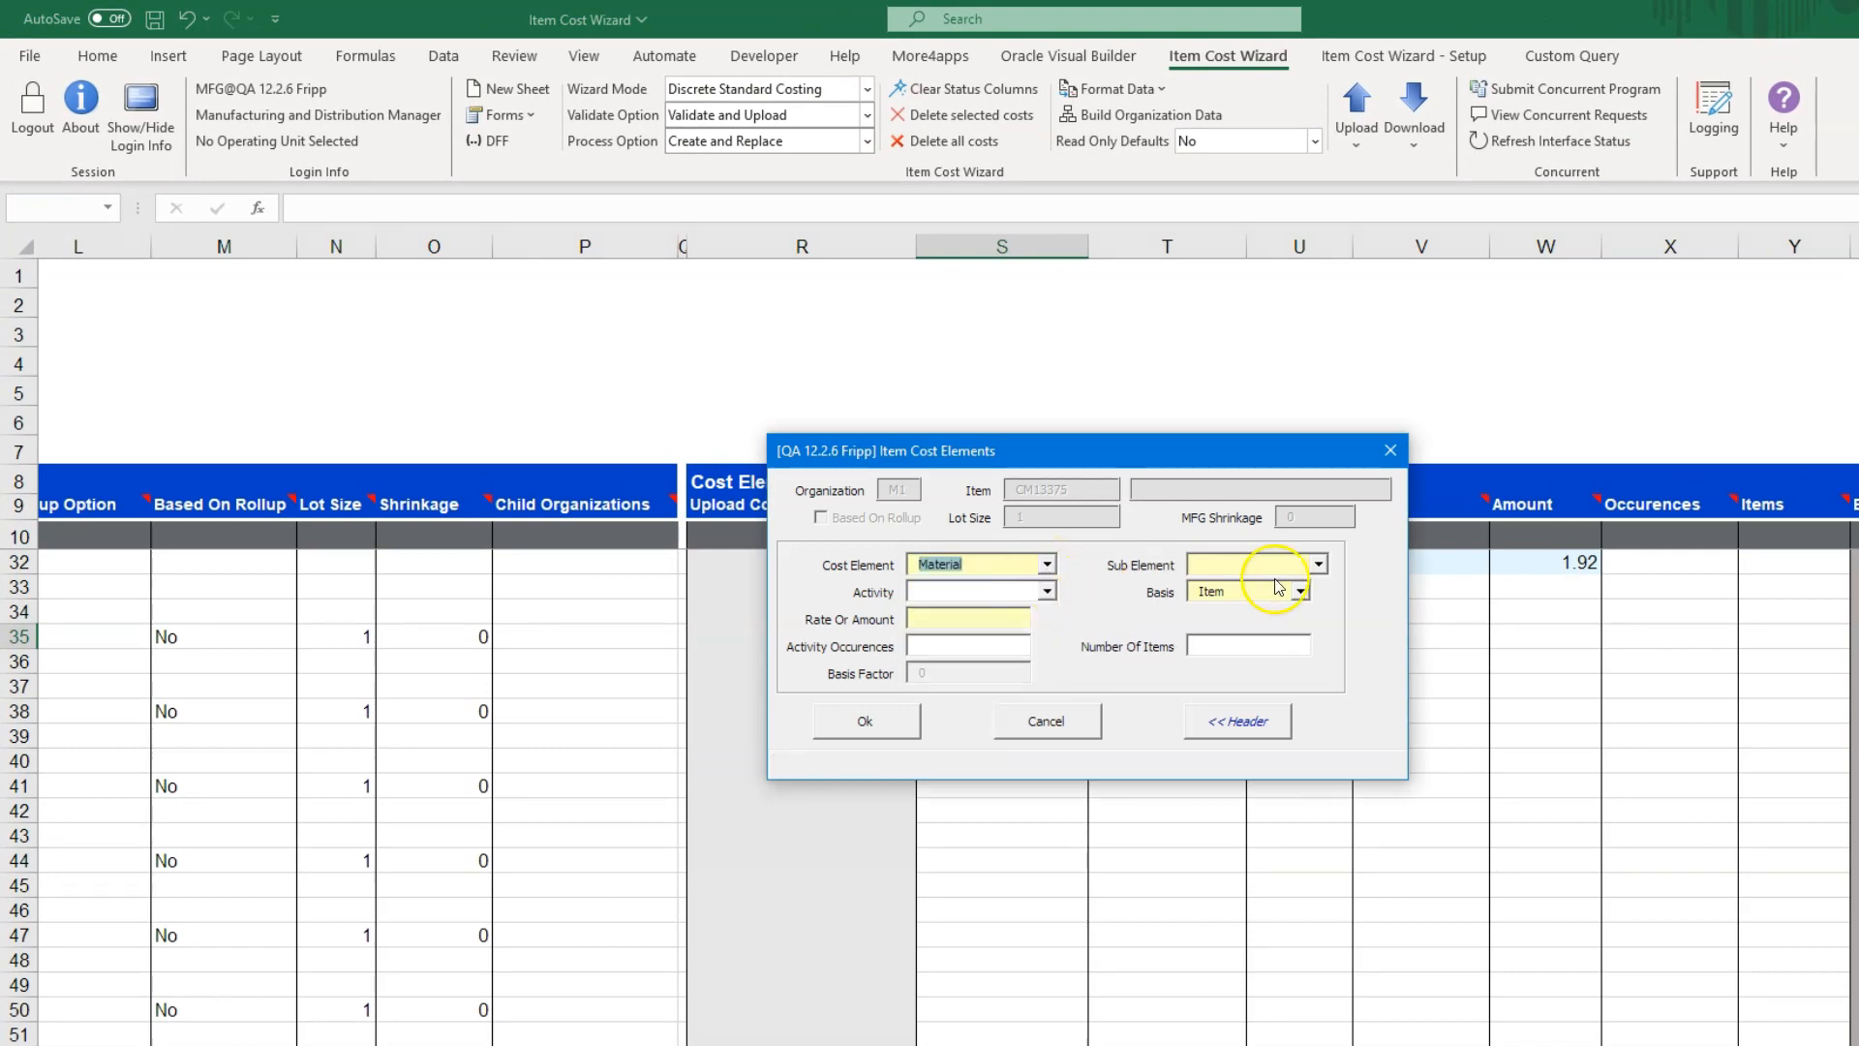
pyautogui.click(1309, 567)
pyautogui.click(1319, 567)
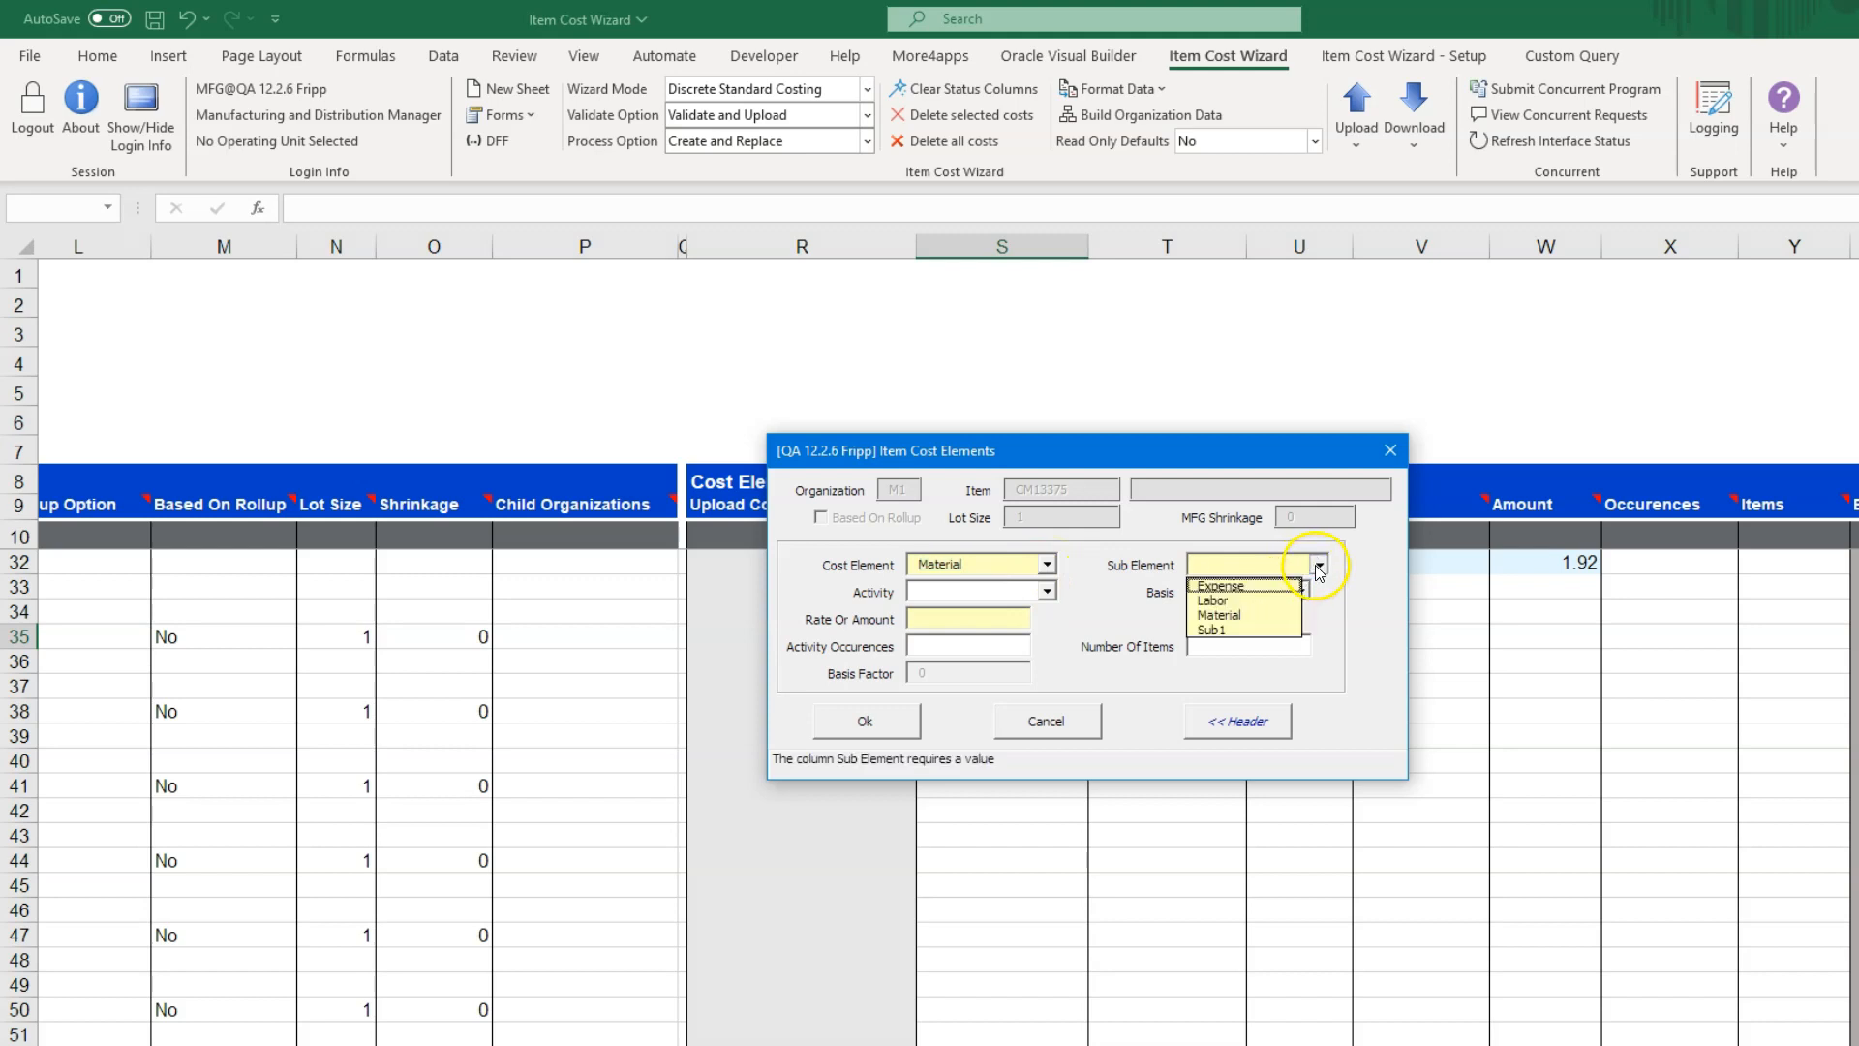
pyautogui.click(1264, 600)
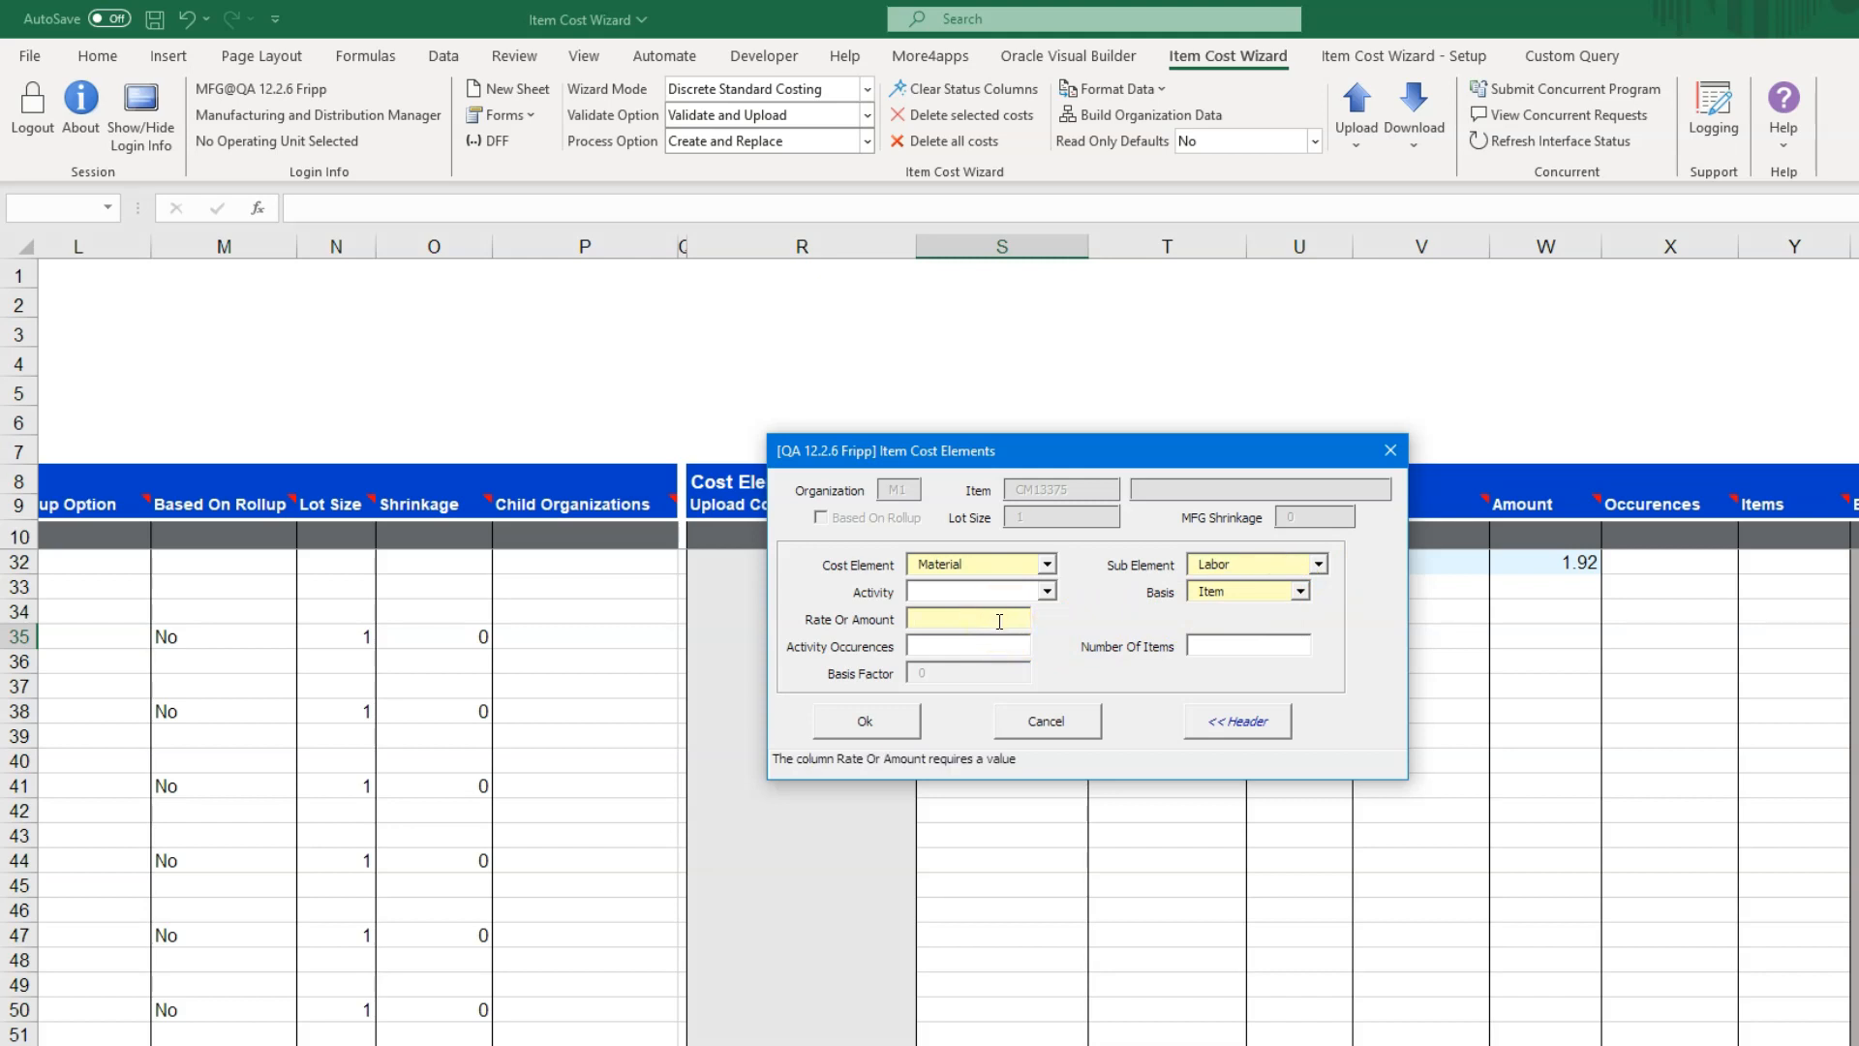
pyautogui.write('2.25')
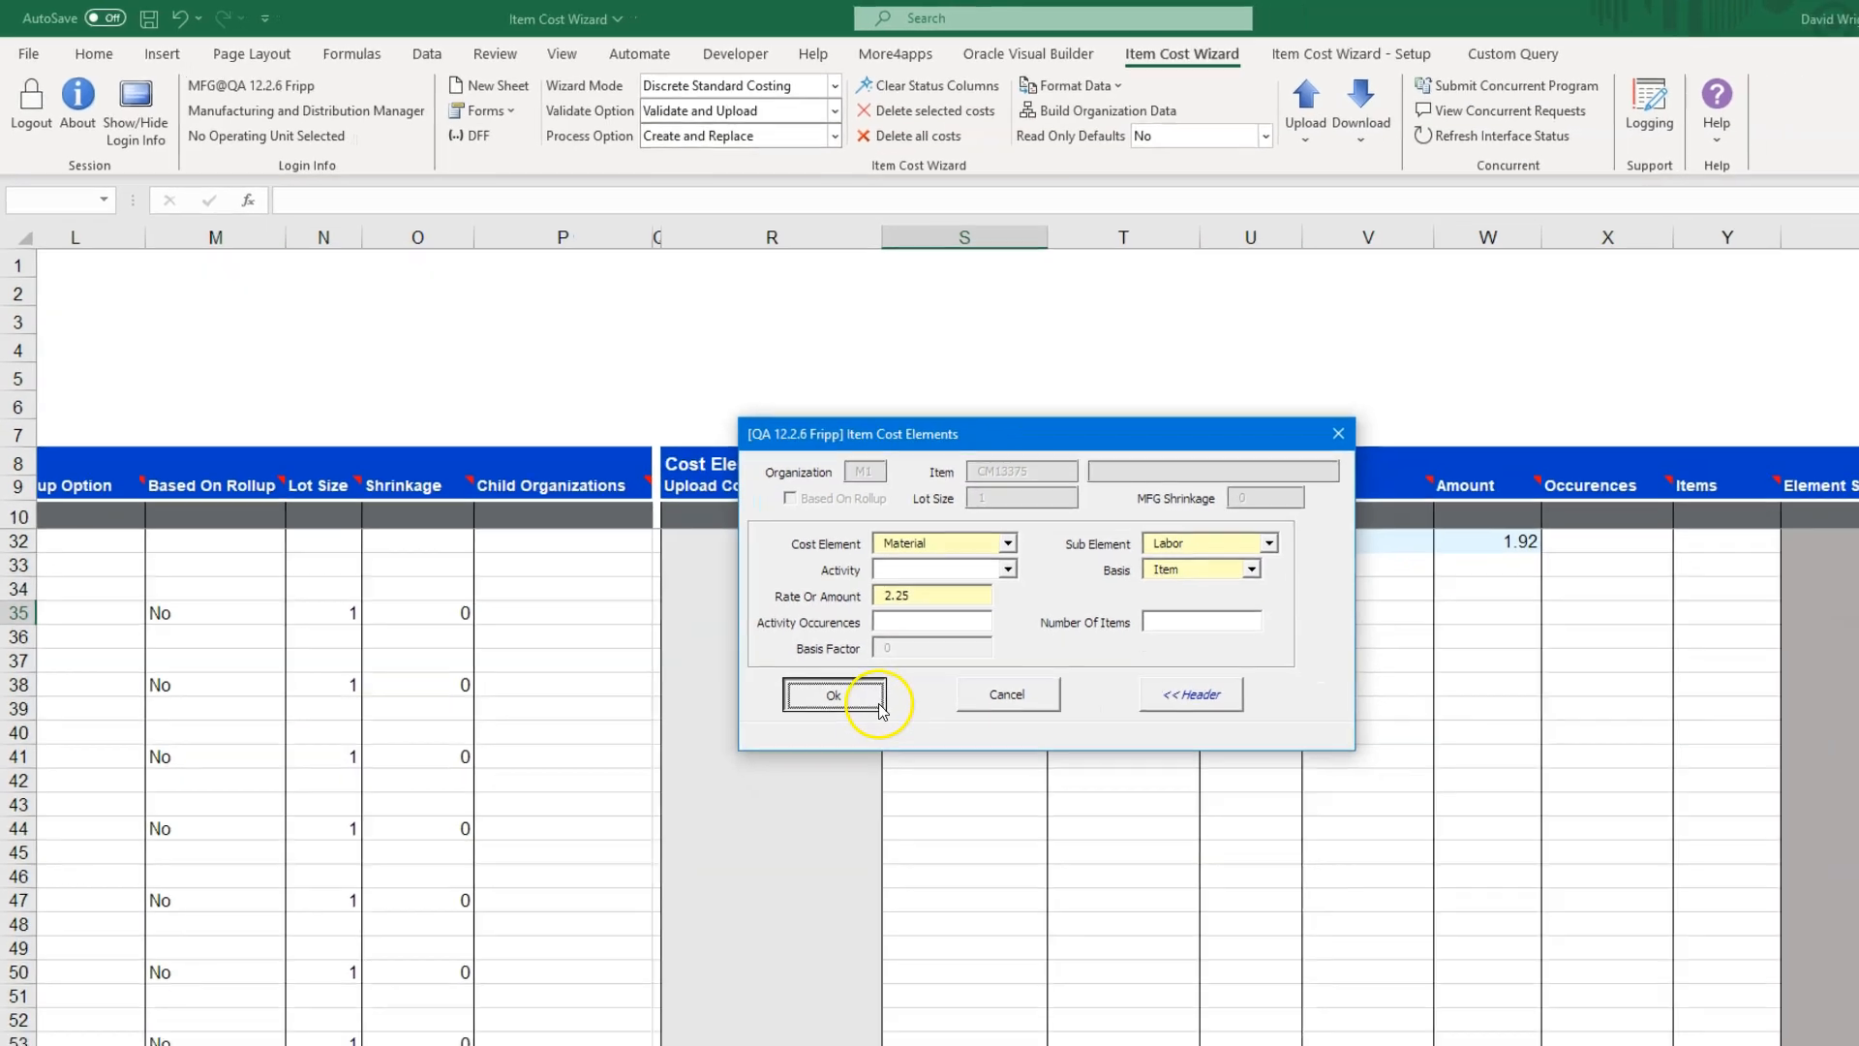
pyautogui.click(865, 720)
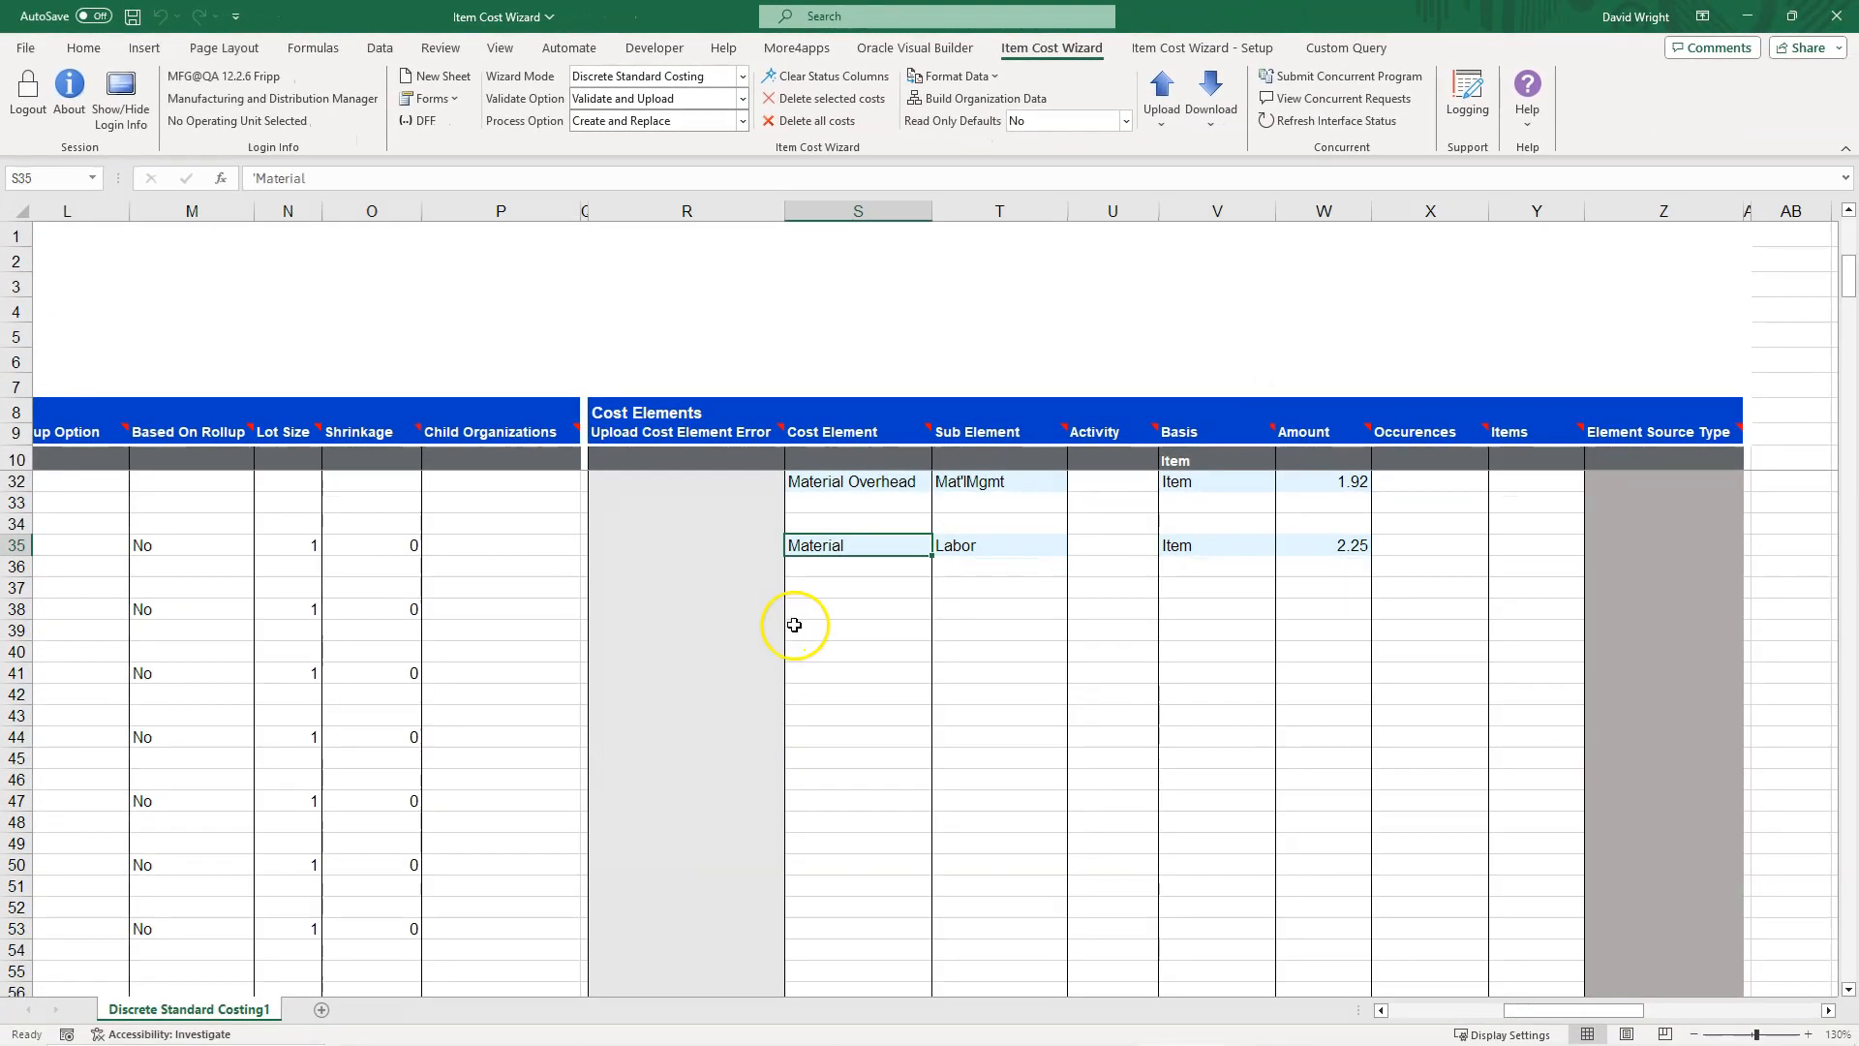
# Step: Copy the Material cost element in S35:W35 to the other item rows: 38, 41, 44, 47, 50 and 53
pyautogui.moveTo(864, 544); pyautogui.dragTo(1309, 547)
pyautogui.hotkey('ctrl', 'c')
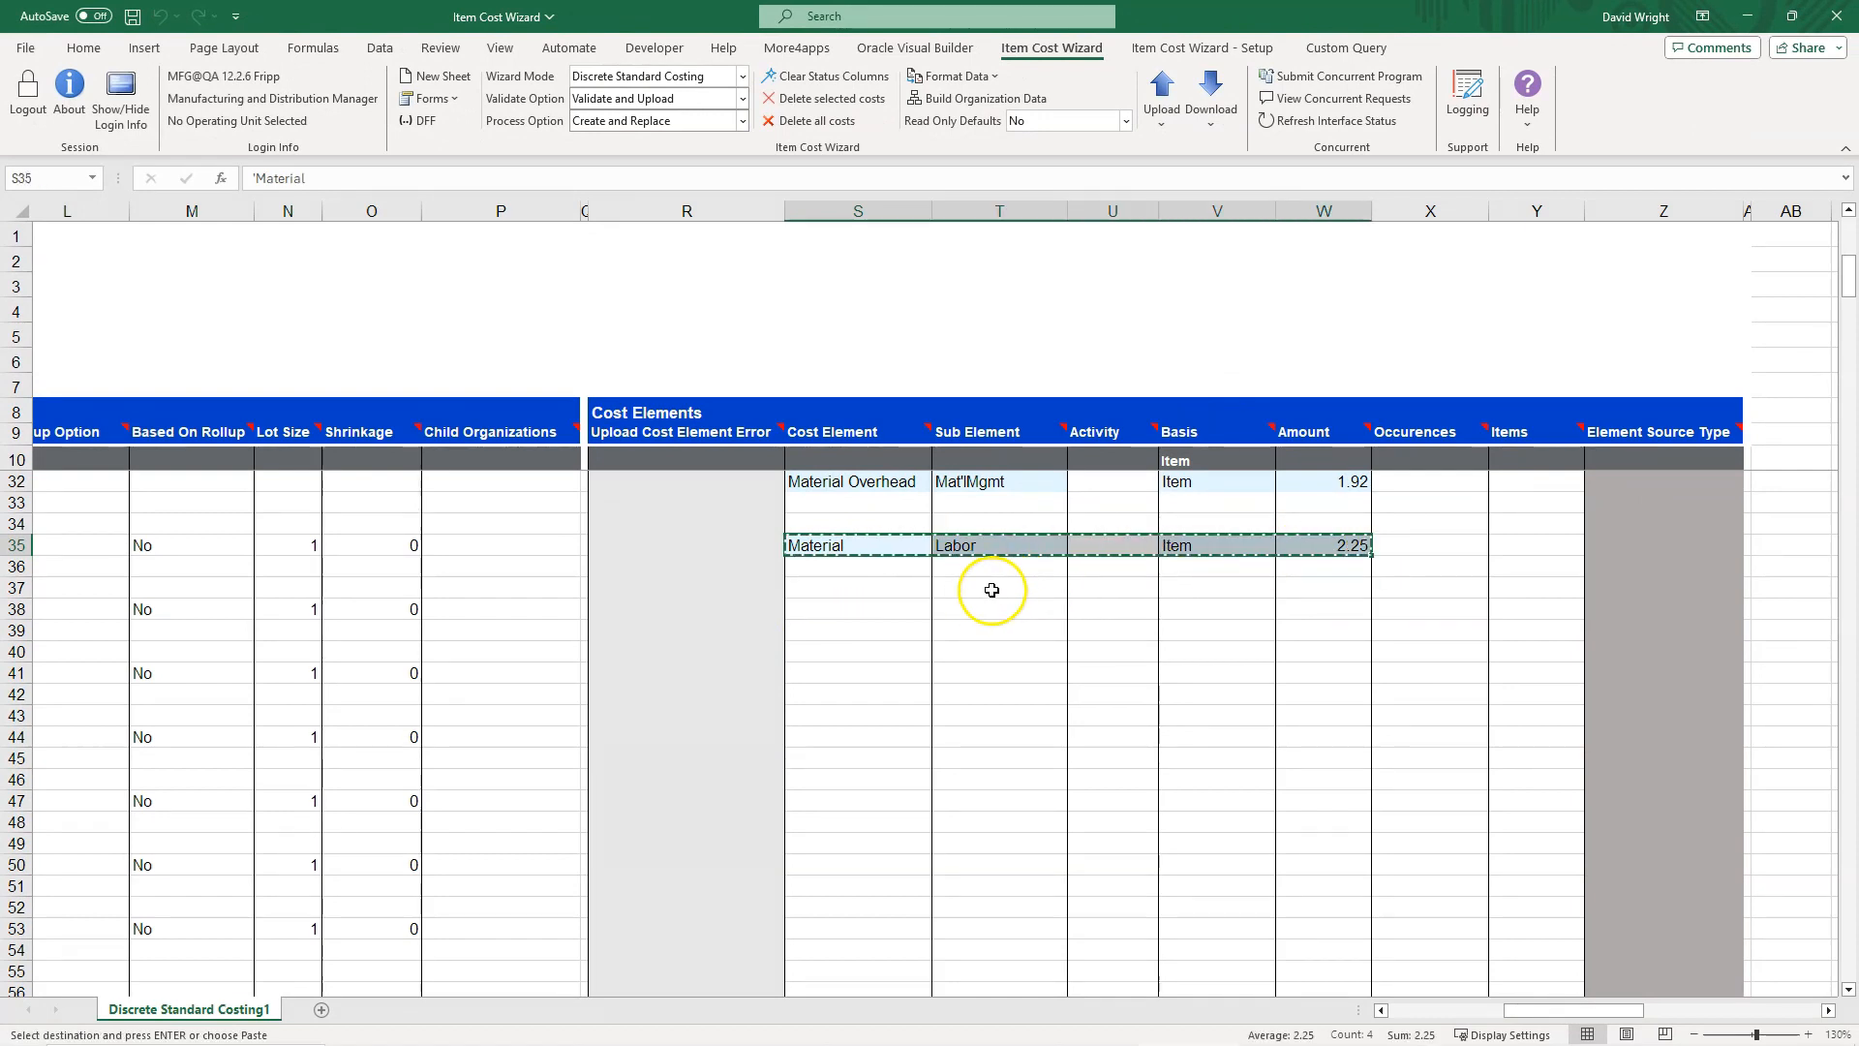
pyautogui.click(891, 609)
pyautogui.hotkey('ctrl', 'v')
pyautogui.click(855, 672)
pyautogui.hotkey('ctrl', 'v')
pyautogui.click(858, 737)
pyautogui.hotkey('ctrl', 'v')
pyautogui.click(859, 805)
pyautogui.hotkey('ctrl', 'v')
pyautogui.click(848, 870)
pyautogui.hotkey('ctrl', 'v')
pyautogui.click(837, 927)
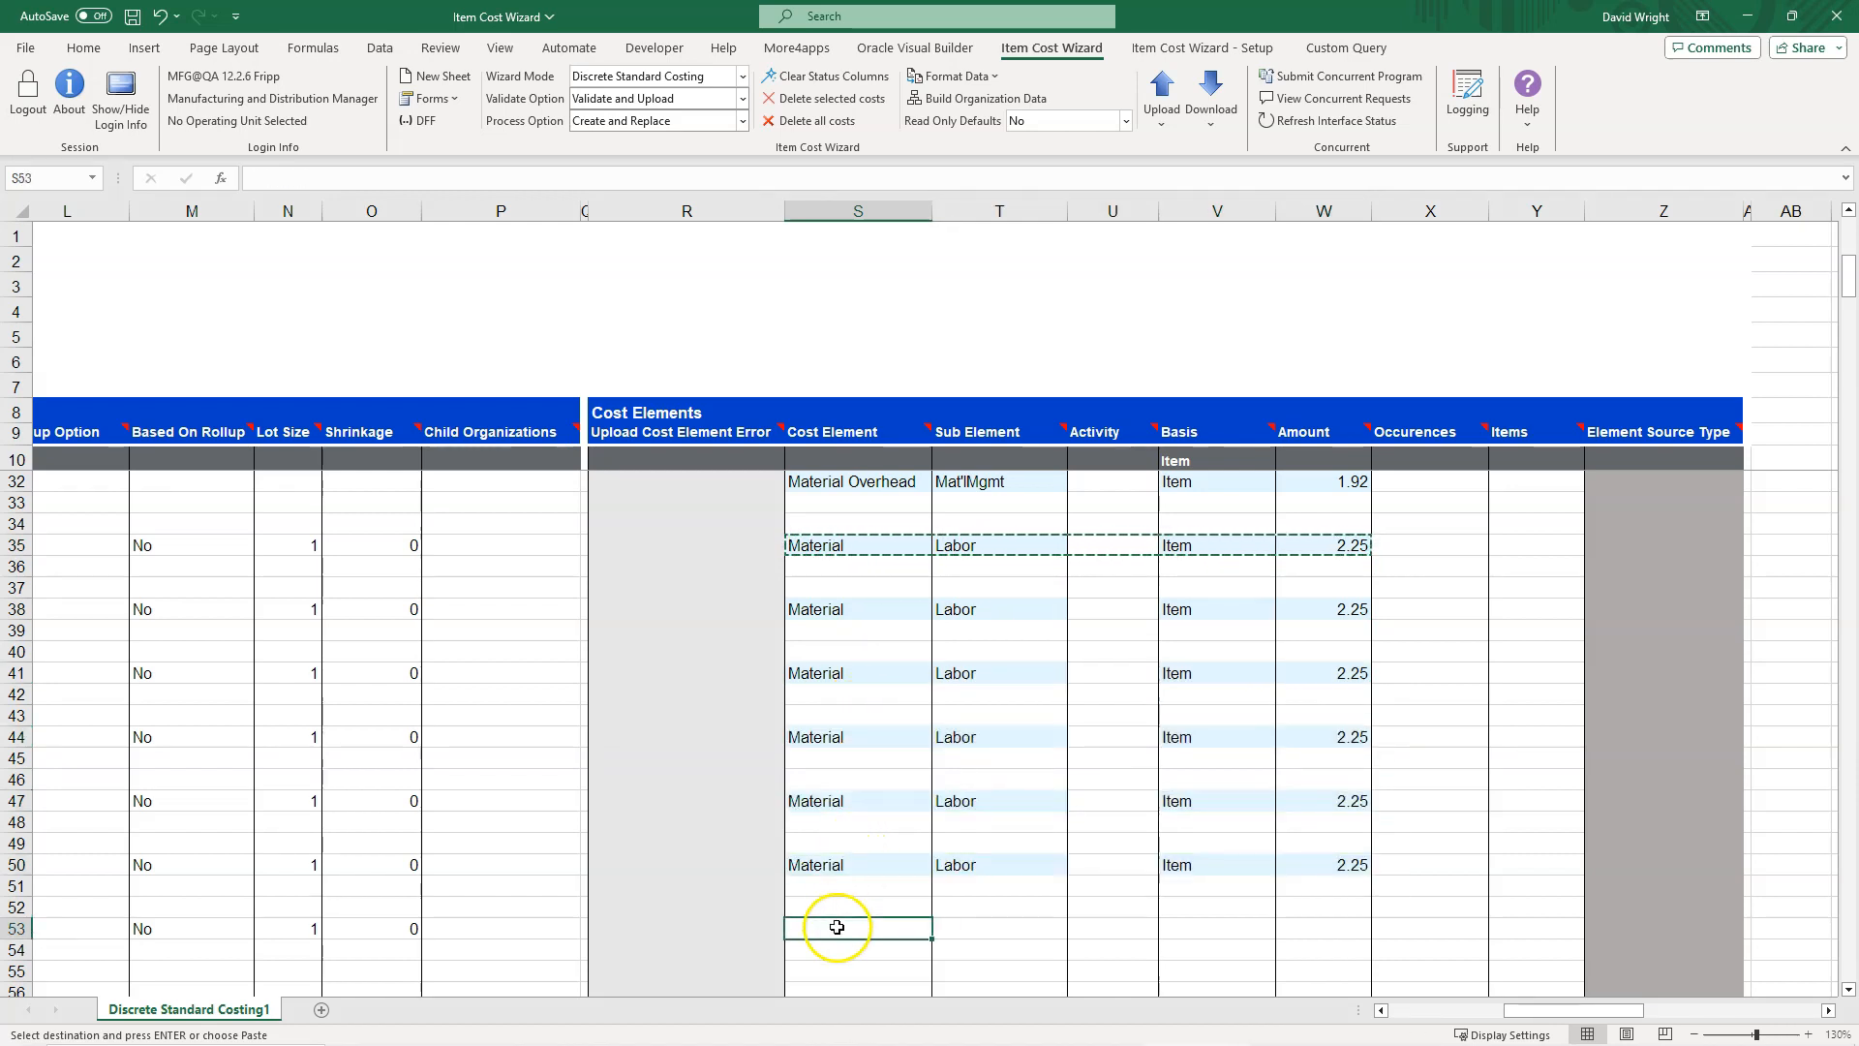
pyautogui.hotkey('ctrl', 'v')
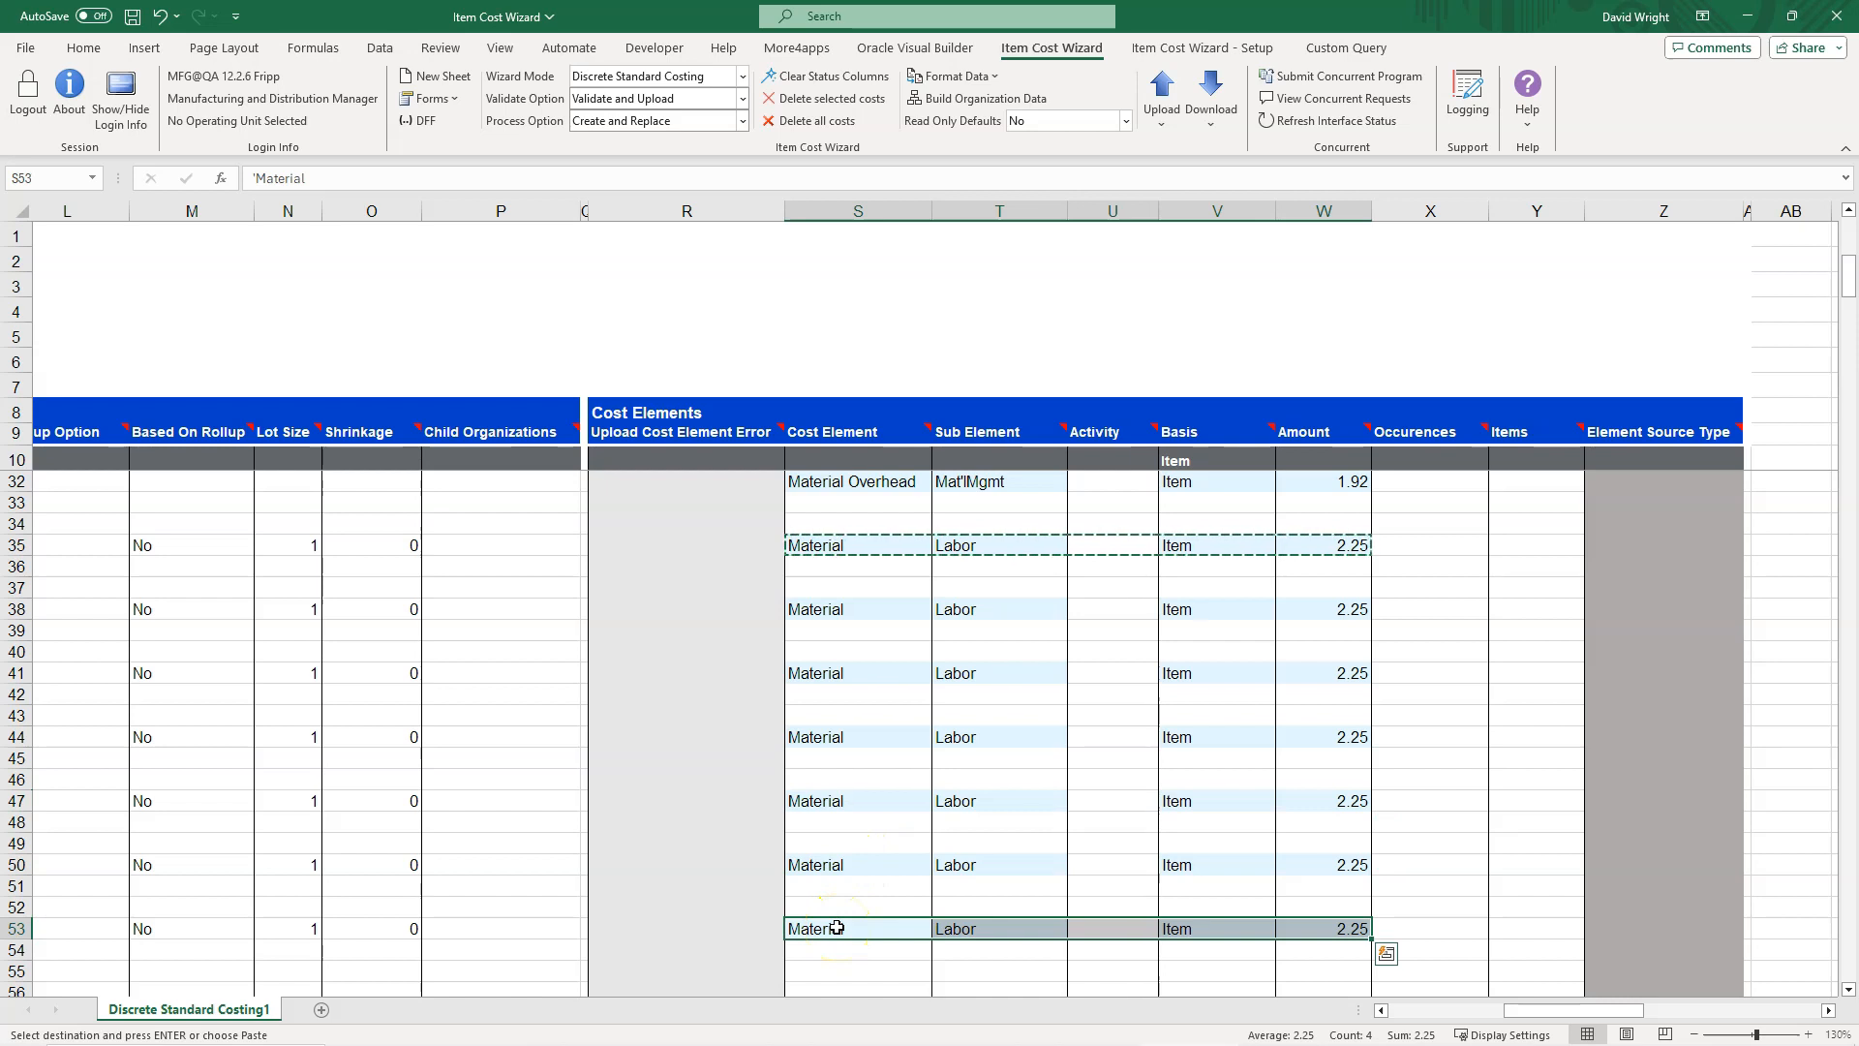
# Step: Set the wizard's process option to Create and Update
pyautogui.moveTo(1518, 1017); pyautogui.dragTo(1460, 1013)
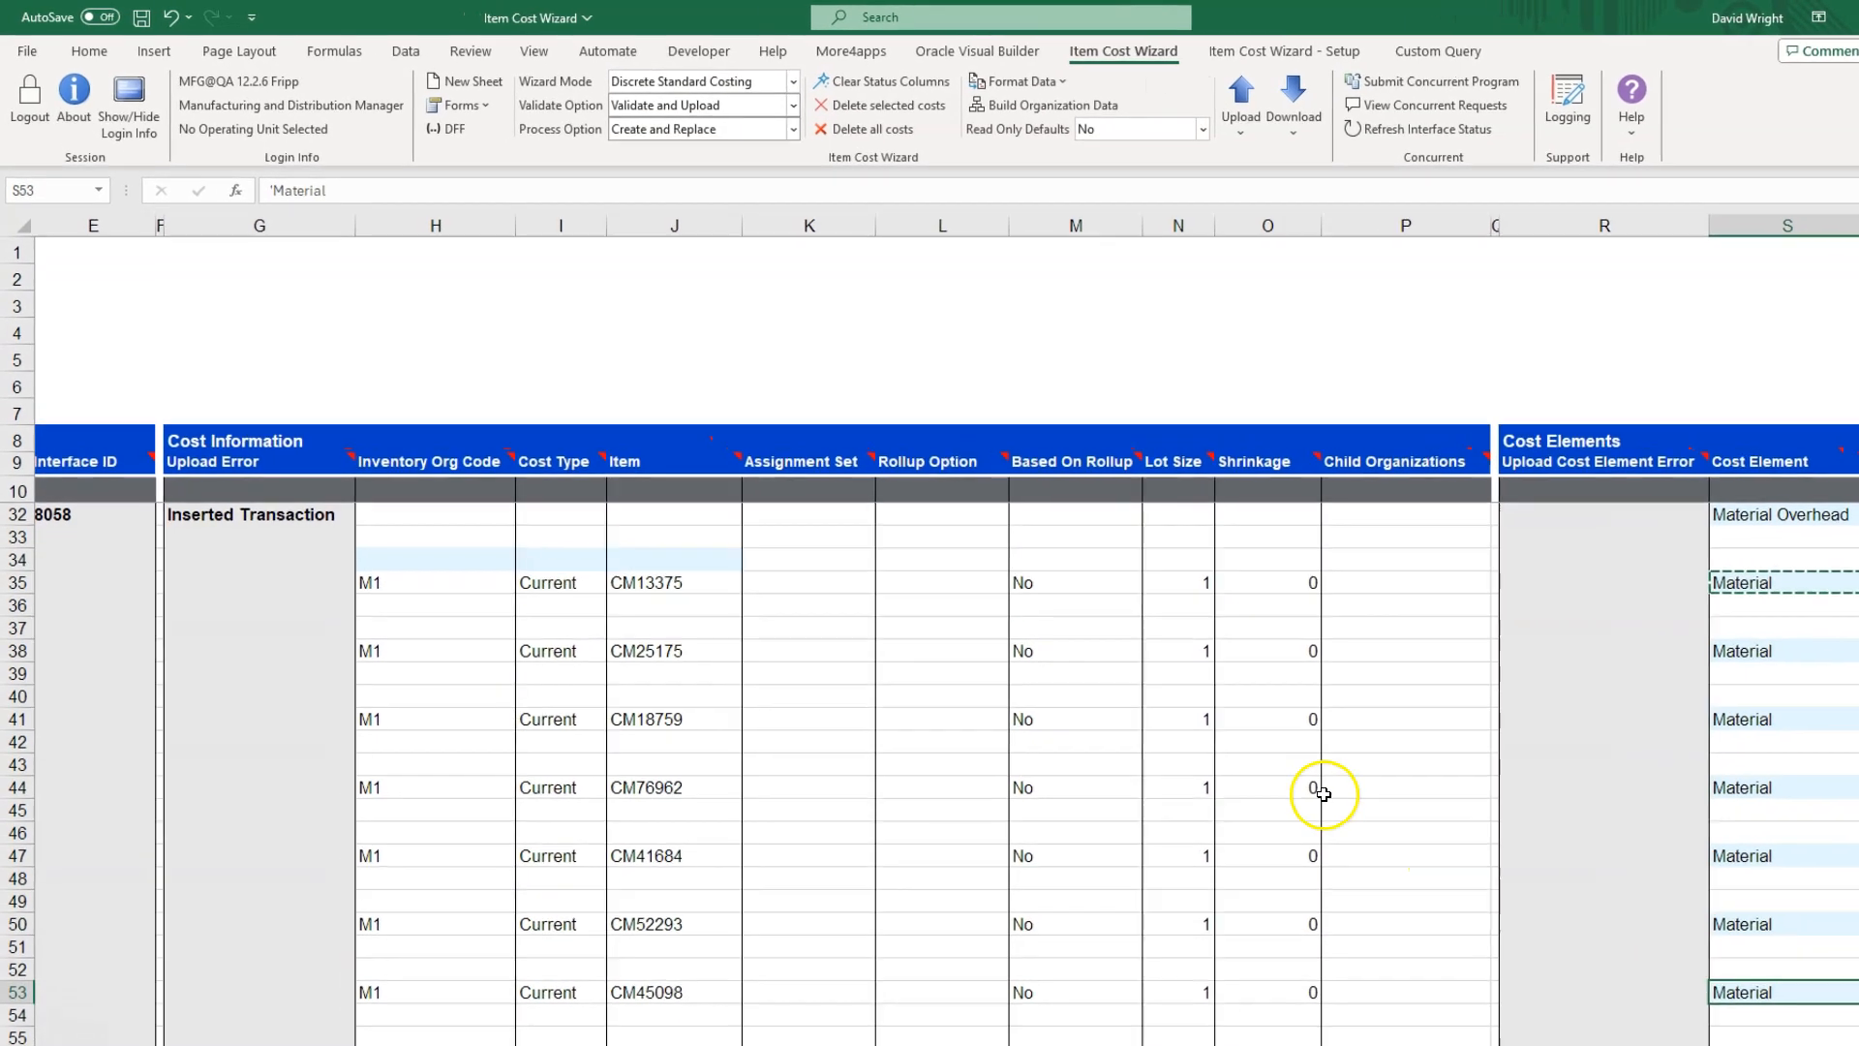
pyautogui.click(796, 137)
pyautogui.click(754, 205)
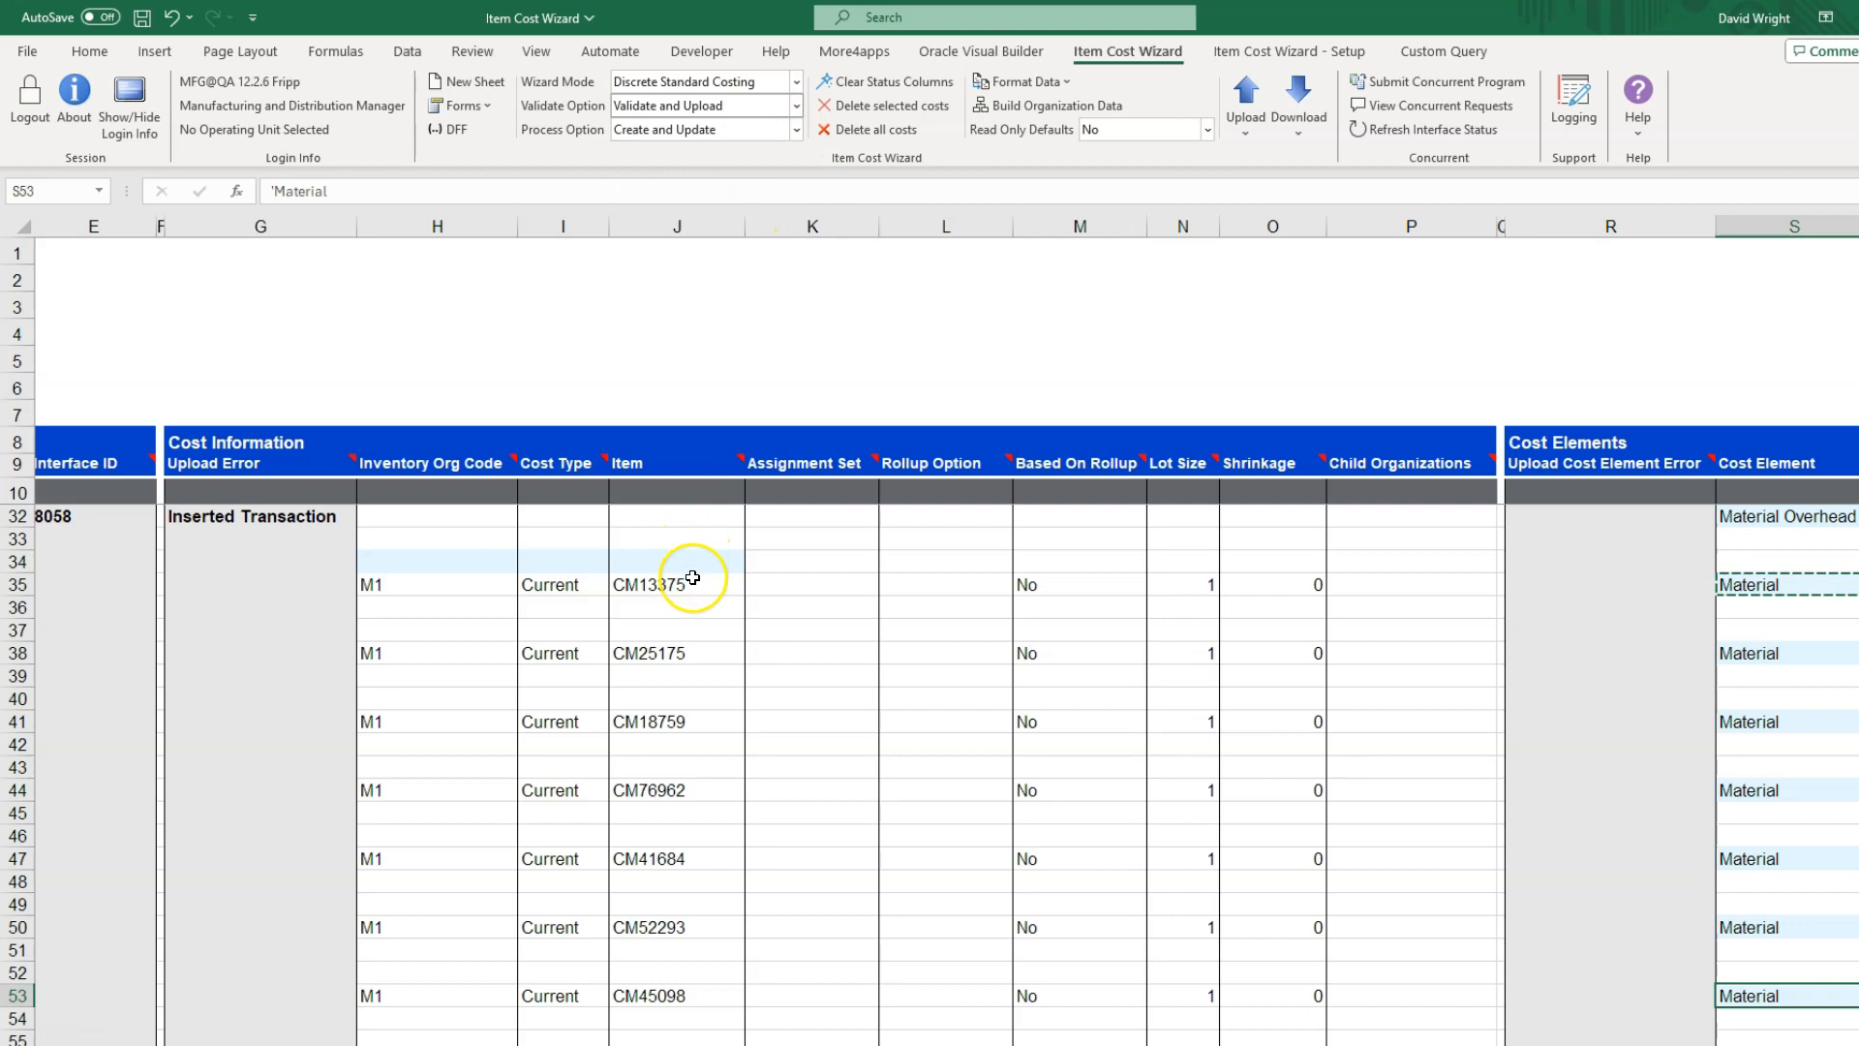
# Step: Upload only the selected items in J35:J53, and dismiss the finished processing report
pyautogui.moveTo(693, 591); pyautogui.dragTo(673, 993)
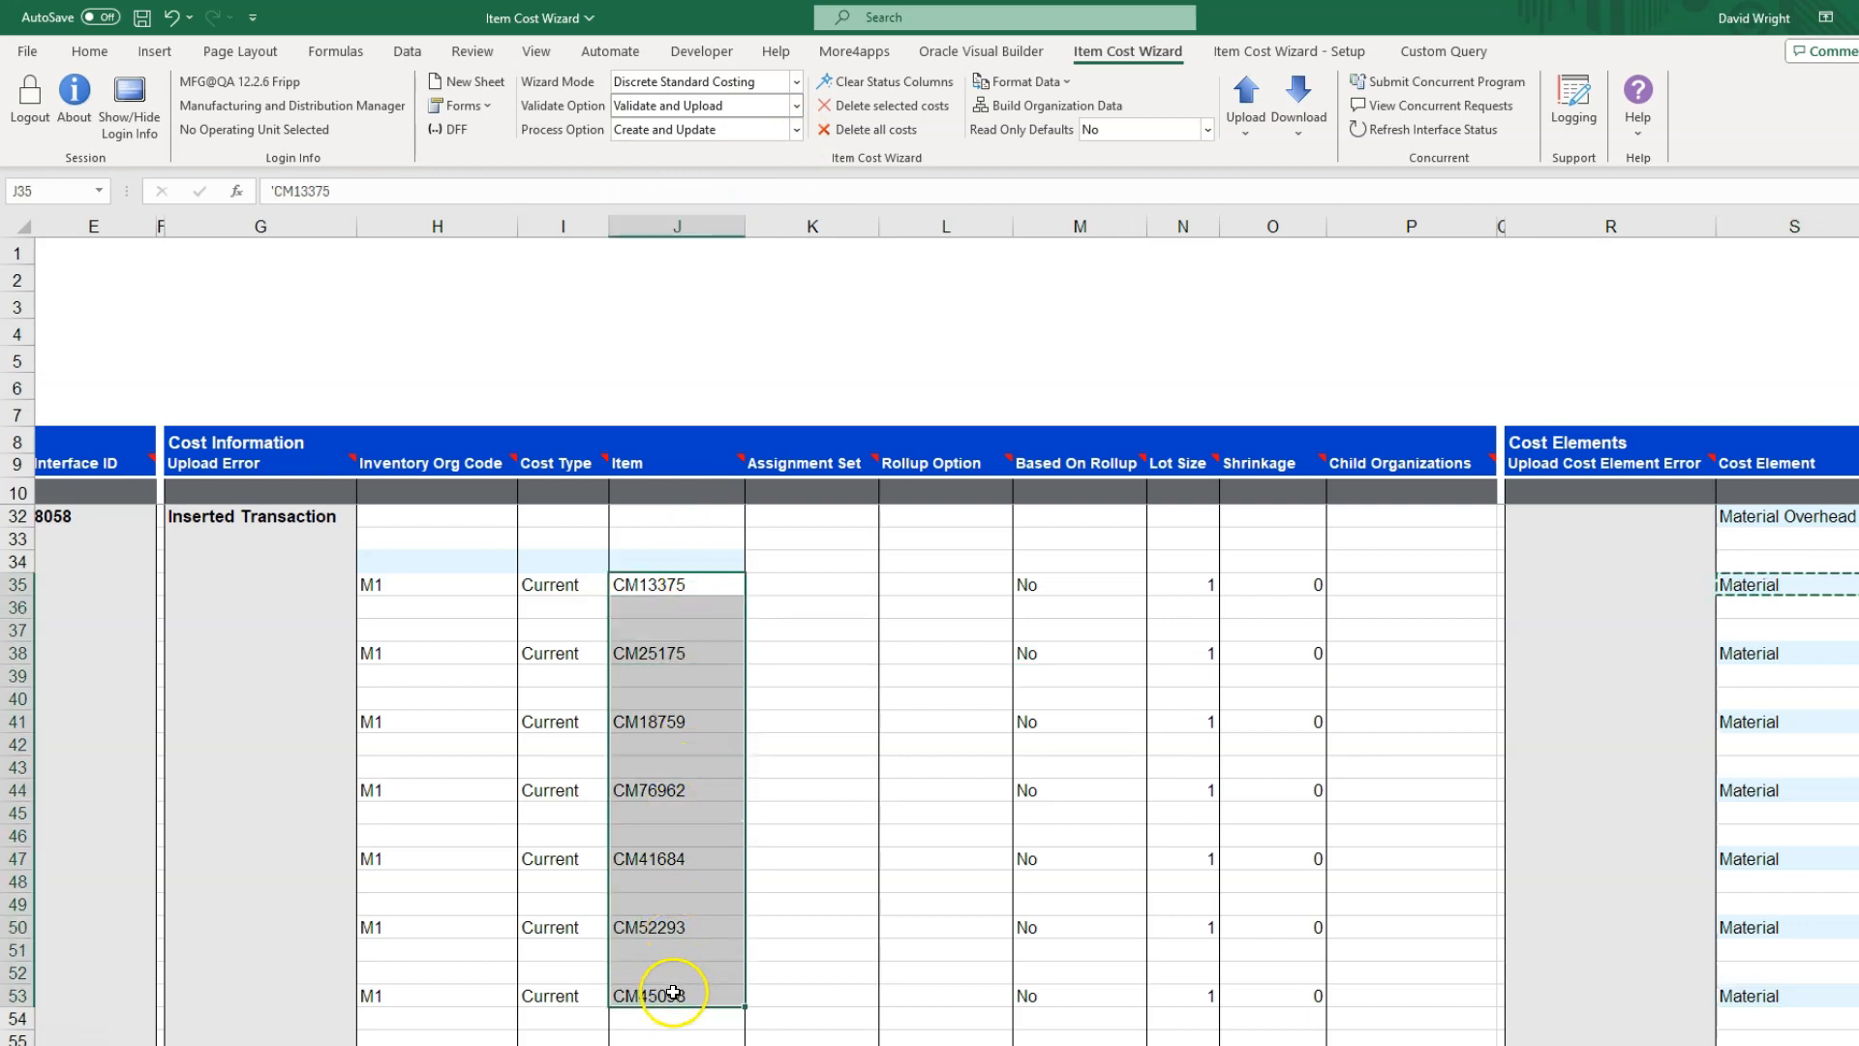
pyautogui.click(1246, 137)
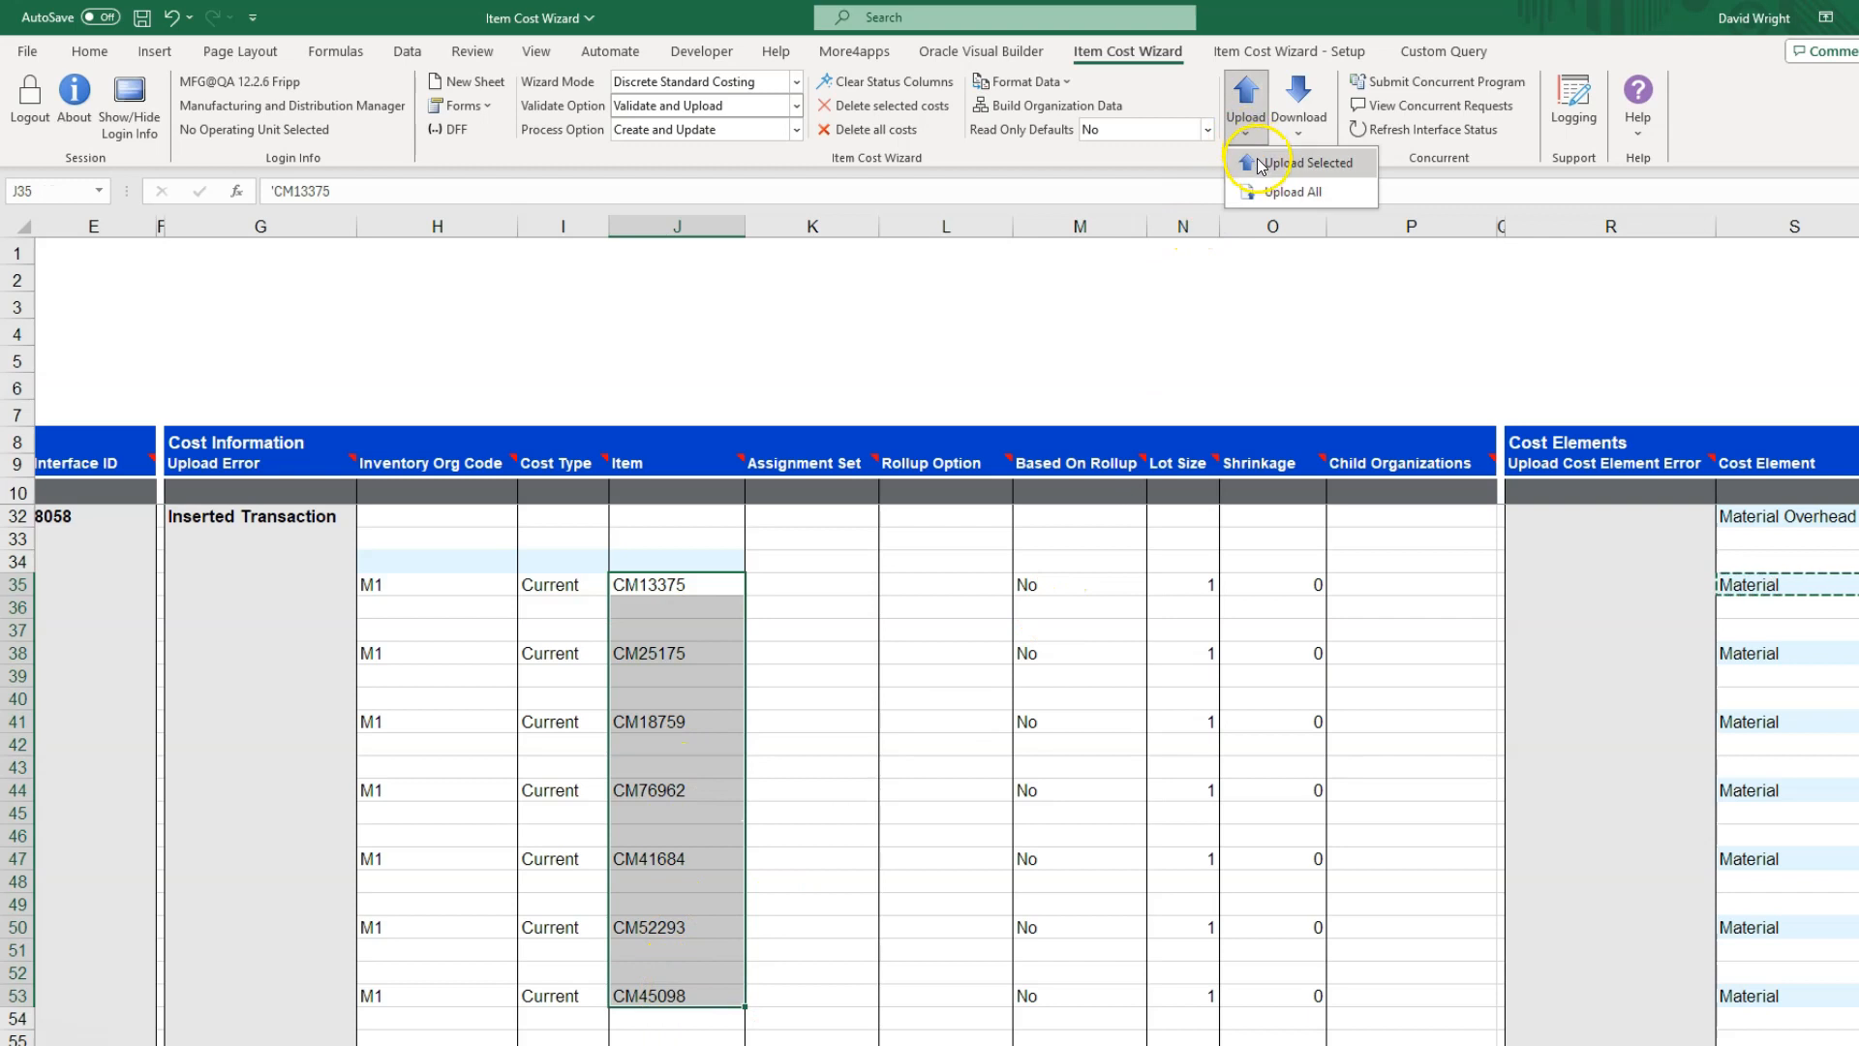
pyautogui.click(1261, 164)
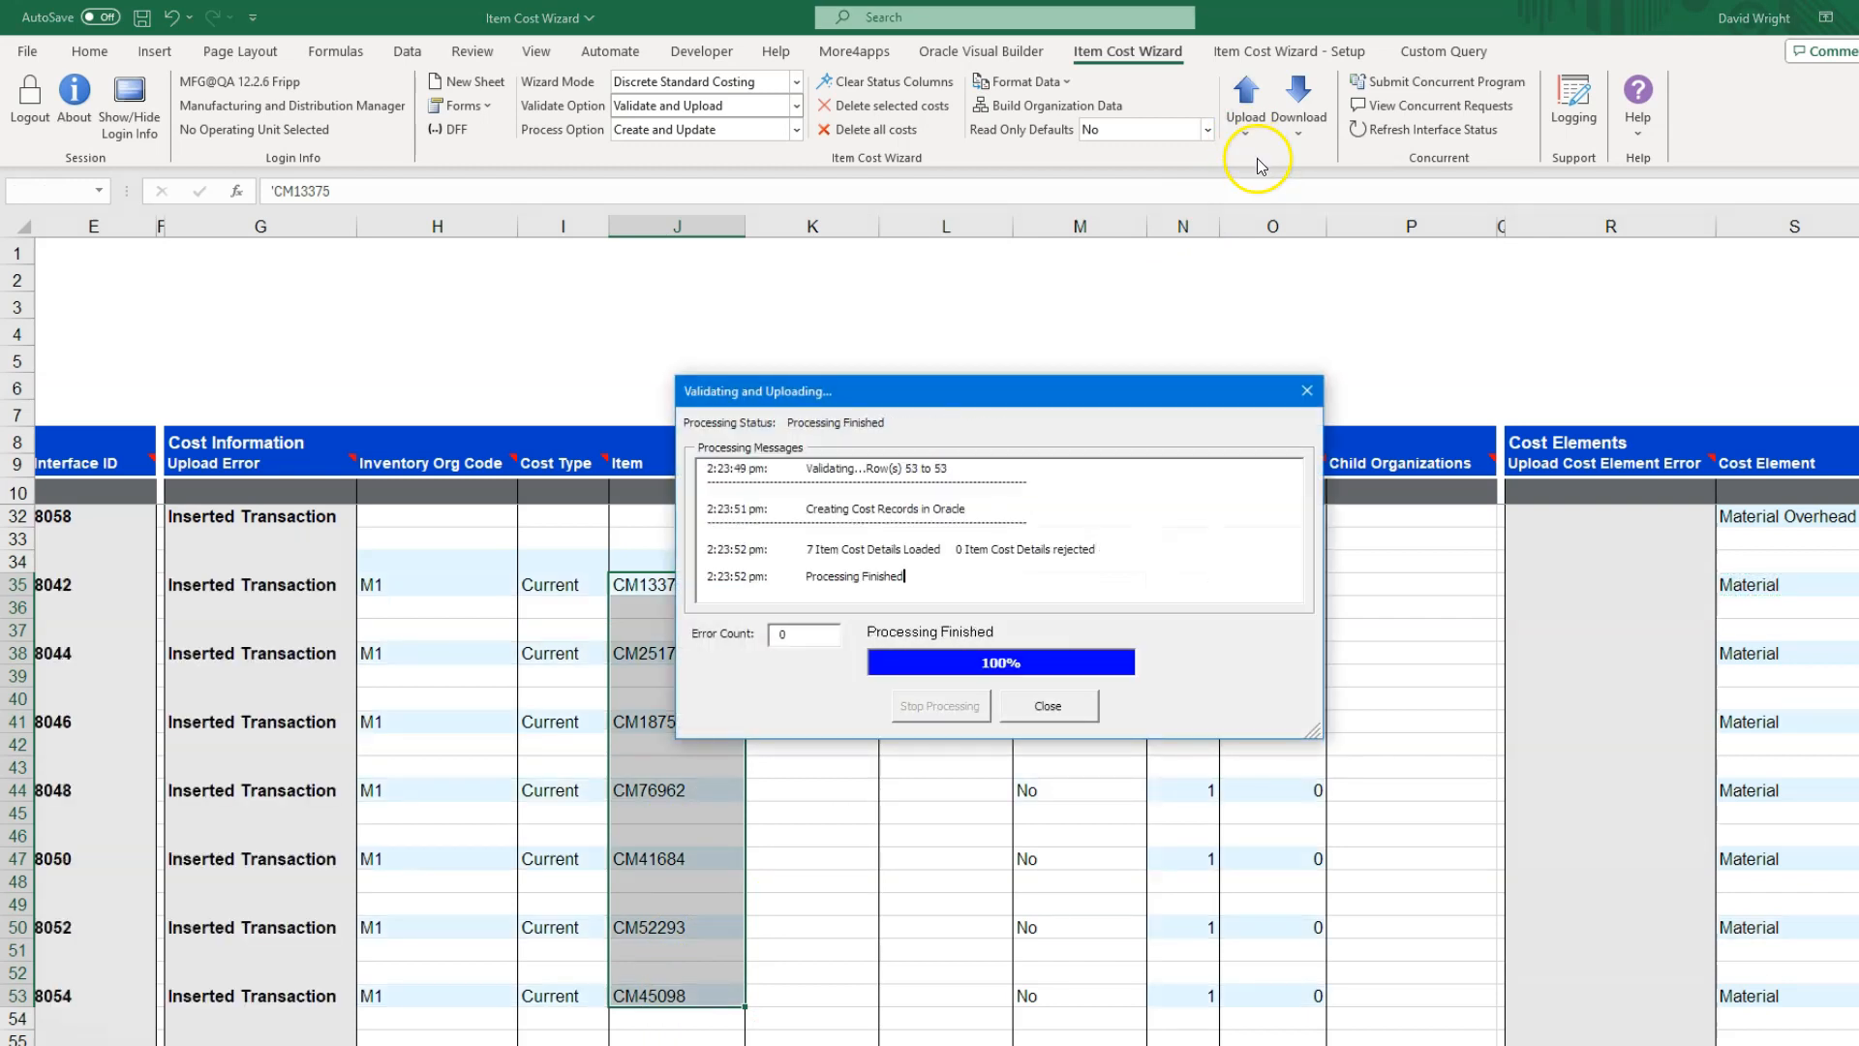
pyautogui.click(1073, 706)
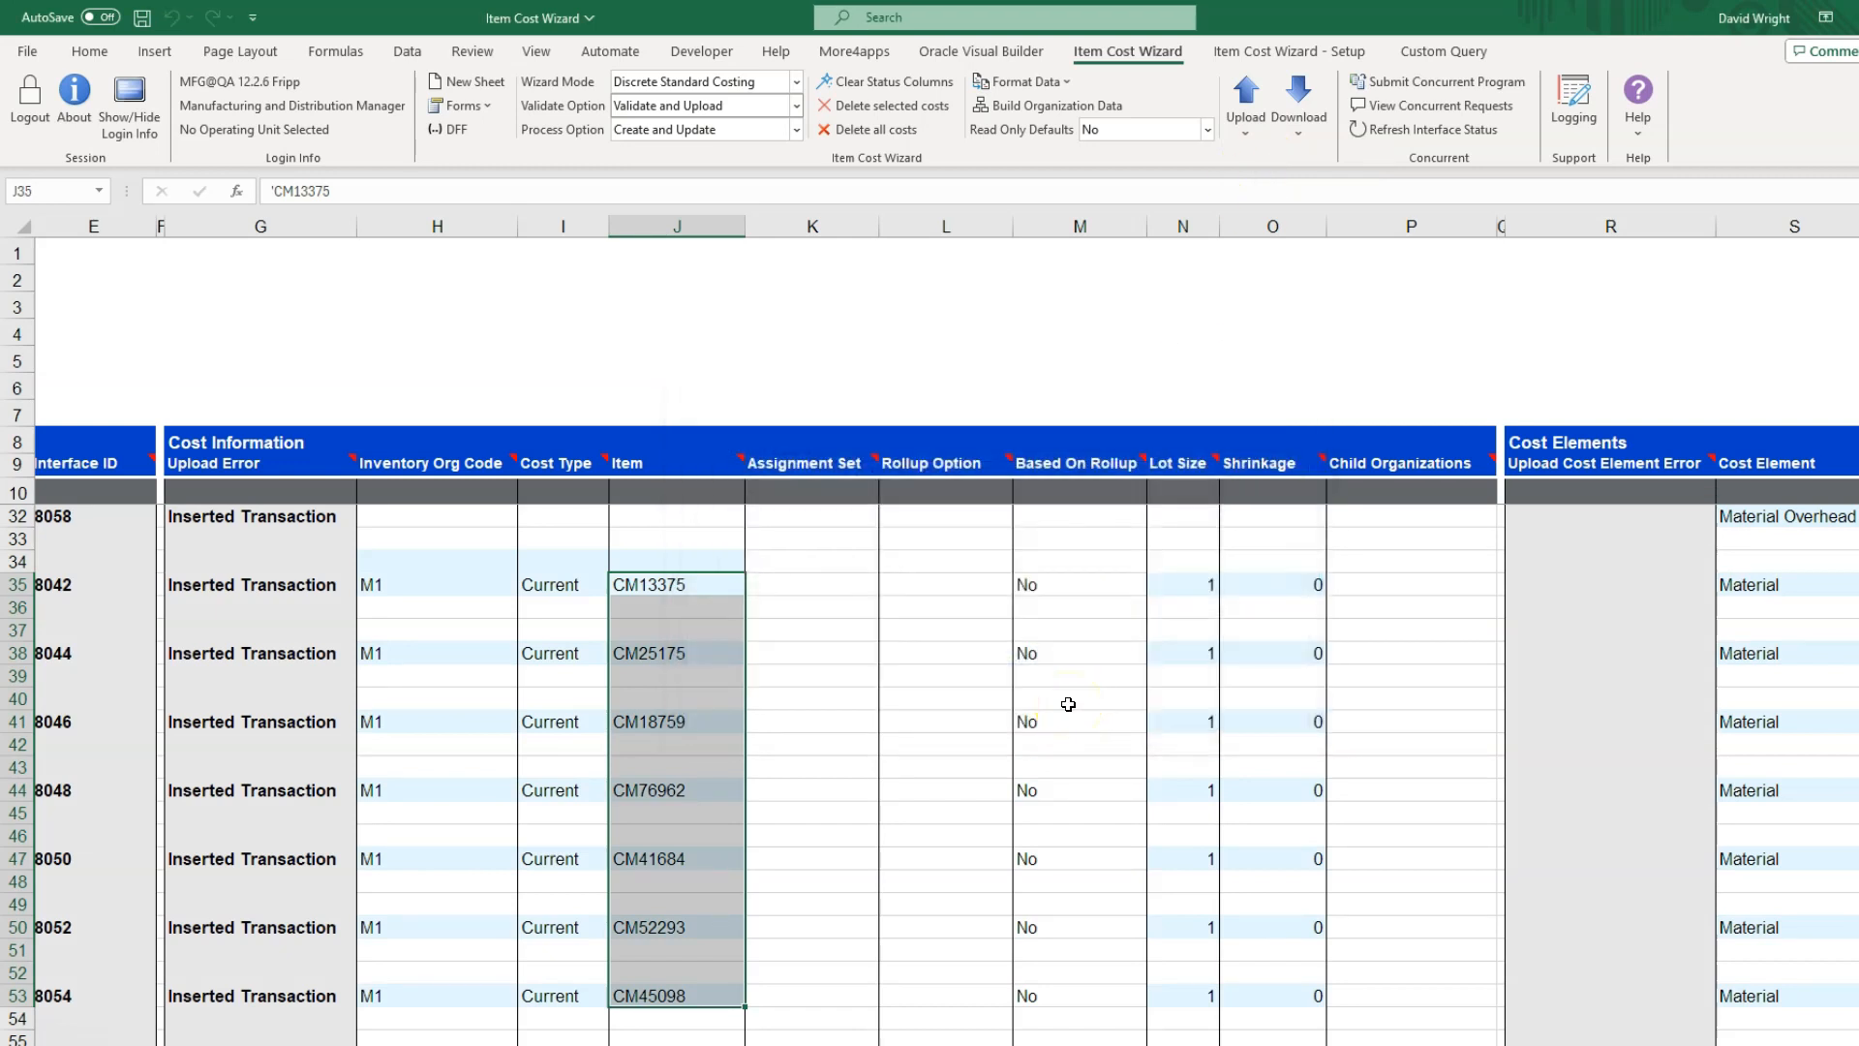
# Step: Submit the Import Standard Costs concurrent request with its default parameters, and dismiss the submission notice
pyautogui.click(1385, 85)
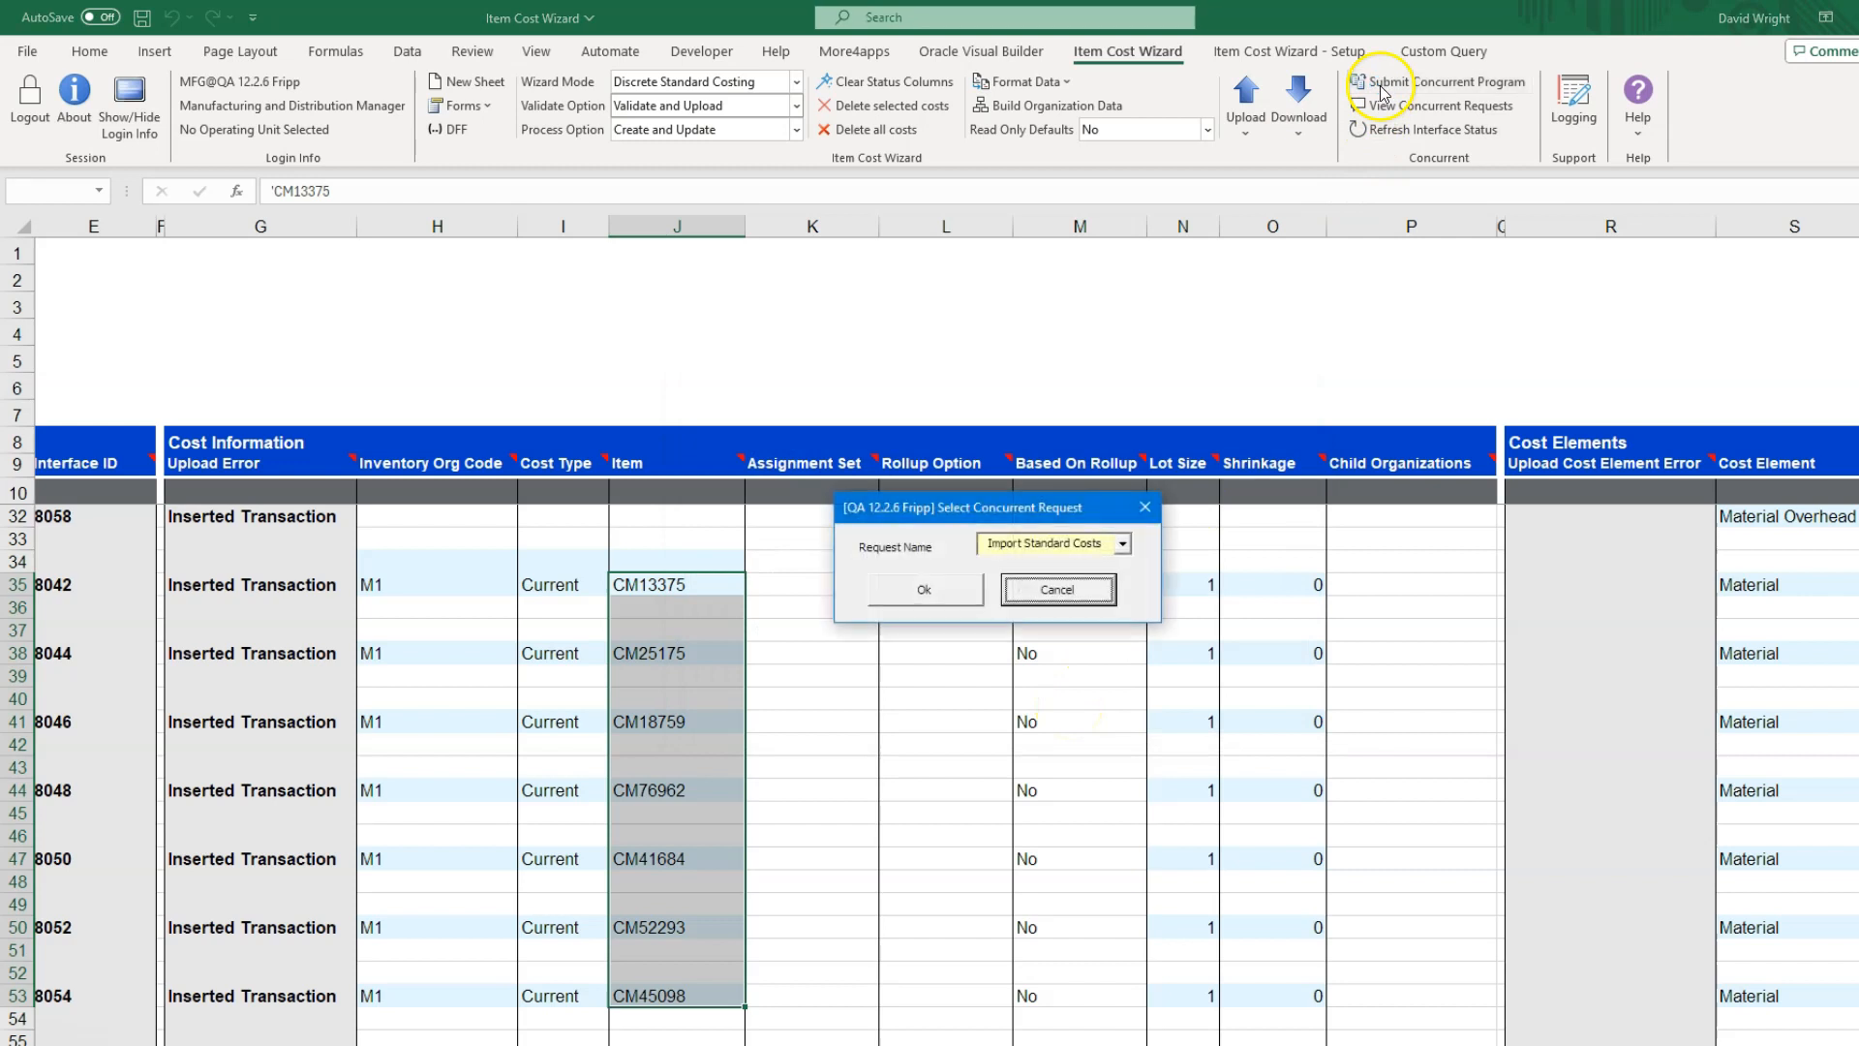
pyautogui.click(947, 591)
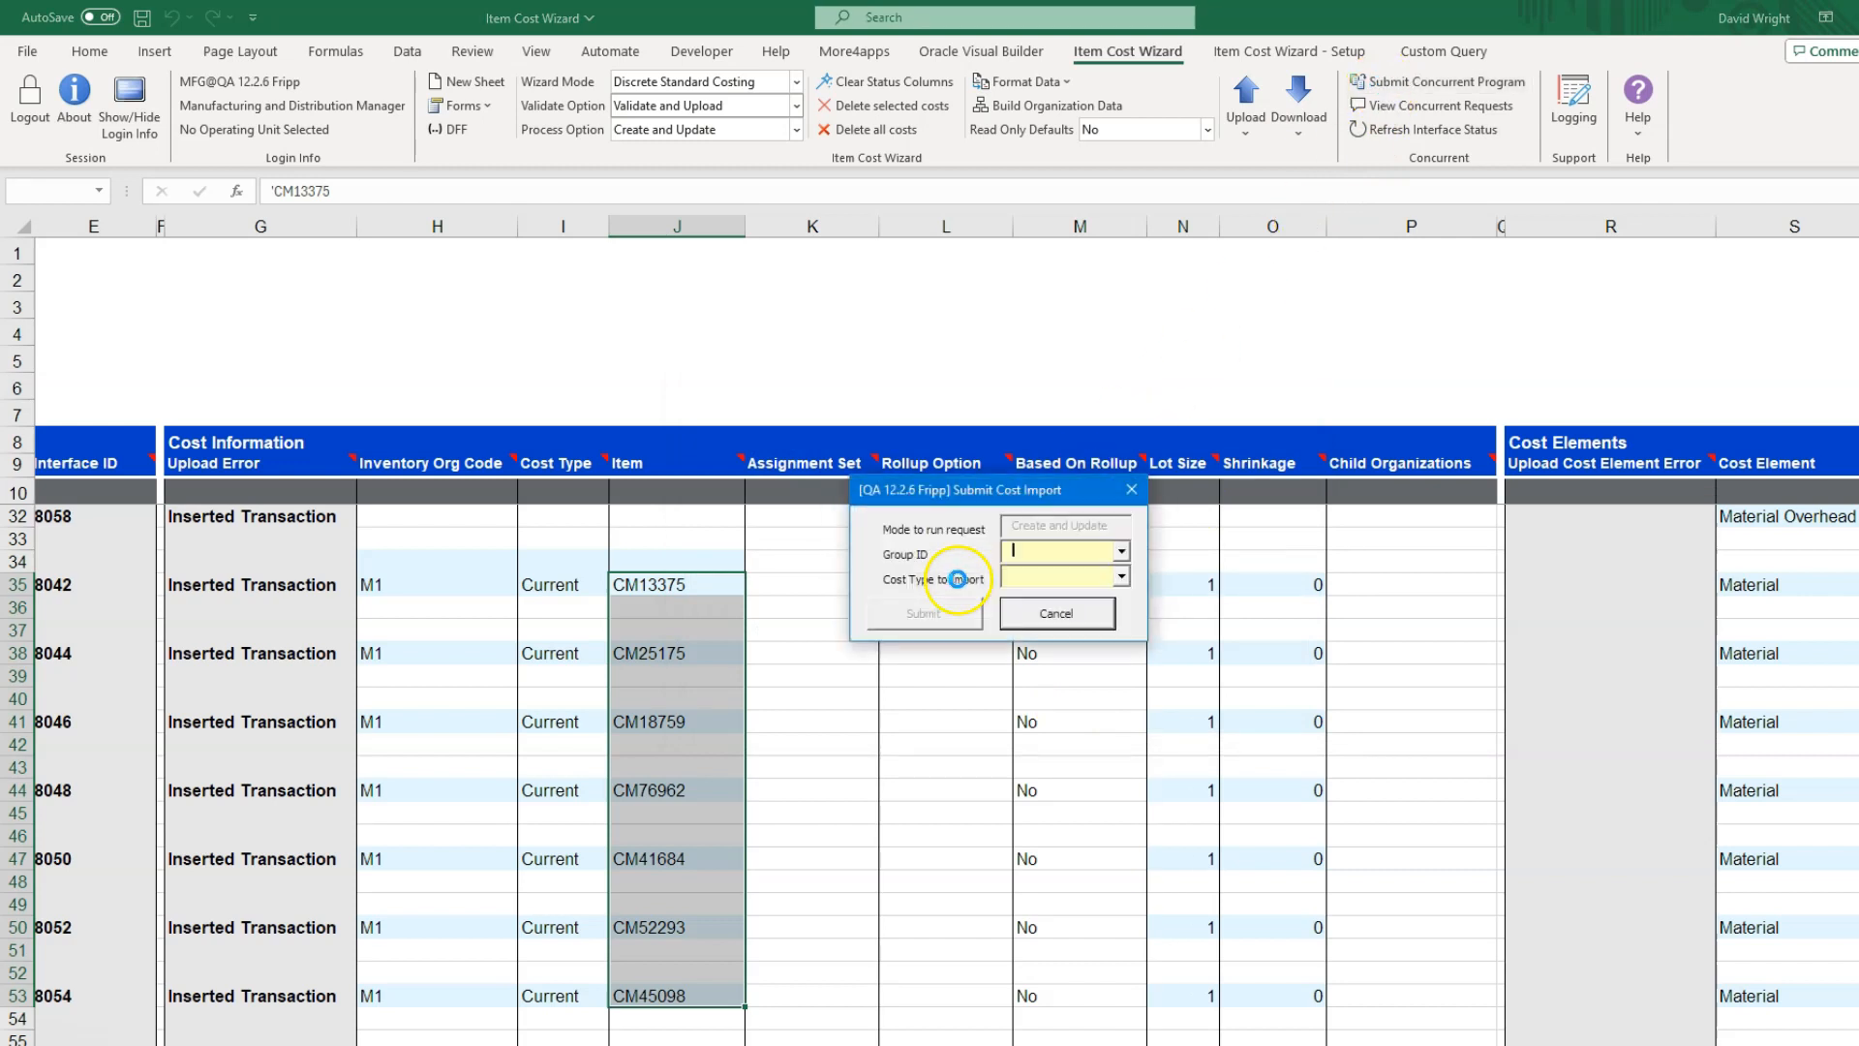
pyautogui.click(953, 613)
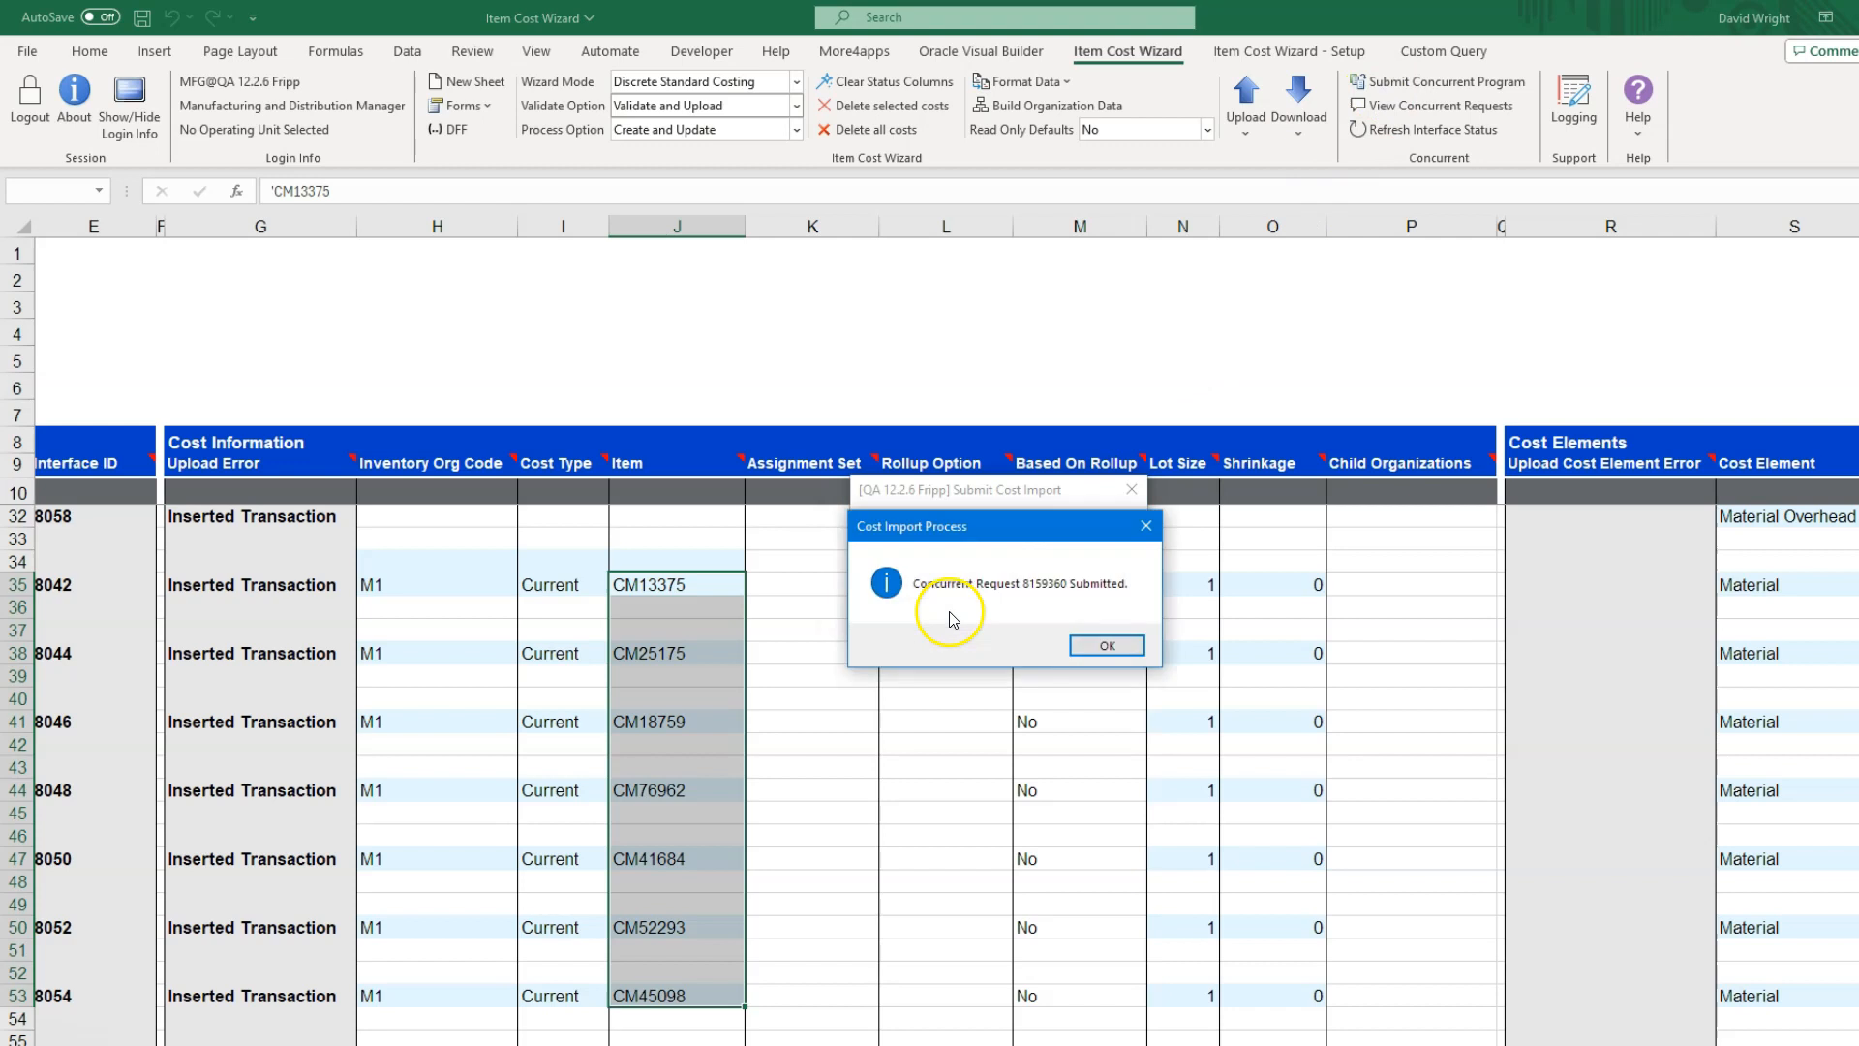
pyautogui.click(1107, 645)
# Step: Check the cost import's phase in the concurrent requests list, and refresh the interface status of the uploaded rows
pyautogui.click(1368, 103)
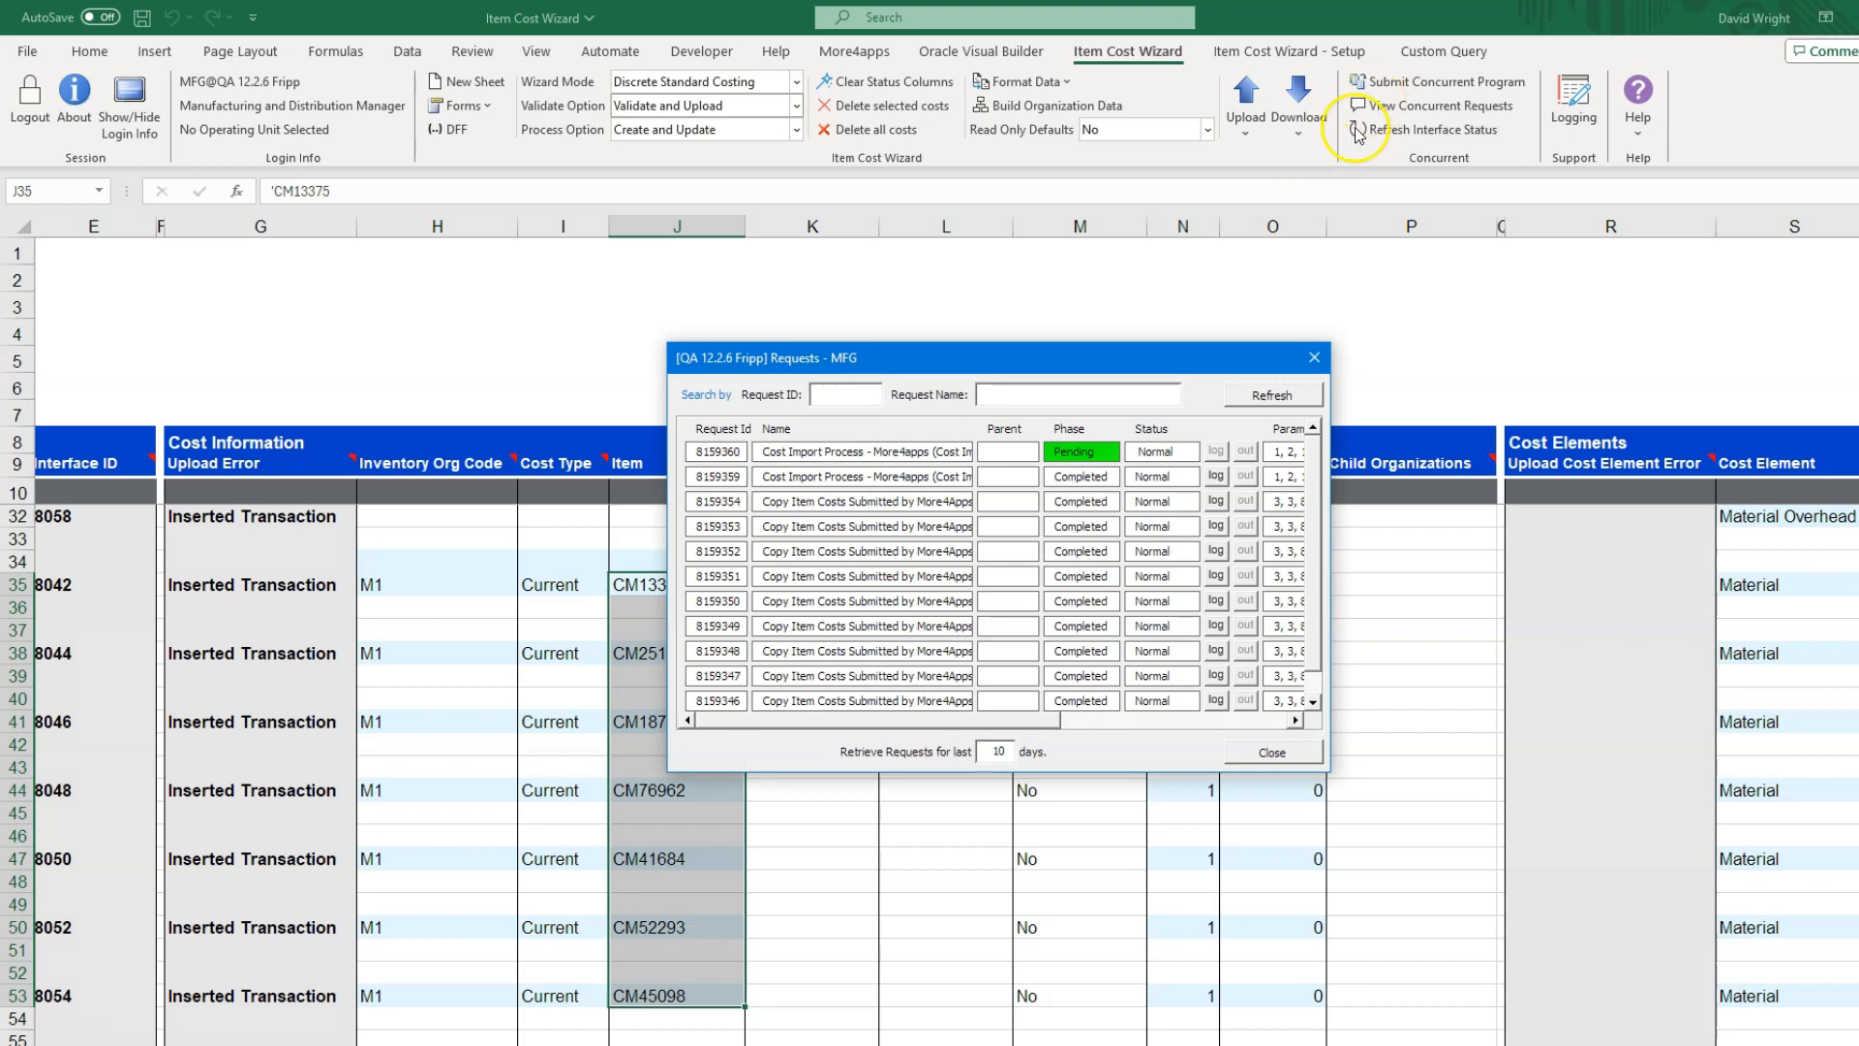
pyautogui.click(1274, 396)
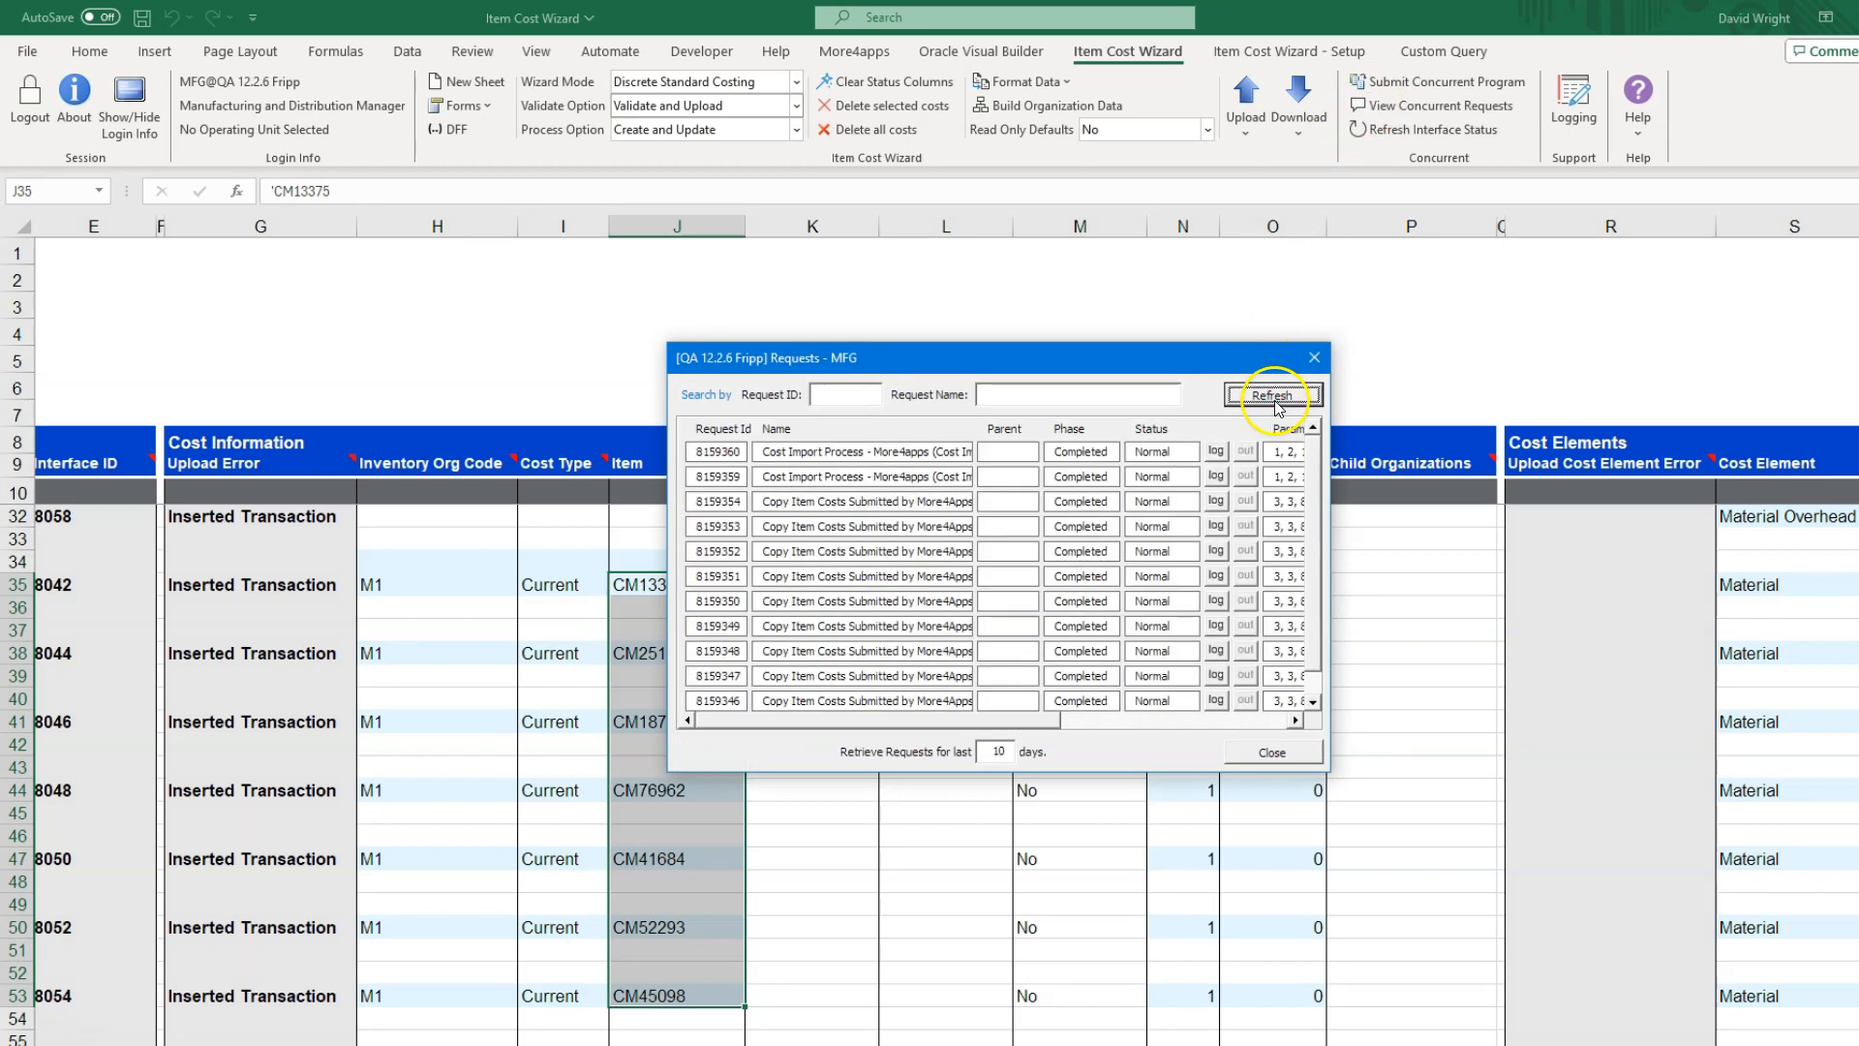
pyautogui.click(1315, 361)
pyautogui.click(1364, 130)
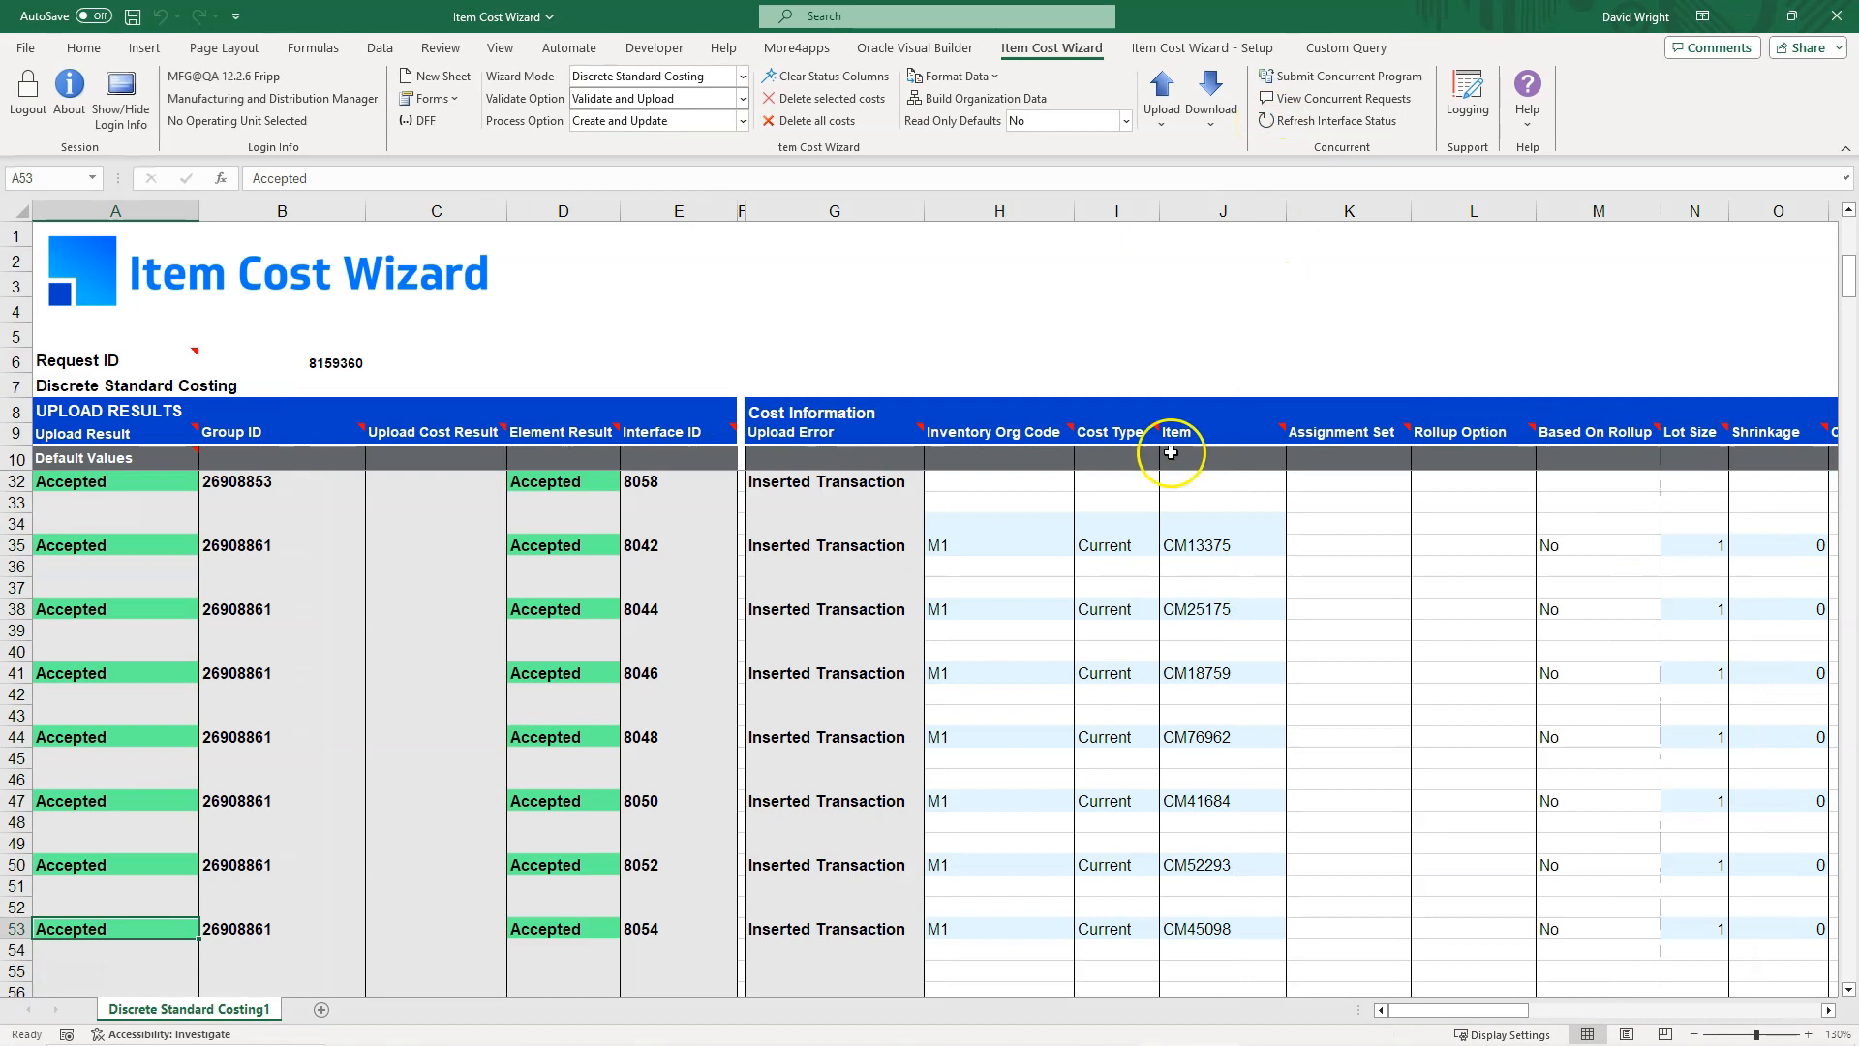
# Step: Copy the inventory org code, cost type and item in H53:J53 to the empty row starting at H56
pyautogui.moveTo(958, 929); pyautogui.dragTo(1184, 932)
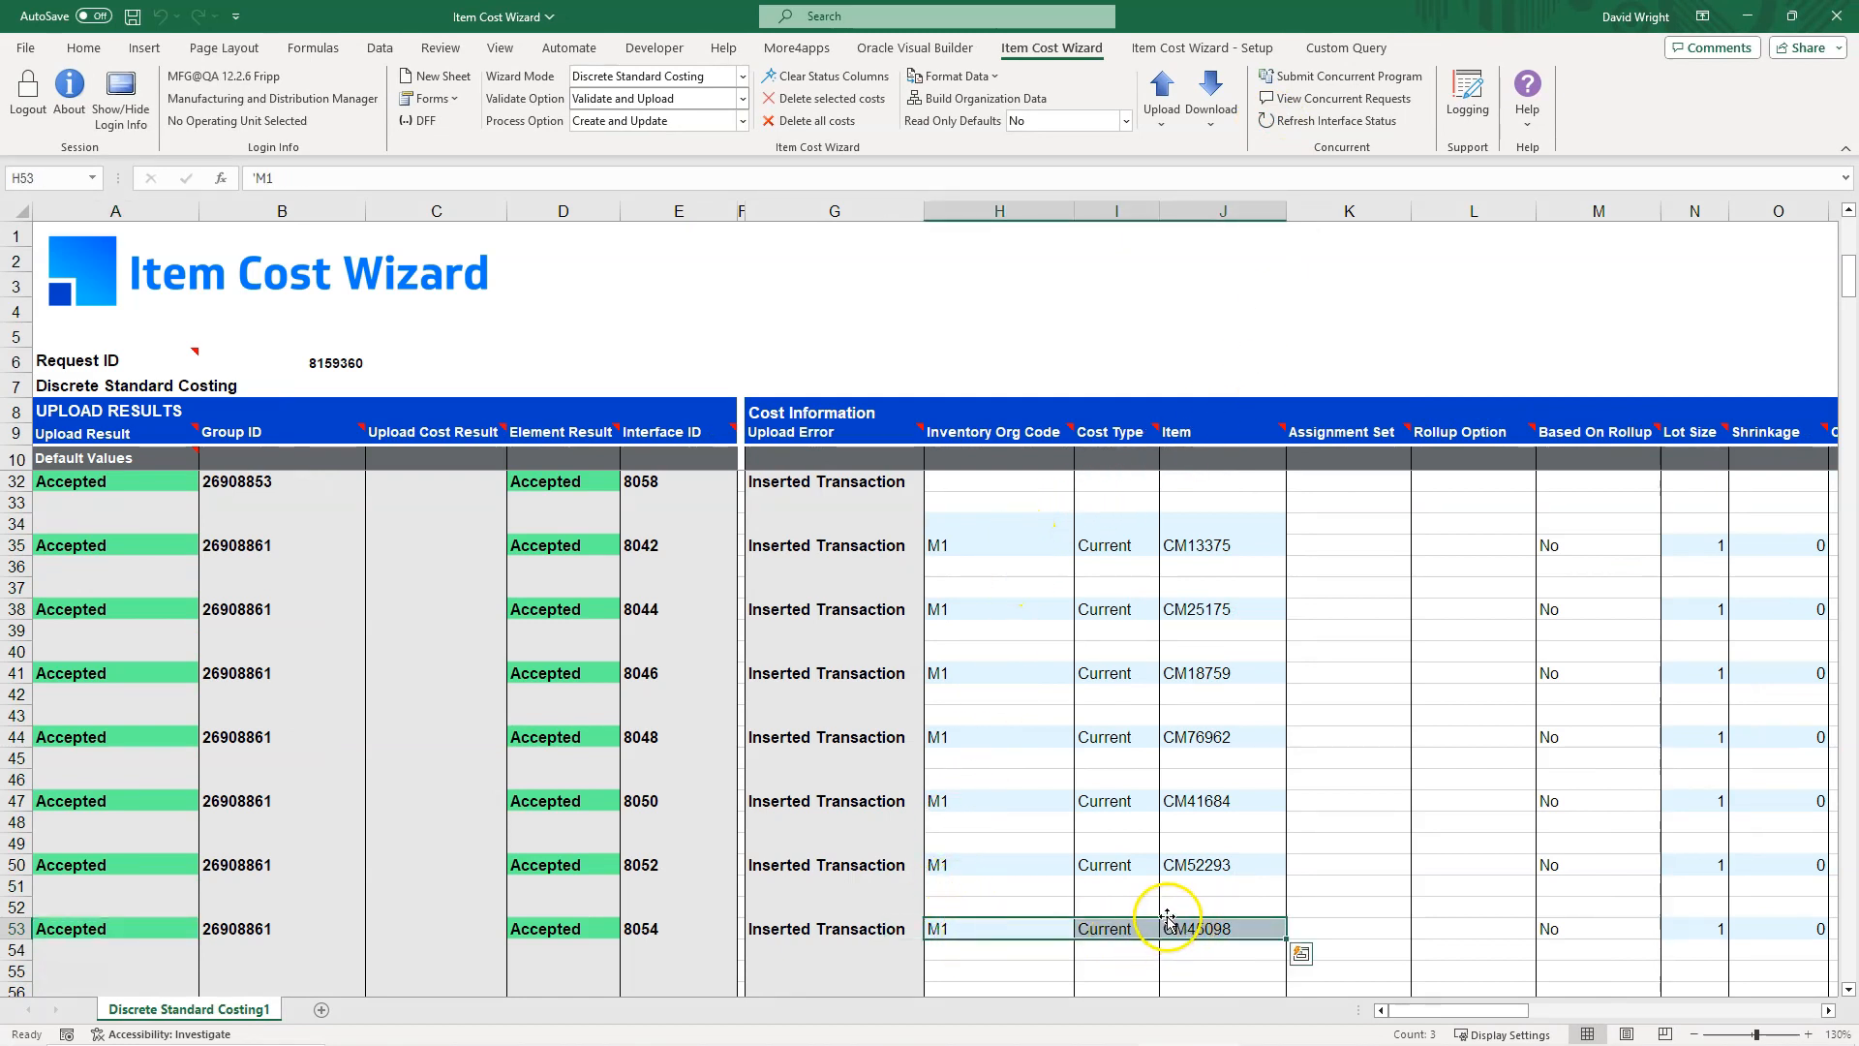
pyautogui.hotkey('ctrl', 'c')
pyautogui.scroll(-4, 1087, 884)
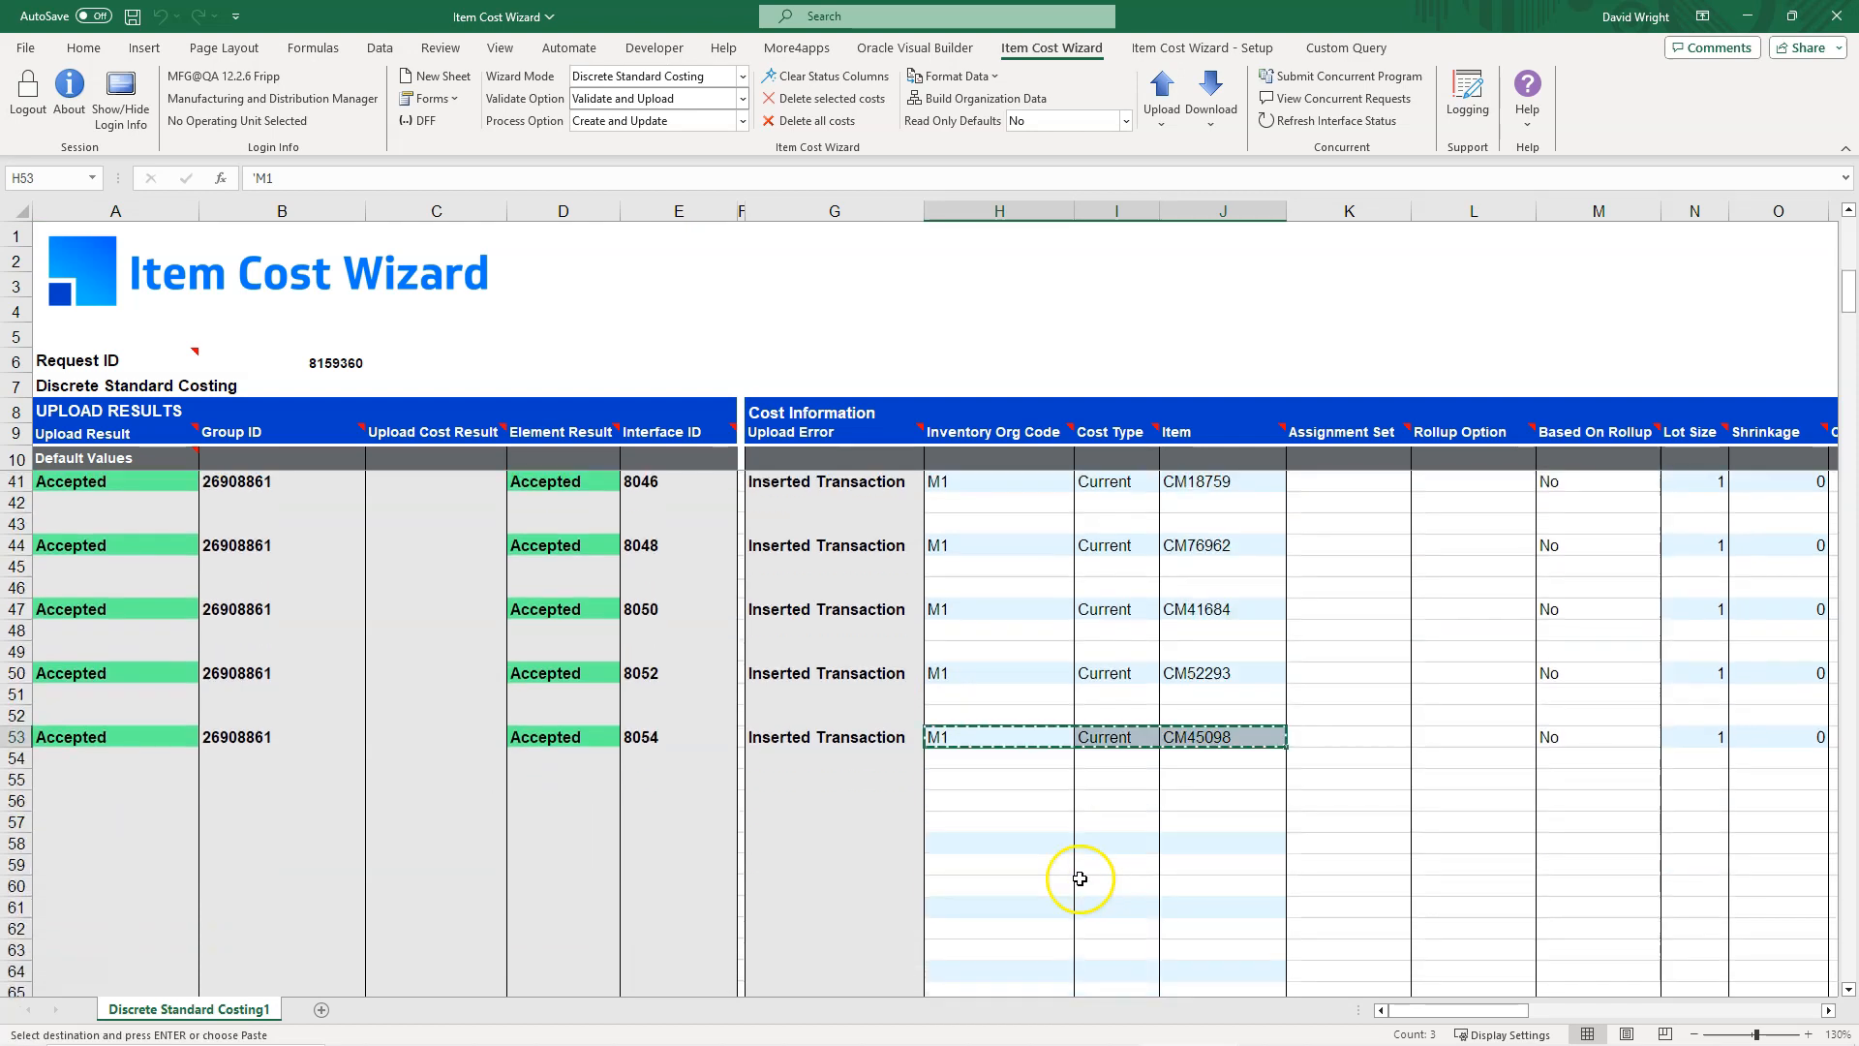
pyautogui.click(973, 737)
pyautogui.hotkey('ctrl', 'v')
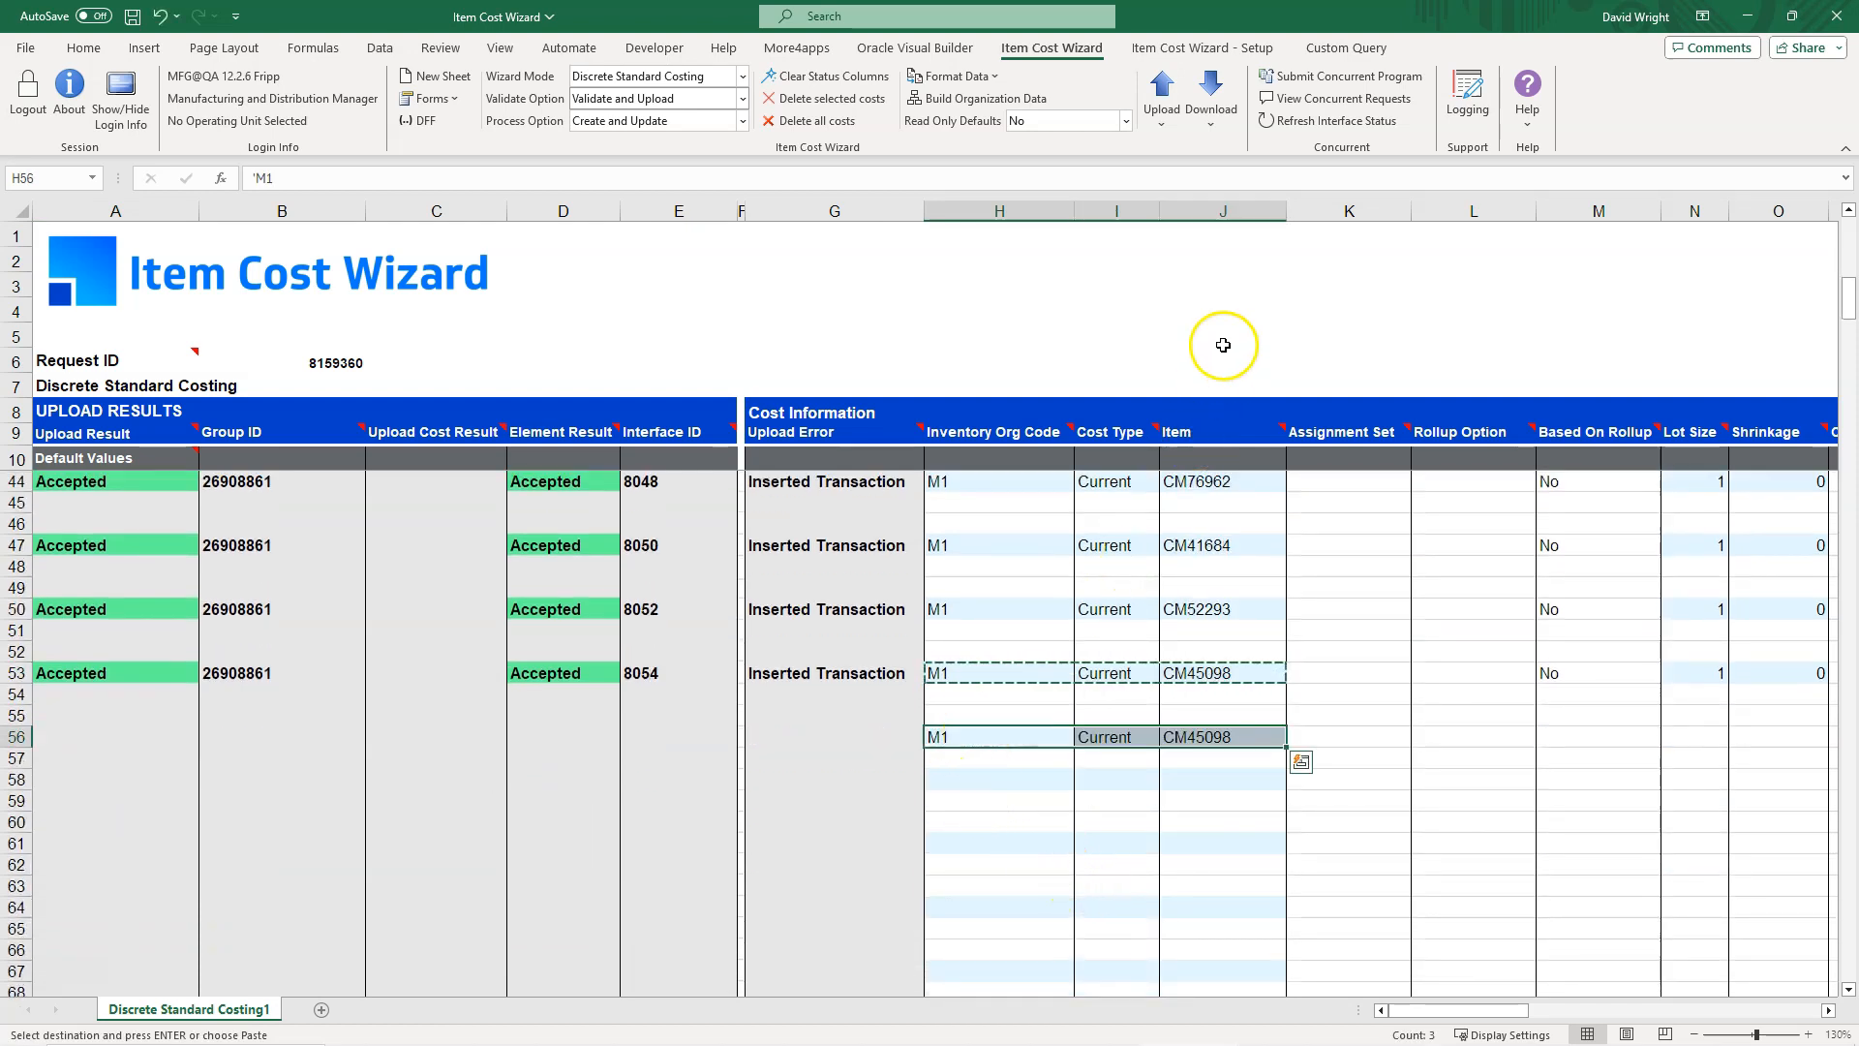
# Step: Download the current costs of the item copied to row 56, dismiss the processing report, and examine its cost elements
pyautogui.click(1212, 97)
pyautogui.click(1232, 153)
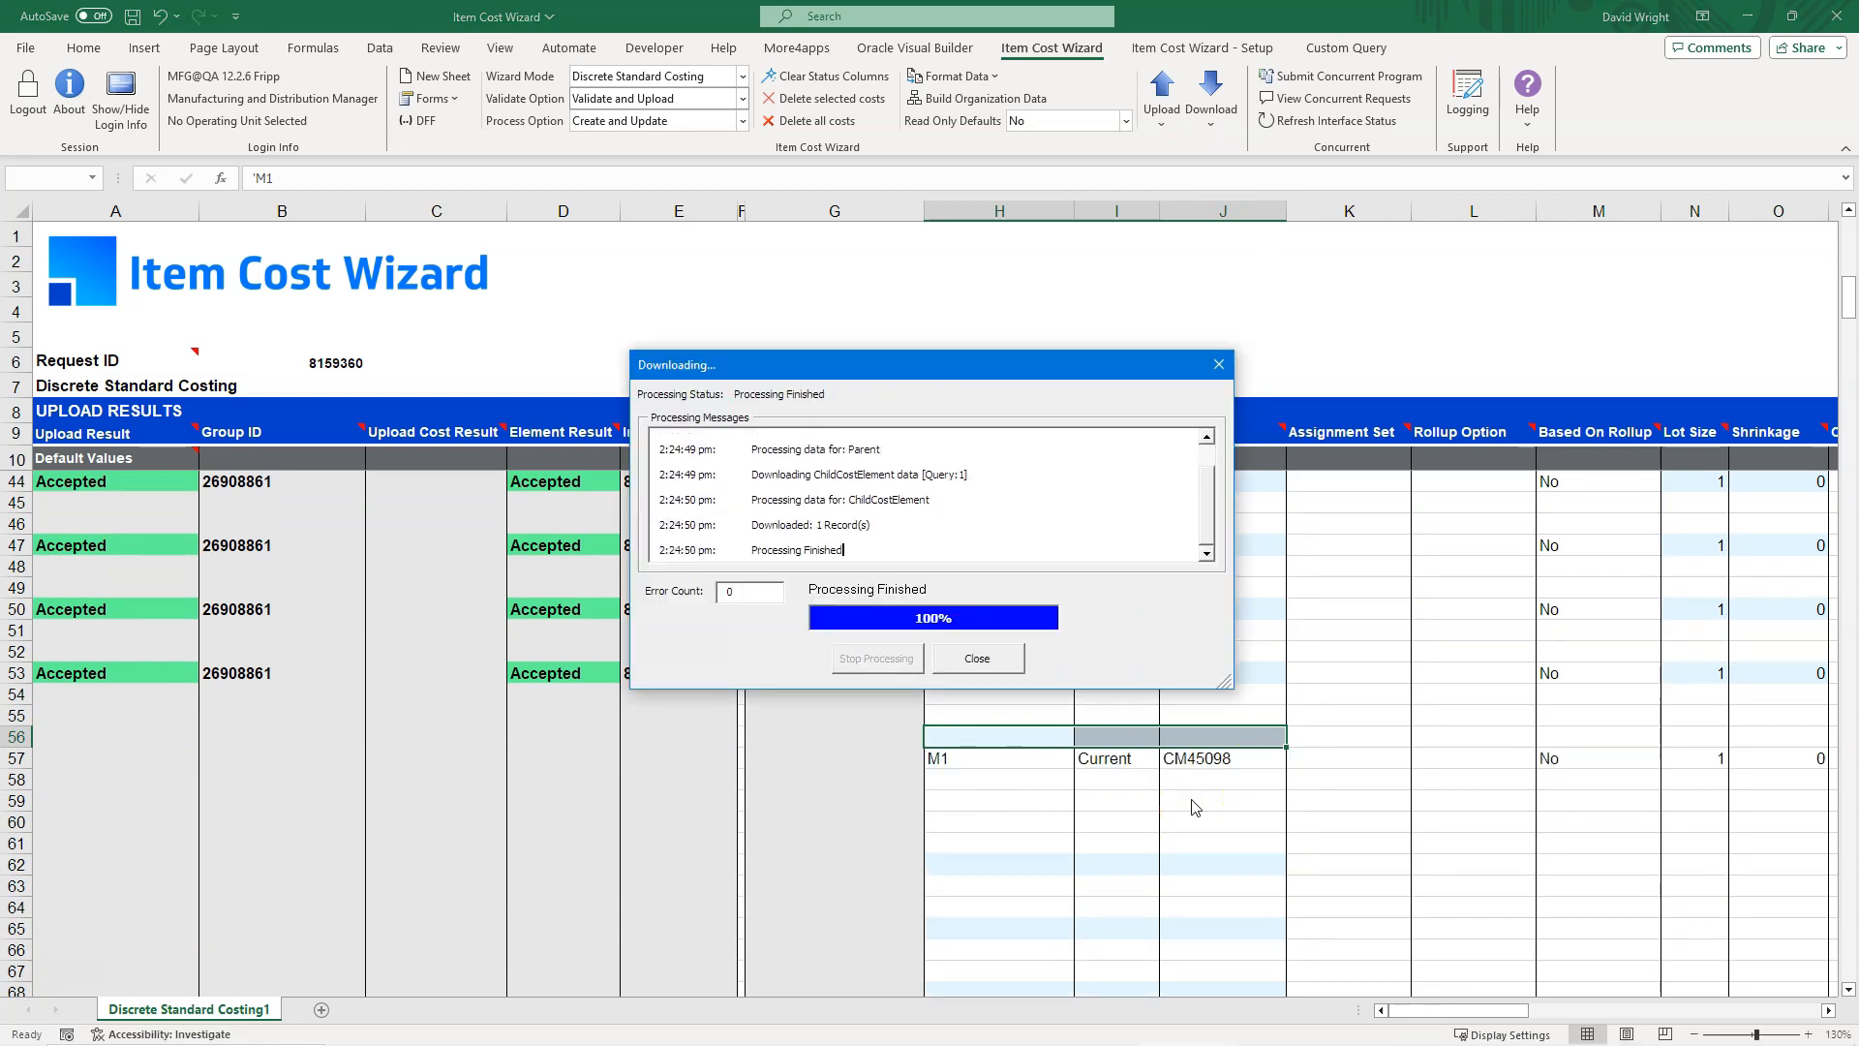
pyautogui.click(979, 659)
pyautogui.moveTo(1406, 1015); pyautogui.dragTo(1539, 1014)
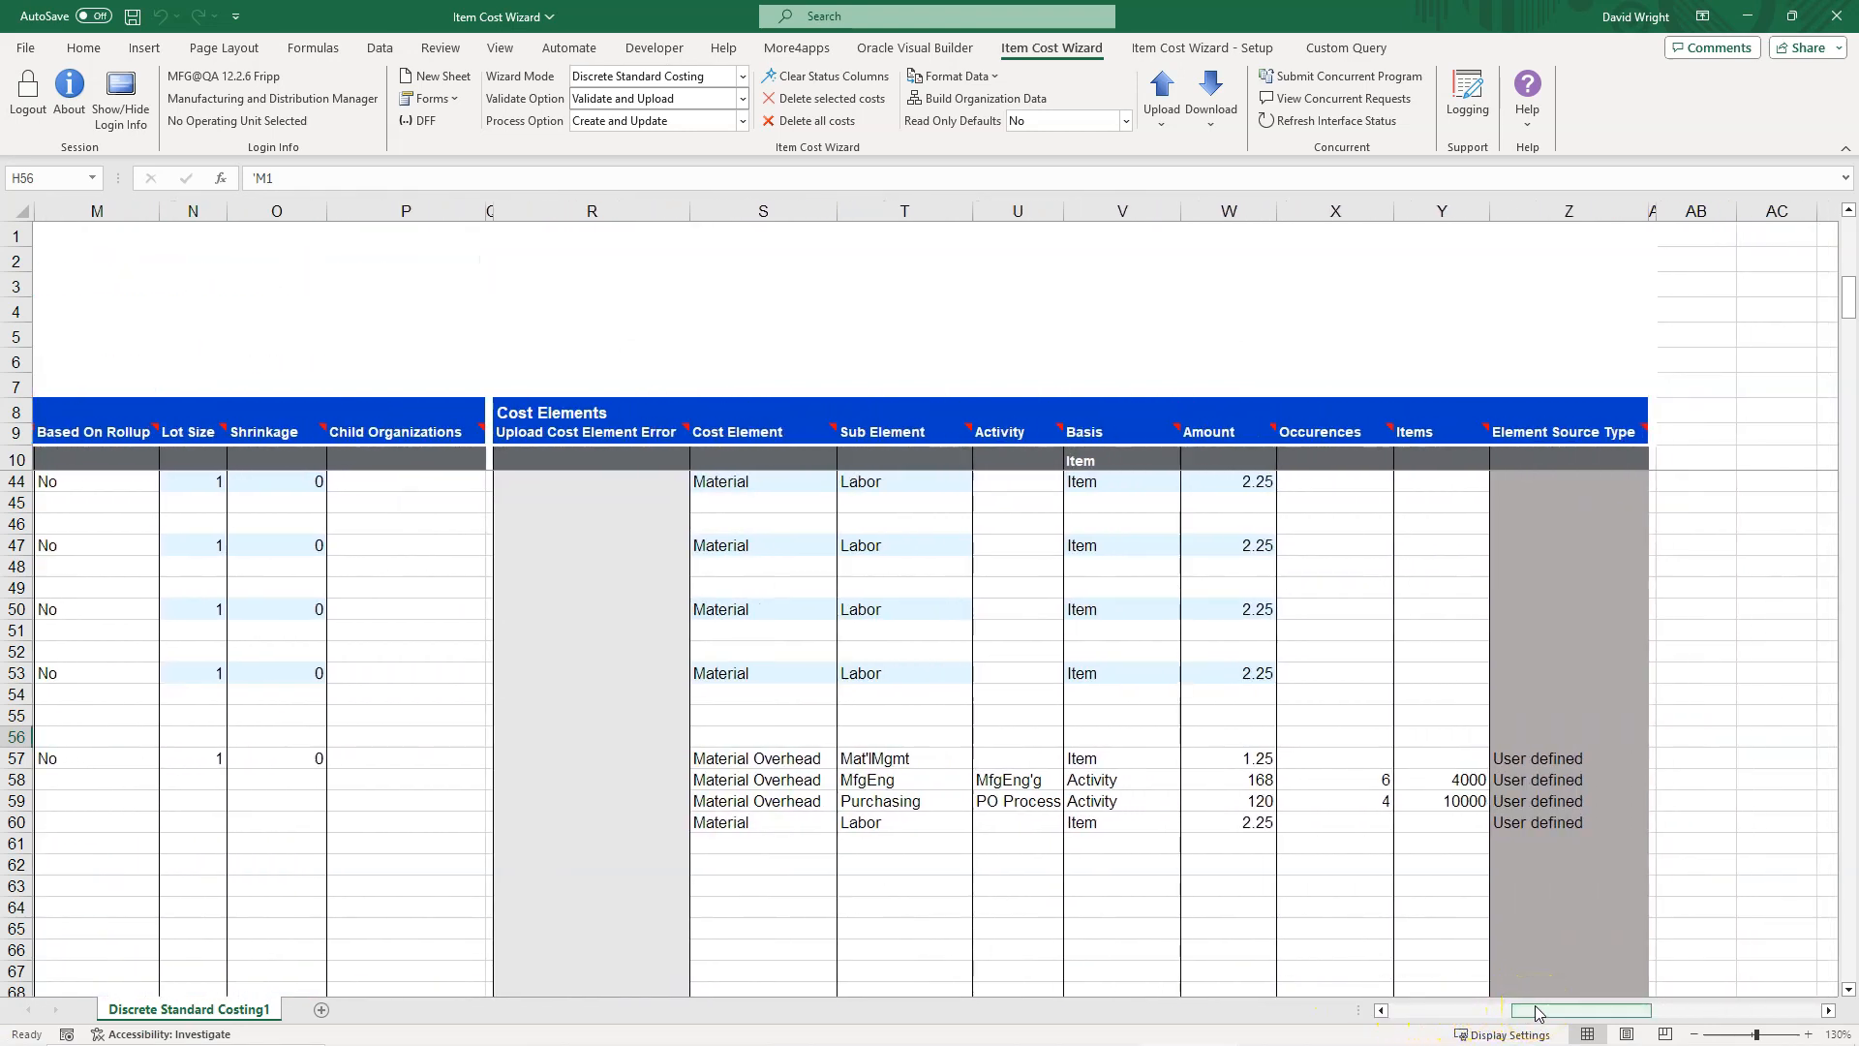